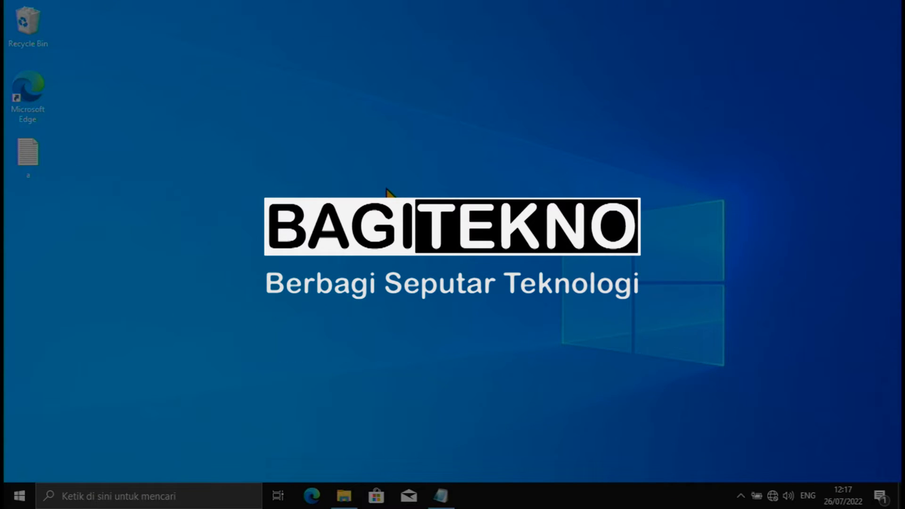
- Open File Explorer and examine the Windows 10 (C:), Data (D:) and Multimedia (E:) drives under This PC
key("super+e")
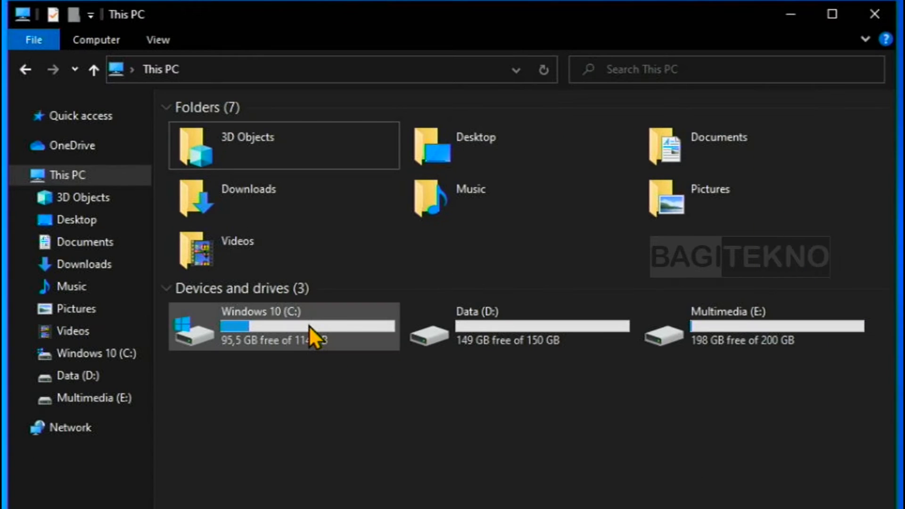
left_click(340, 282)
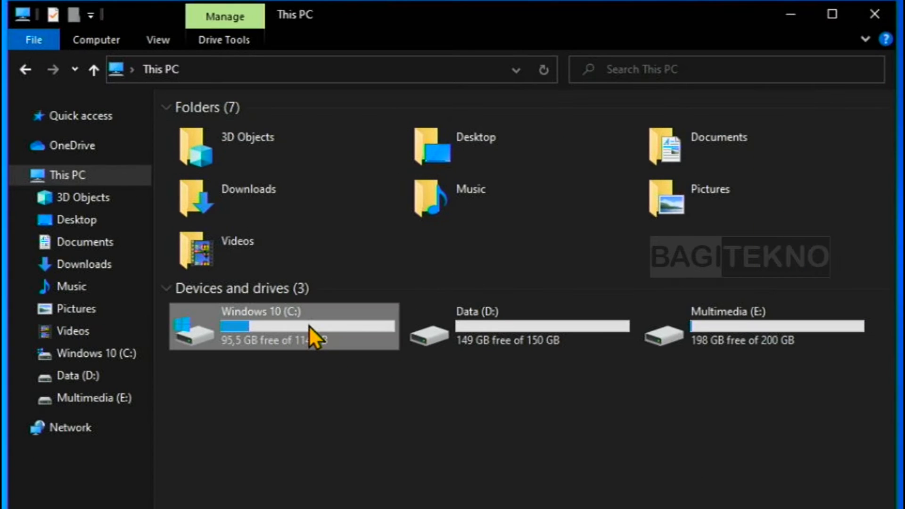
left_click(491, 331)
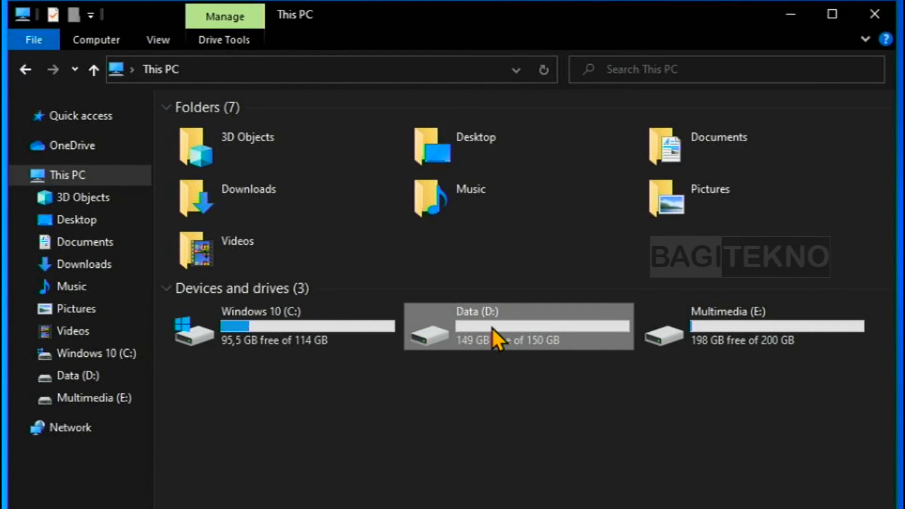
left_click(705, 326)
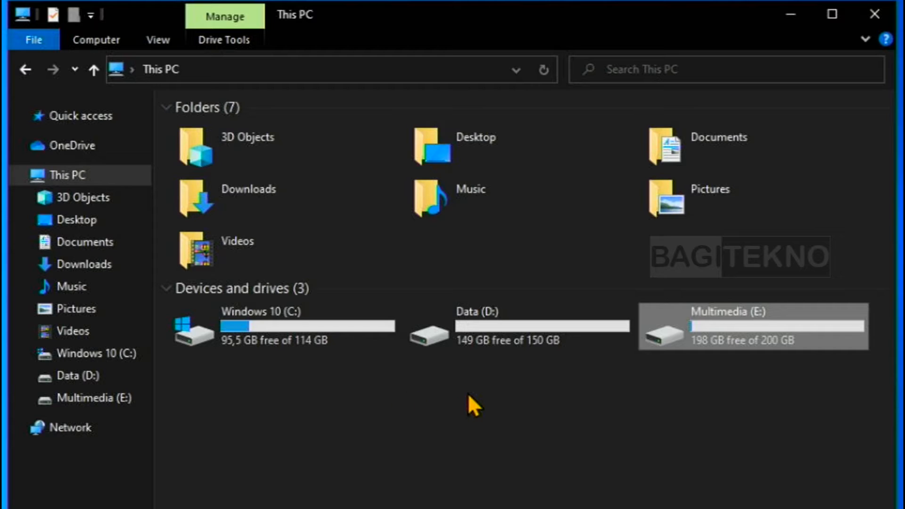
left_click(514, 326)
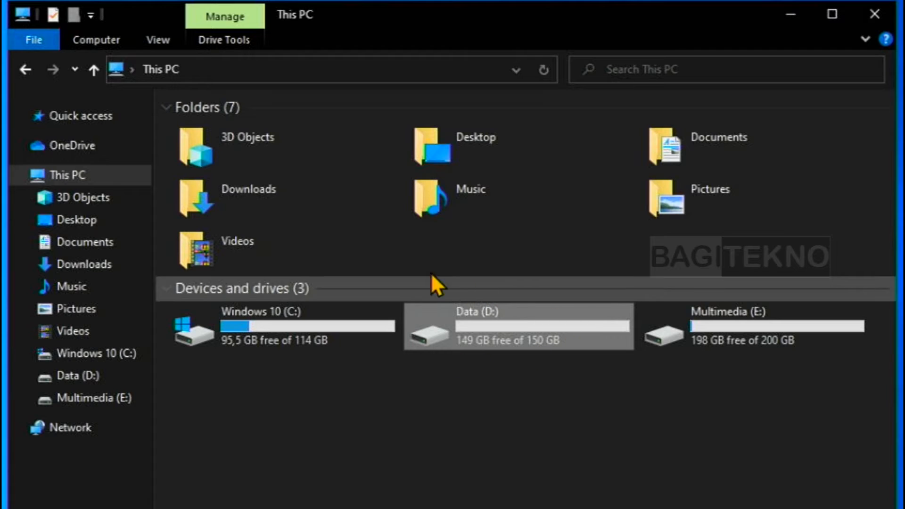
mouse_move(537, 322)
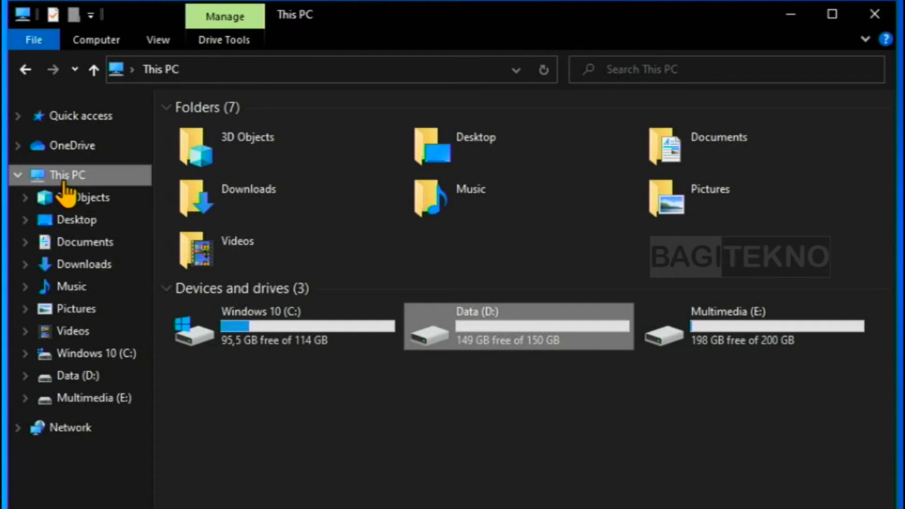
- Open Computer Management for This PC and show its Disk Management view
right_click(91, 178)
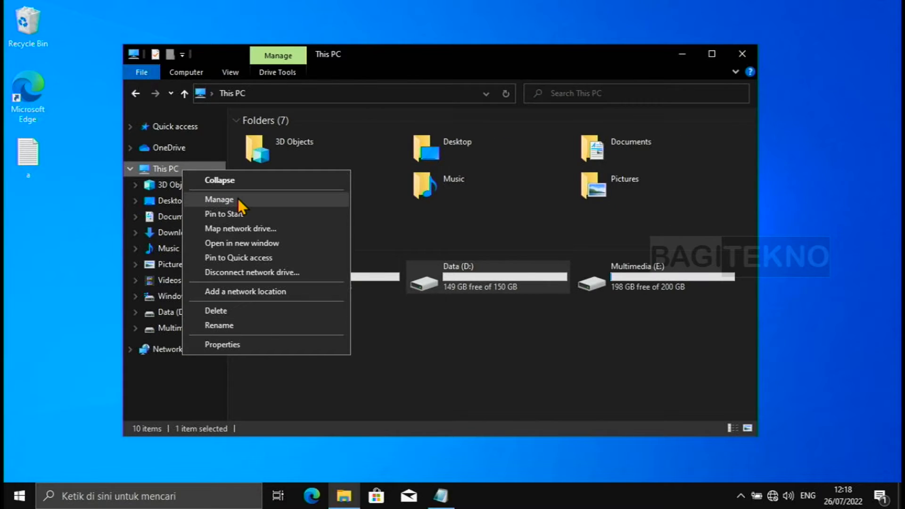
left_click(220, 199)
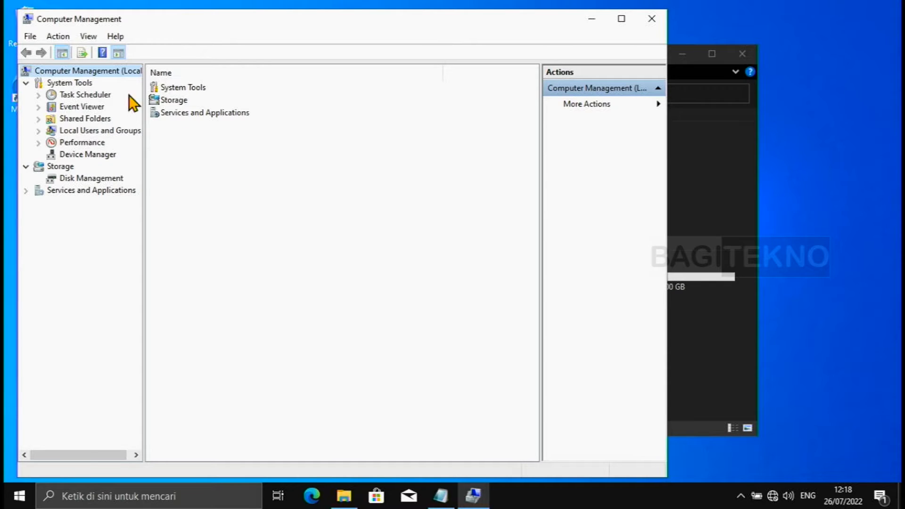
left_click_drag(171, 27, 306, 30)
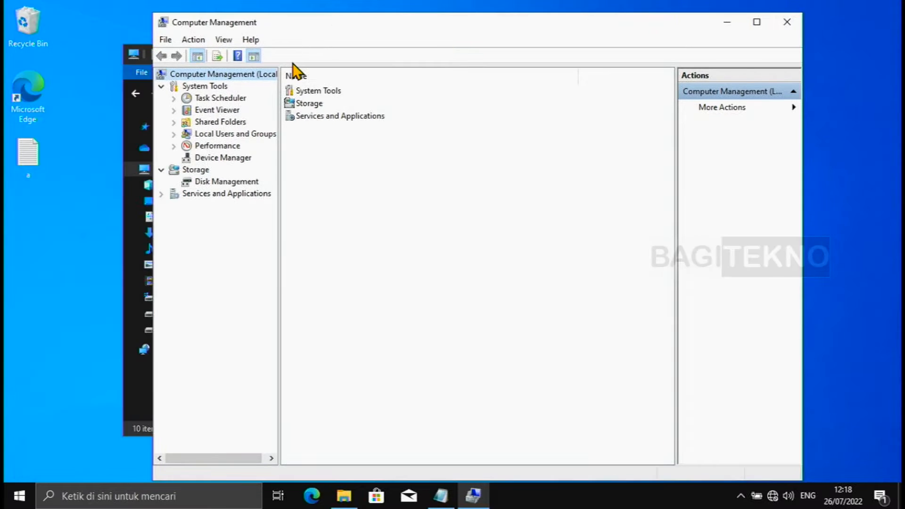
left_click(234, 183)
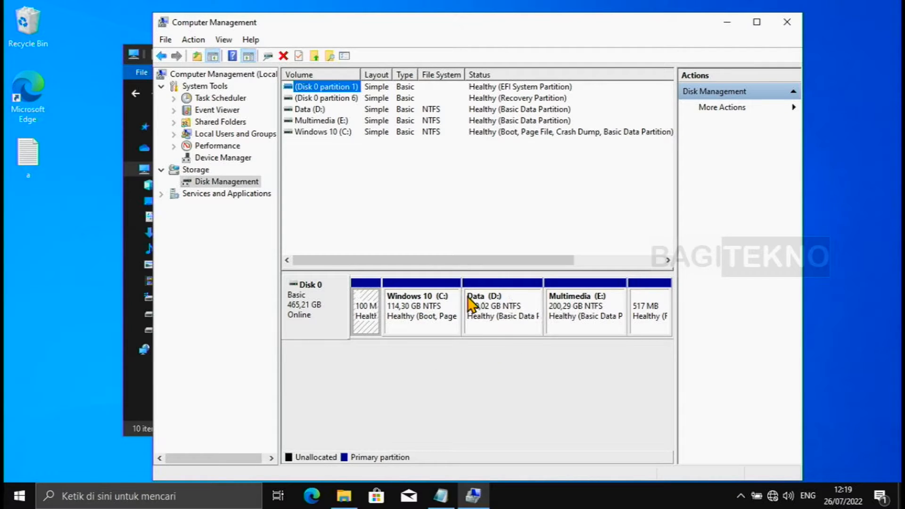
- Remove the drive letter D: from the Data partition in Disk Management and check the drives in File Explorer
left_click(139, 398)
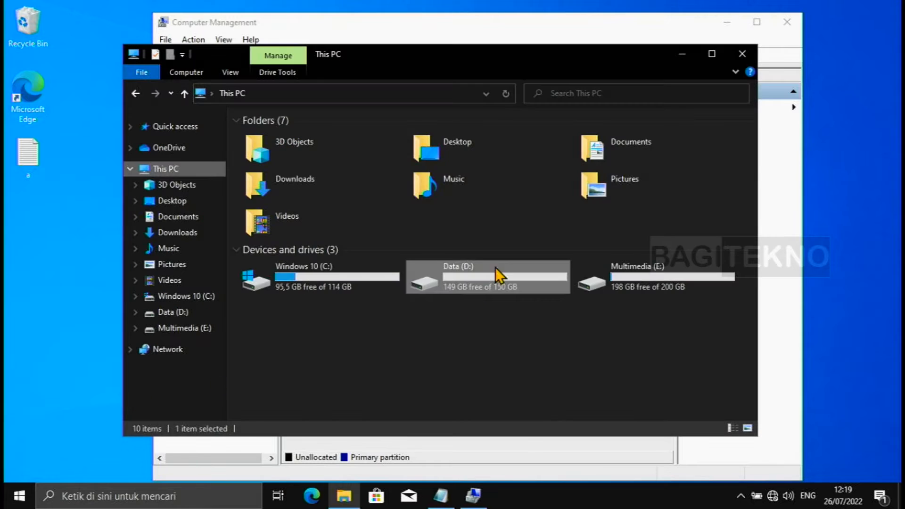
left_click(474, 496)
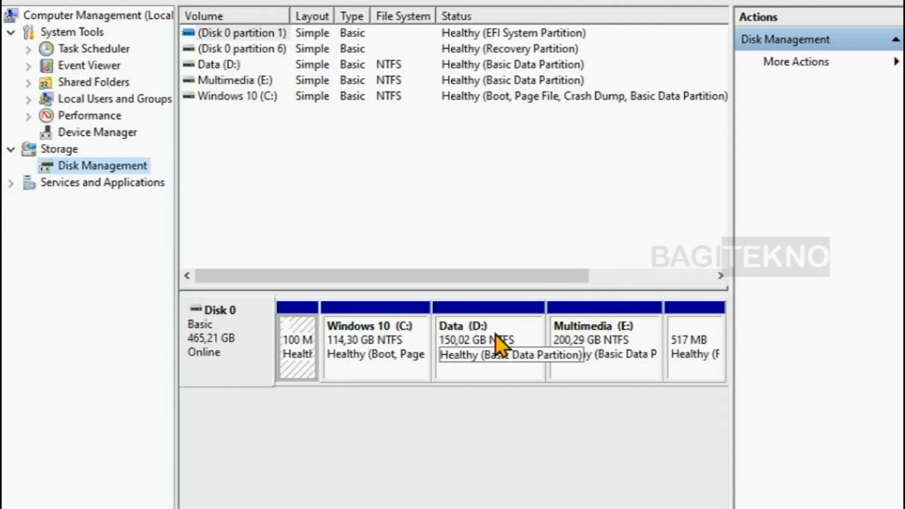
right_click(505, 326)
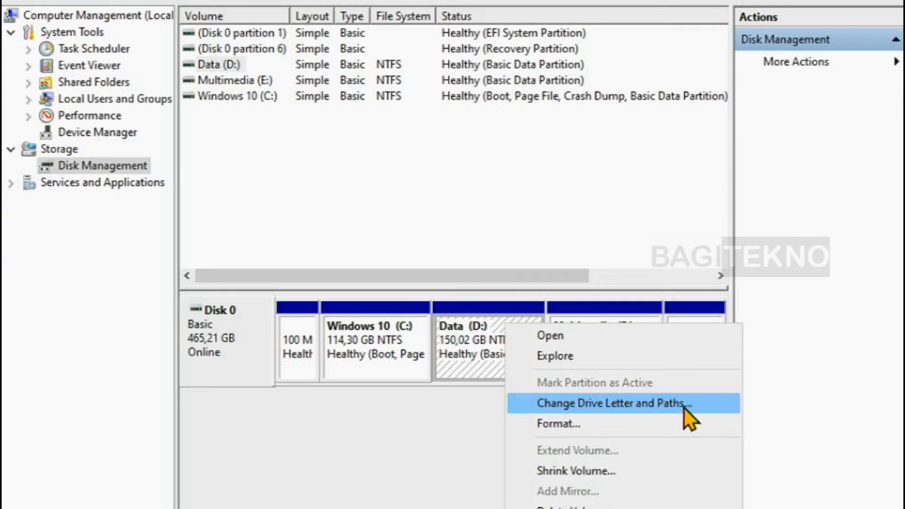
left_click(700, 407)
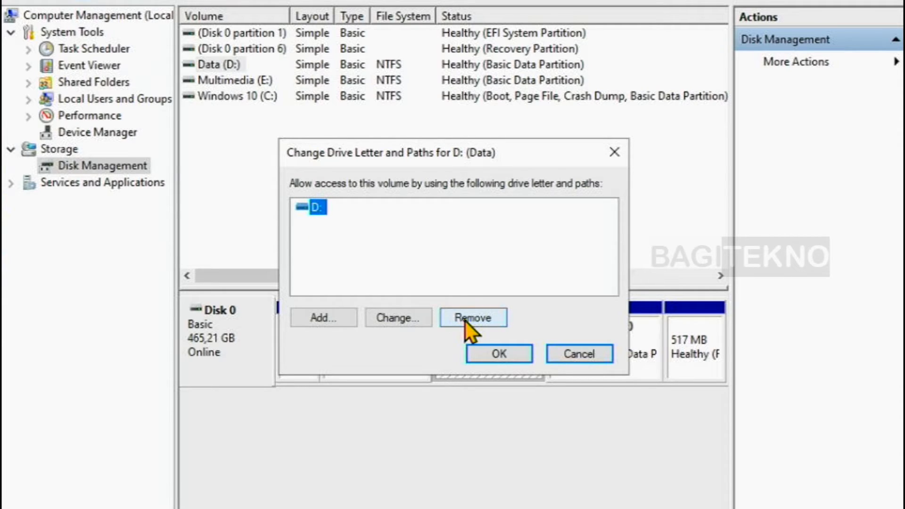
left_click(486, 317)
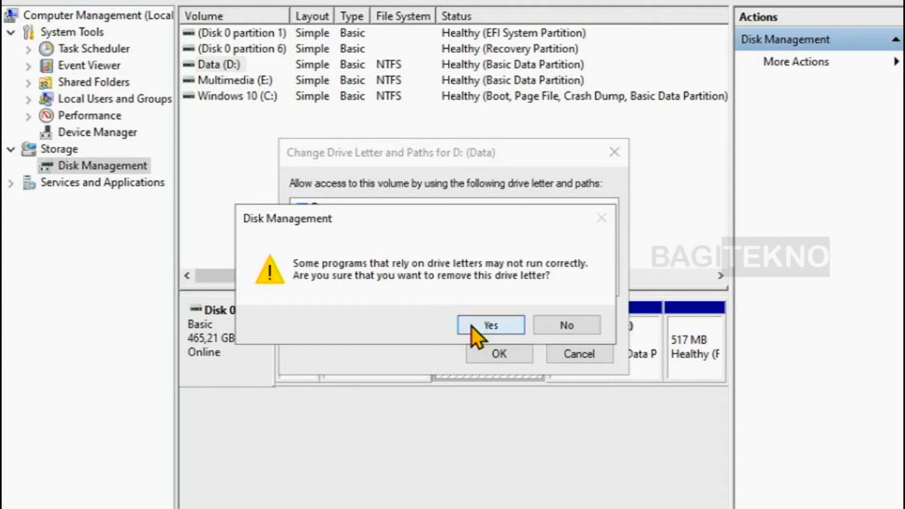
left_click(471, 326)
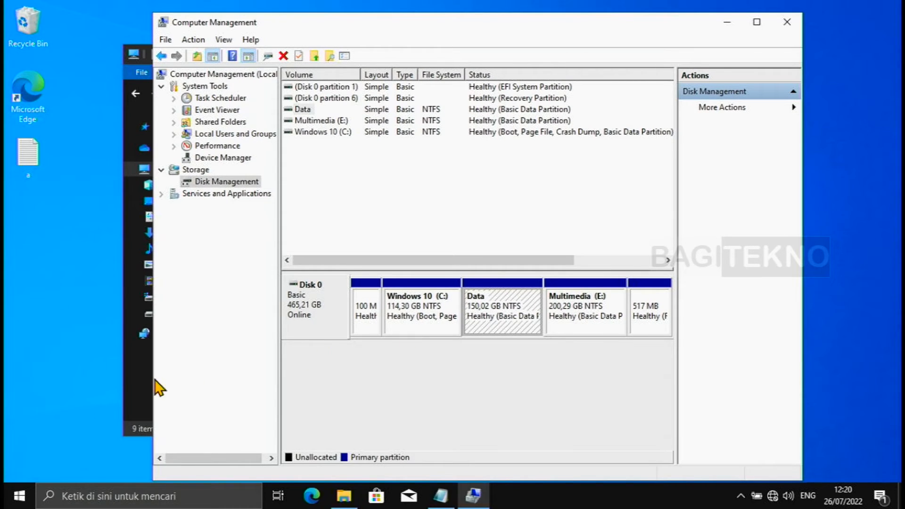
left_click(141, 375)
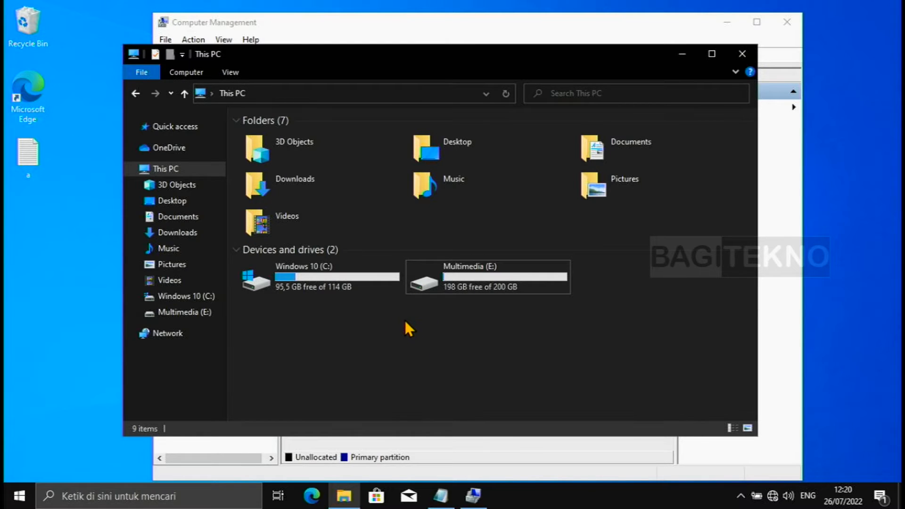
- Return to Disk Management and assign the drive letter D to the Data partition
left_click(473, 495)
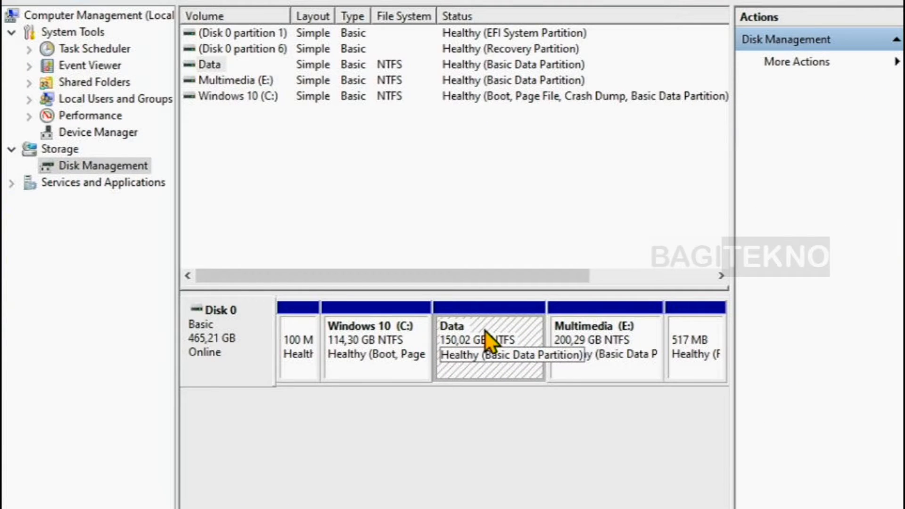
right_click(482, 328)
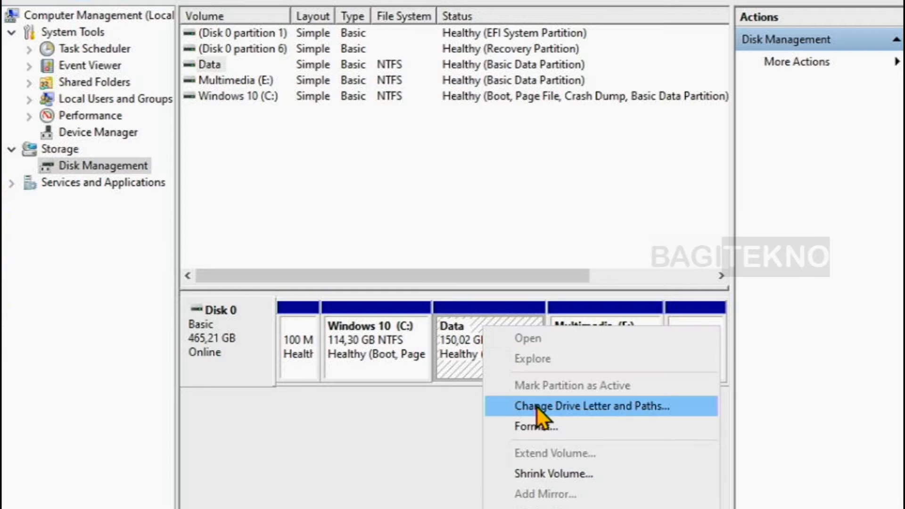
left_click(678, 409)
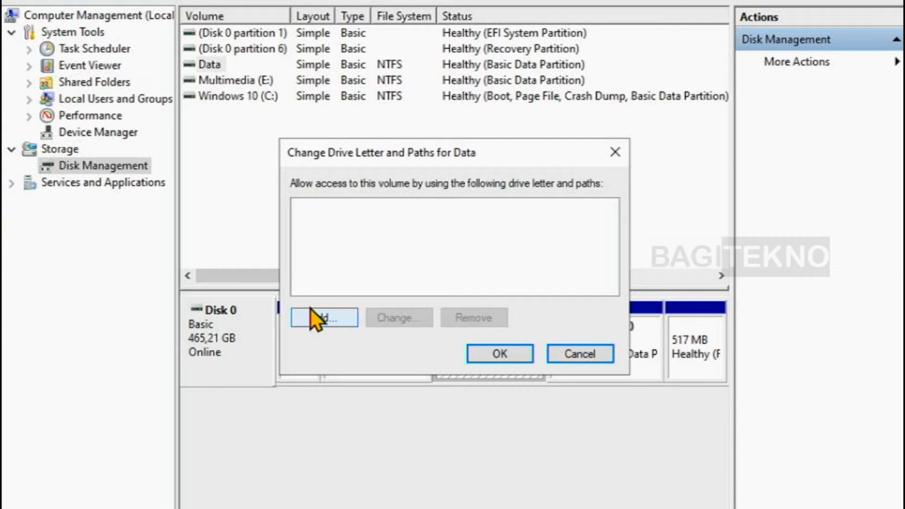
left_click(298, 323)
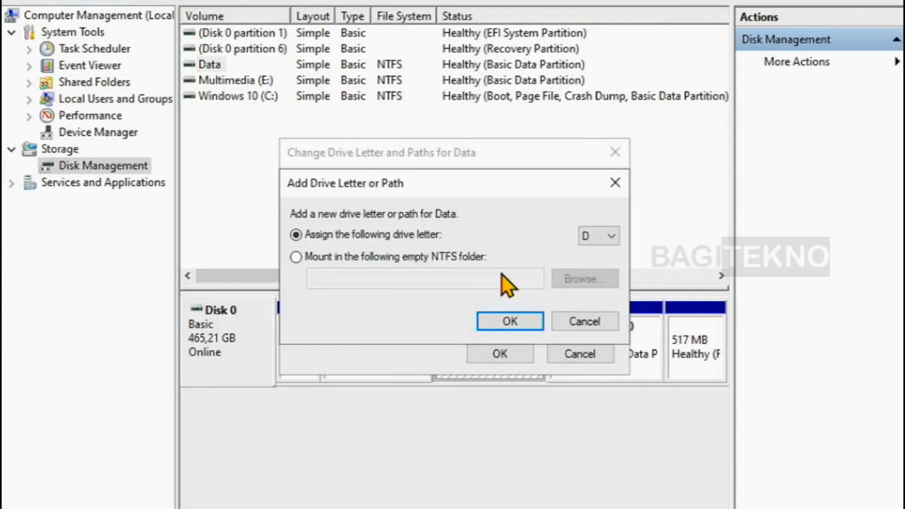
left_click(602, 242)
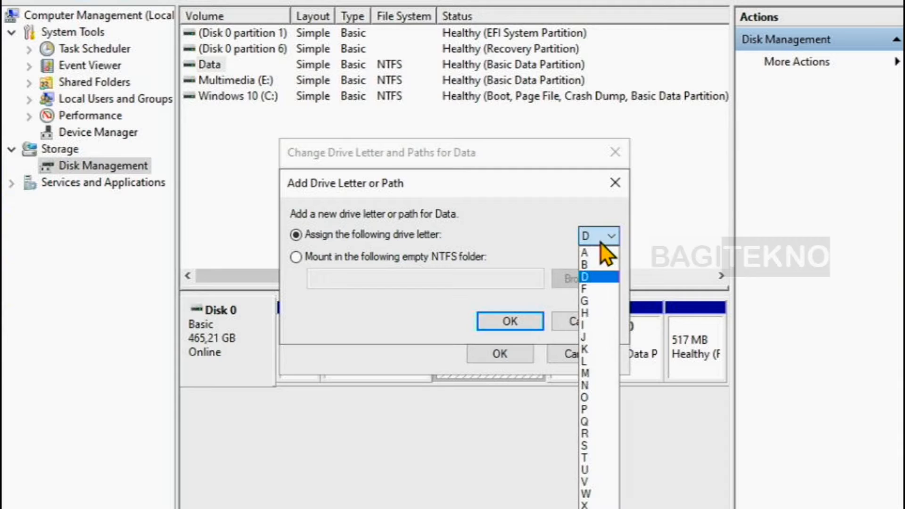
left_click(595, 278)
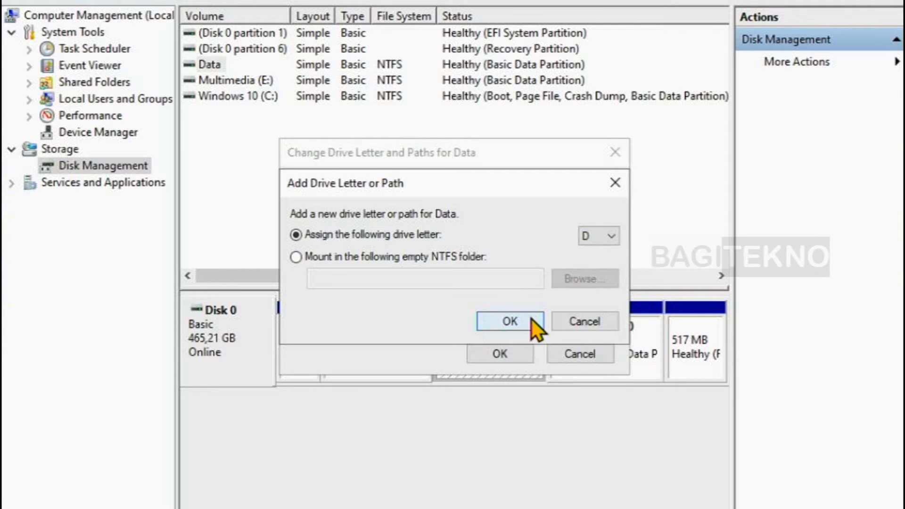
left_click(485, 321)
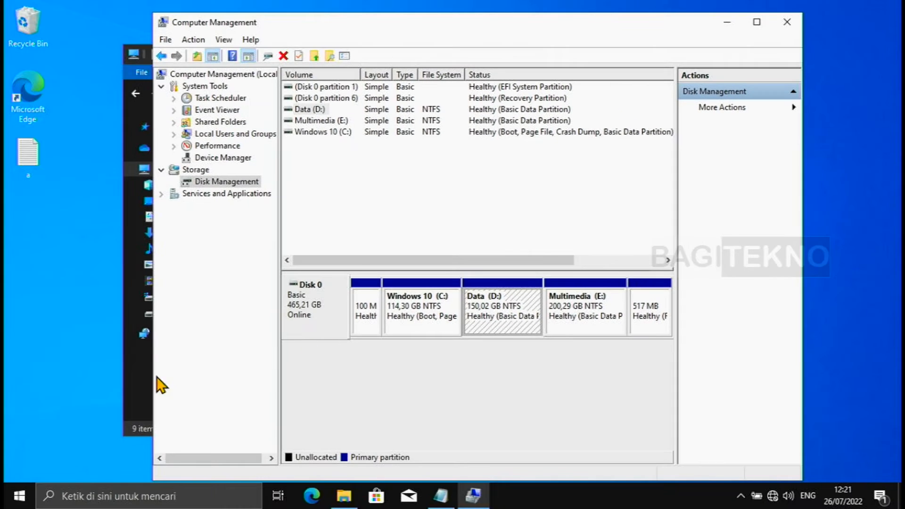
- Refresh This PC in File Explorer to check the drives, and close Computer Management
key("super+e")
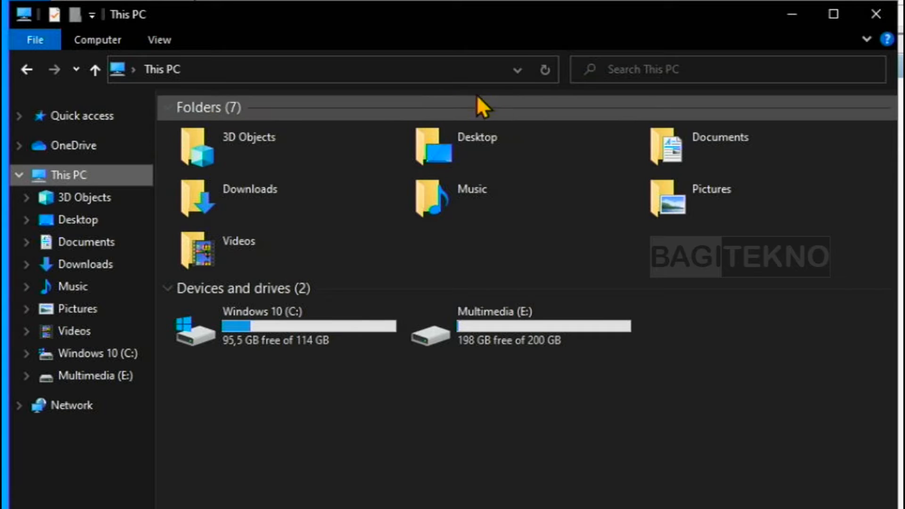
left_click(544, 71)
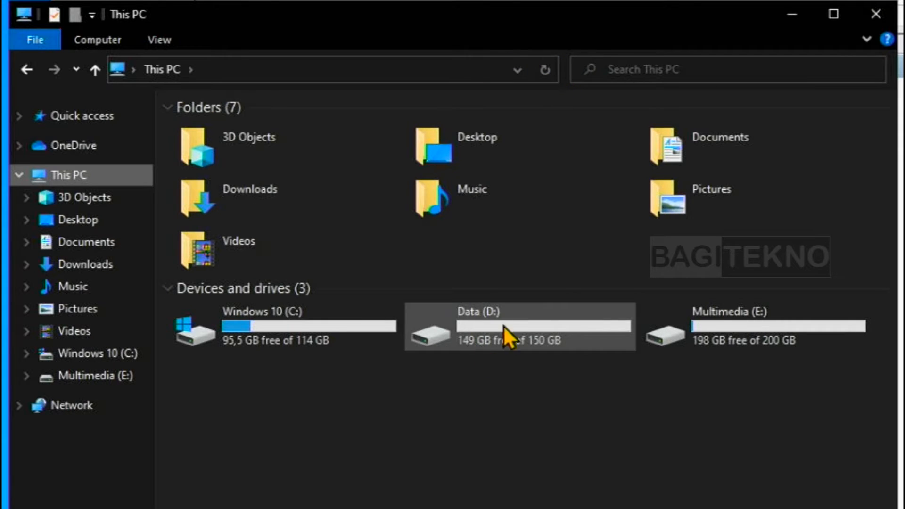
left_click(524, 404)
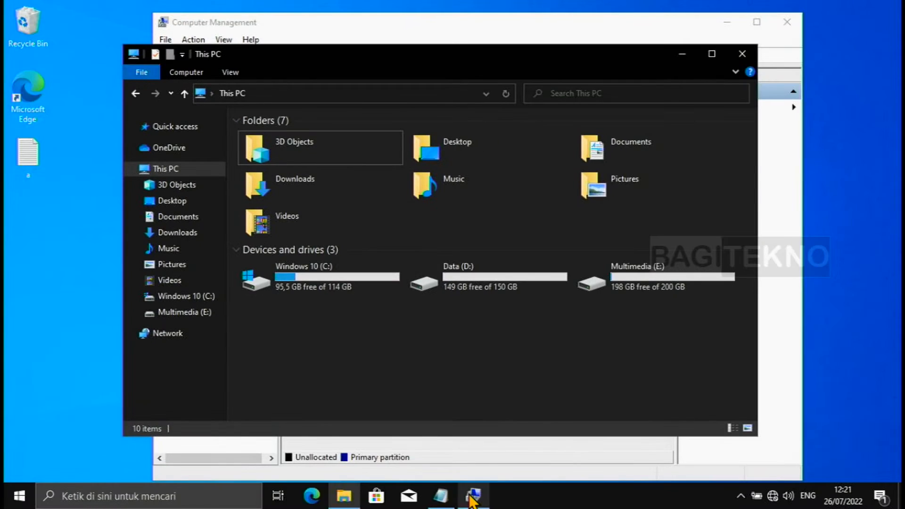
left_click(471, 498)
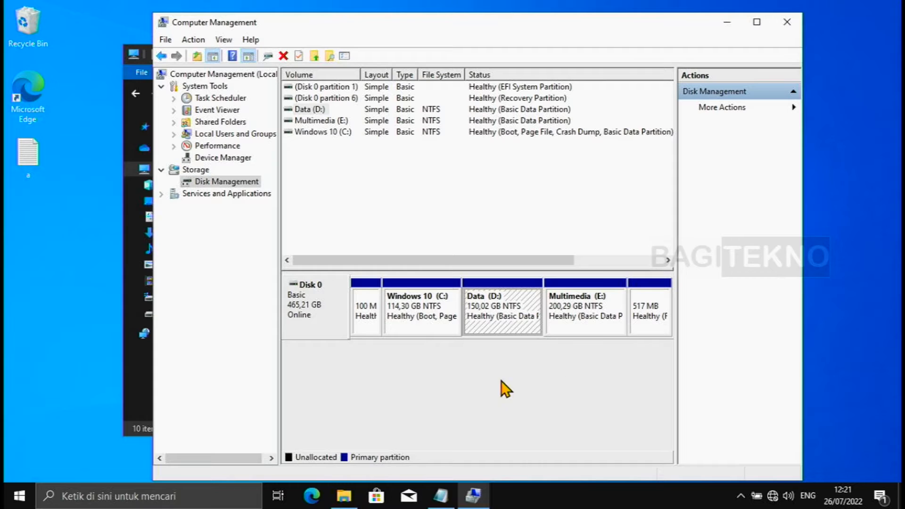
left_click(787, 22)
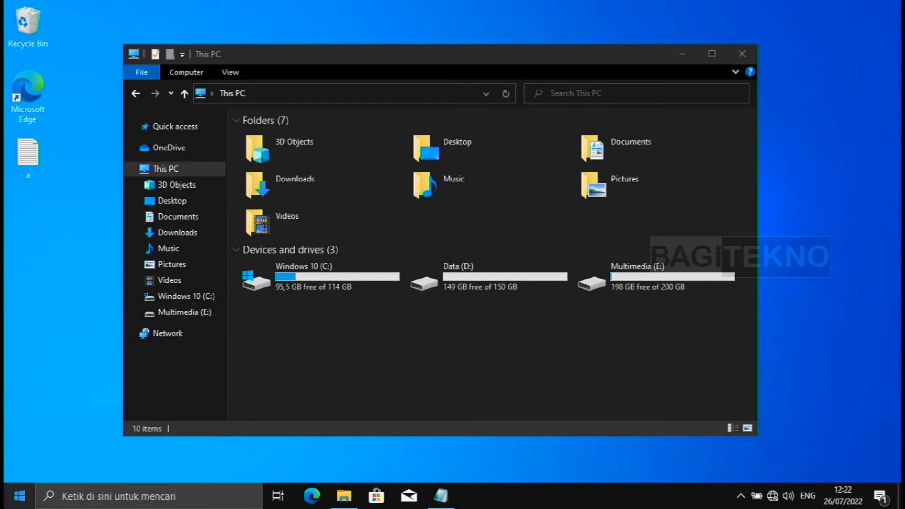
- Run Command Prompt as administrator, move its window clear of the desktop icons, and bring the This PC window to the front
left_click(19, 496)
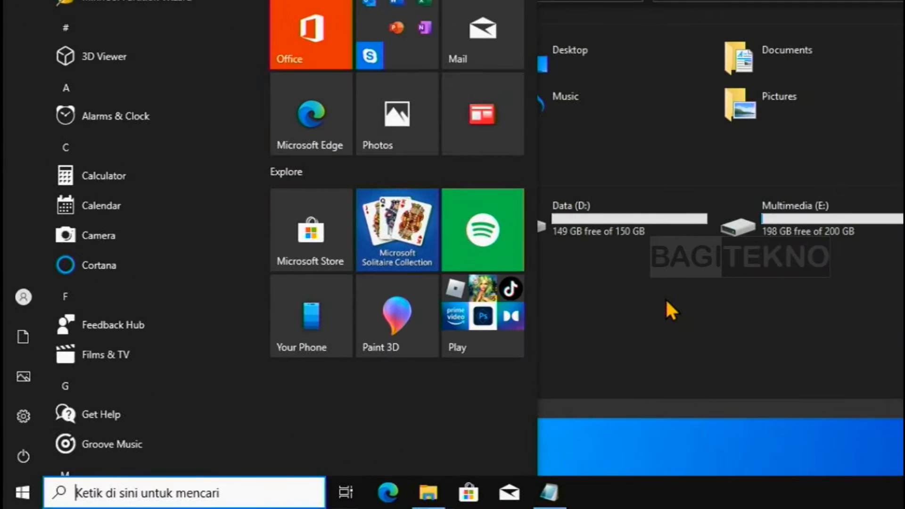
type("cmd")
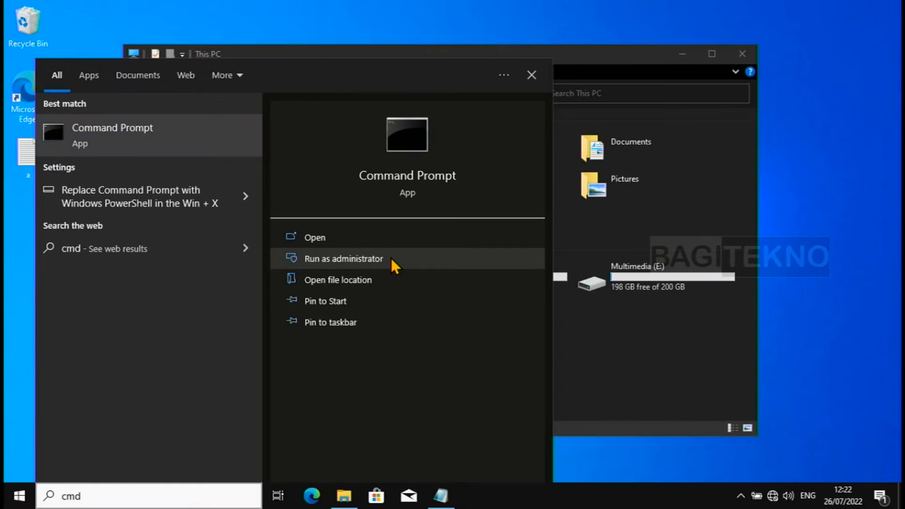
left_click(492, 192)
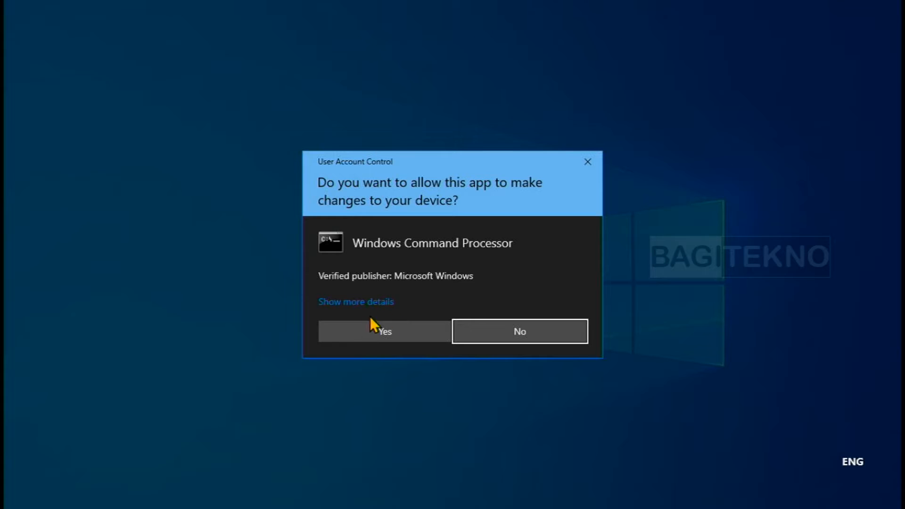
left_click(355, 336)
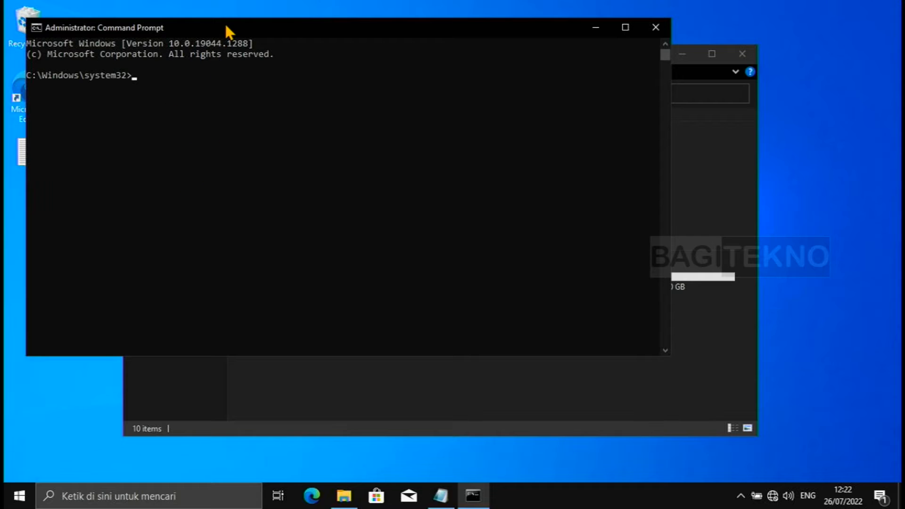
left_click_drag(384, 79, 385, 79)
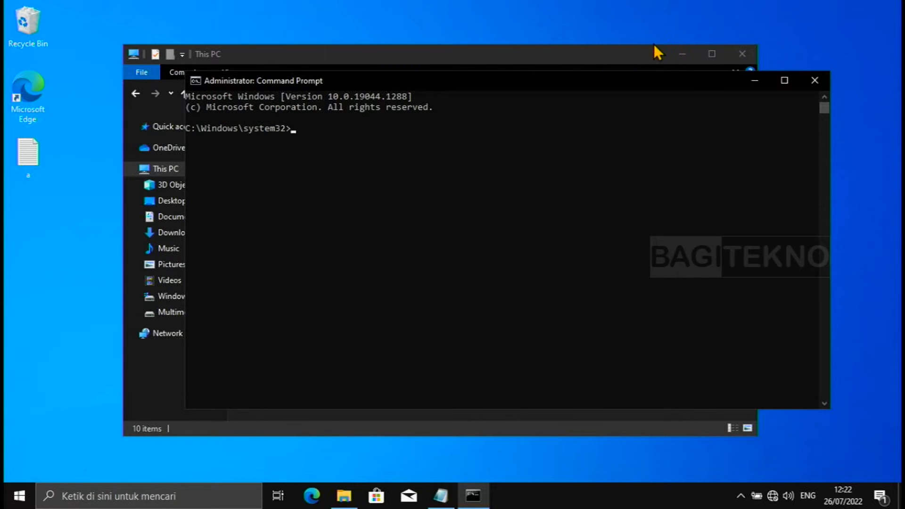
left_click(632, 55)
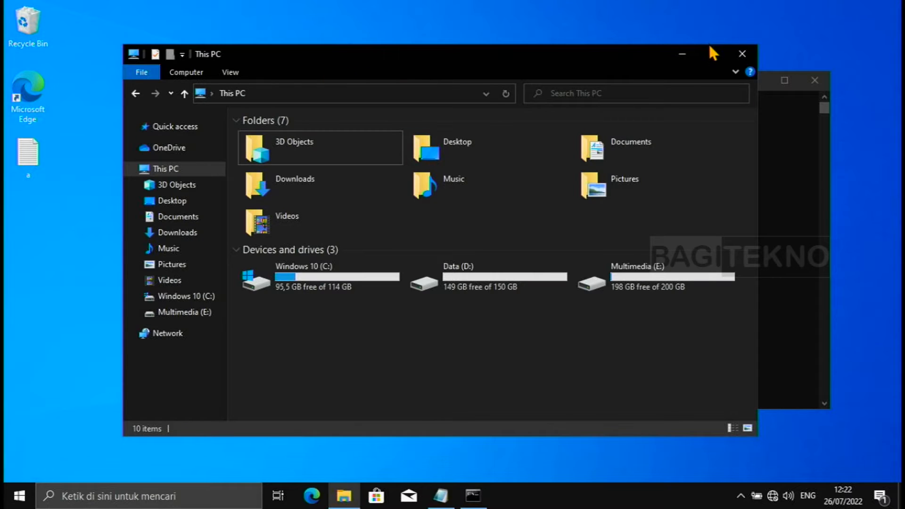
- Clear the This PC window away, start diskpart in the administrator Command Prompt, and list the volumes
left_click(689, 52)
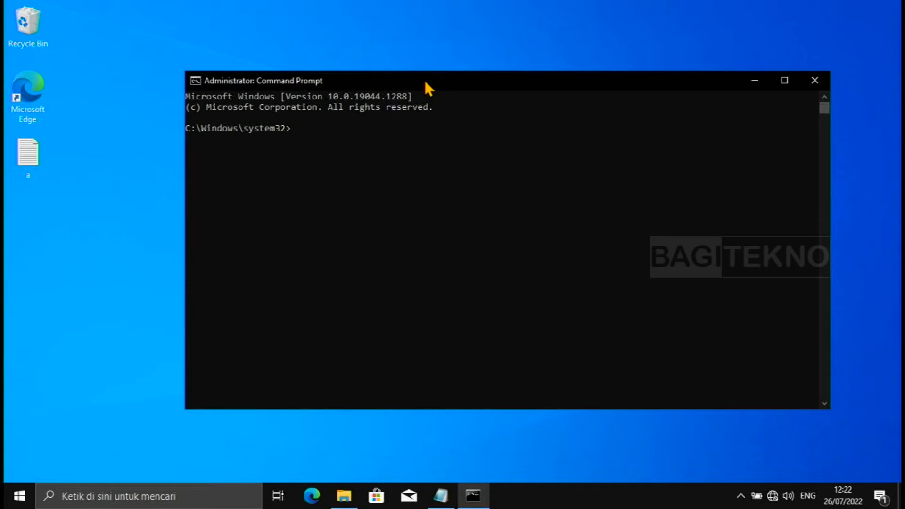
left_click_drag(424, 82, 403, 87)
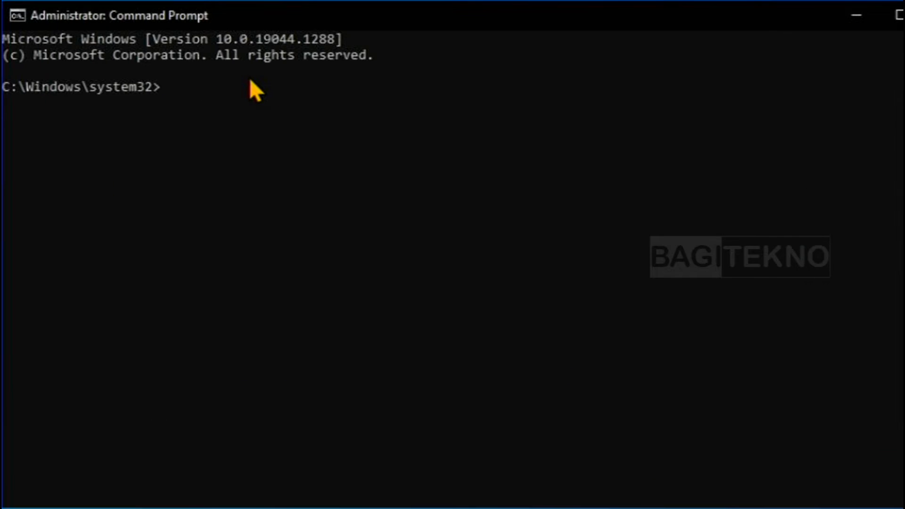
type("diskpart")
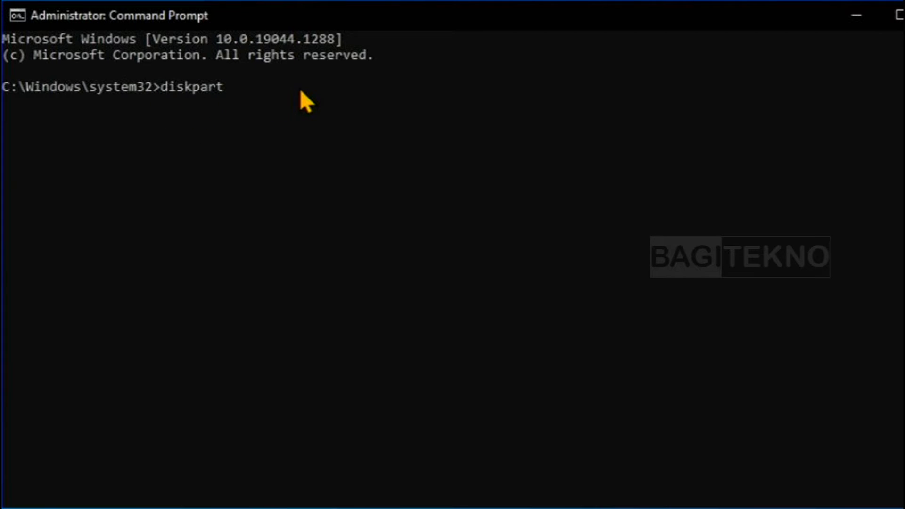
key("Return")
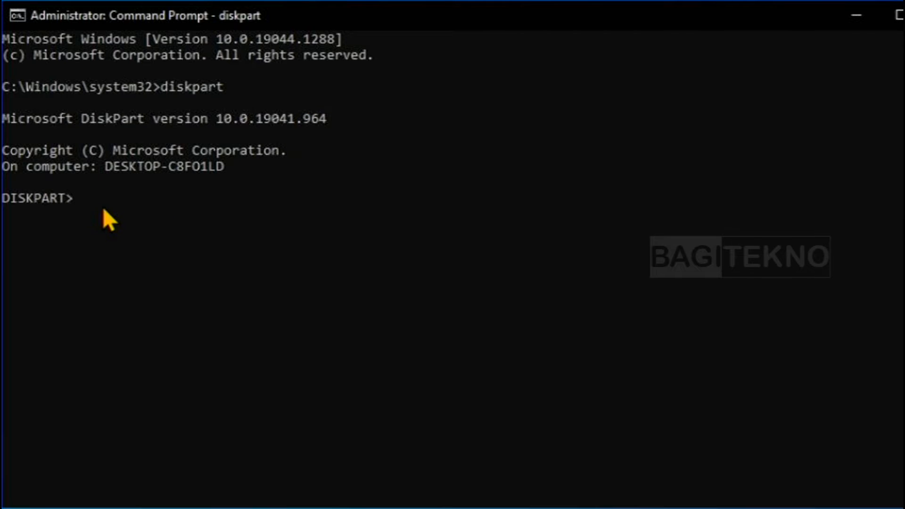
type("list volume")
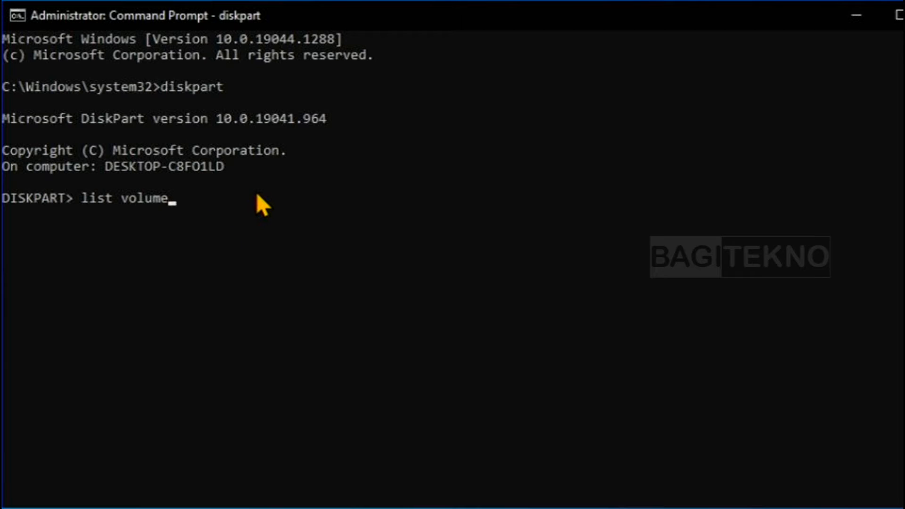
key("Return")
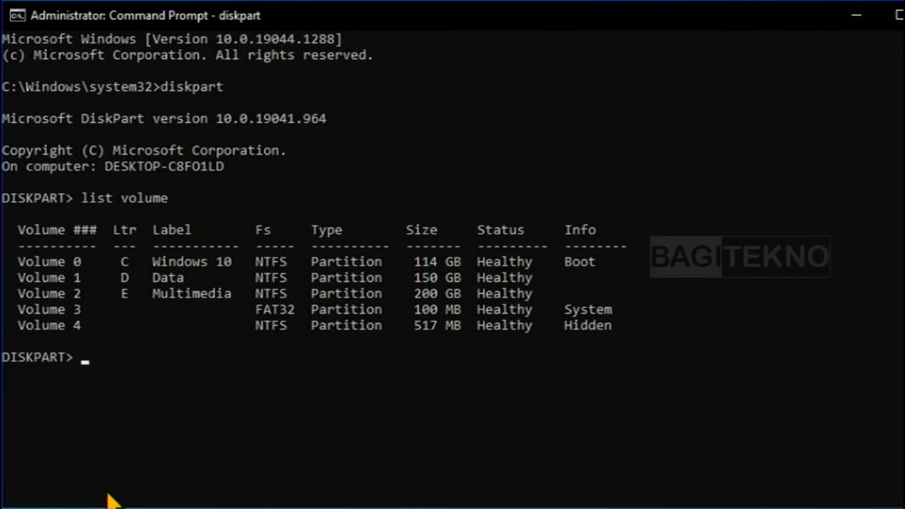
- Select volume 1 in DiskPart, remove its drive letter D, and check the drives in File Explorer
type("sele")
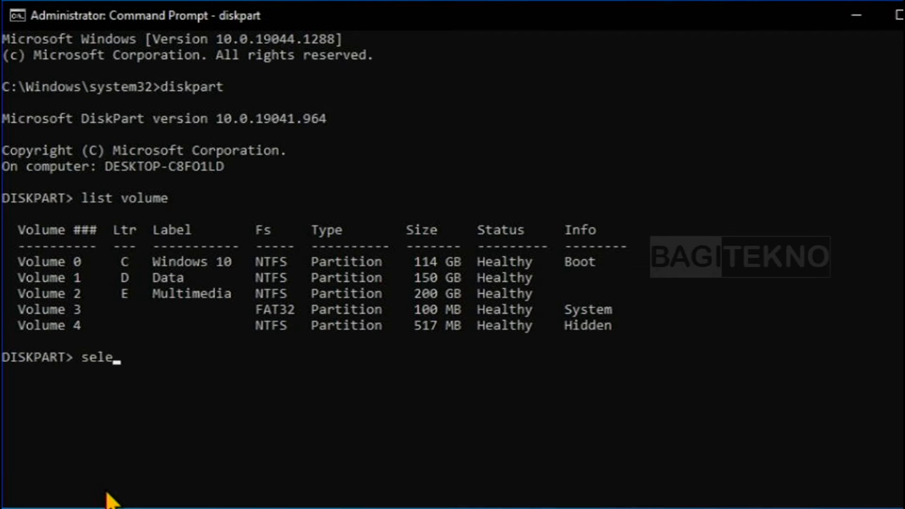
type("ct volume")
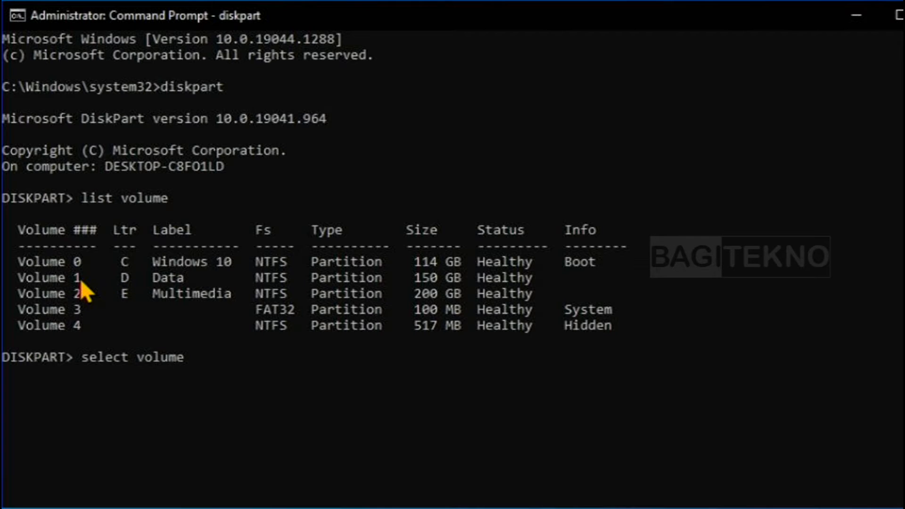
type("1")
key("Return")
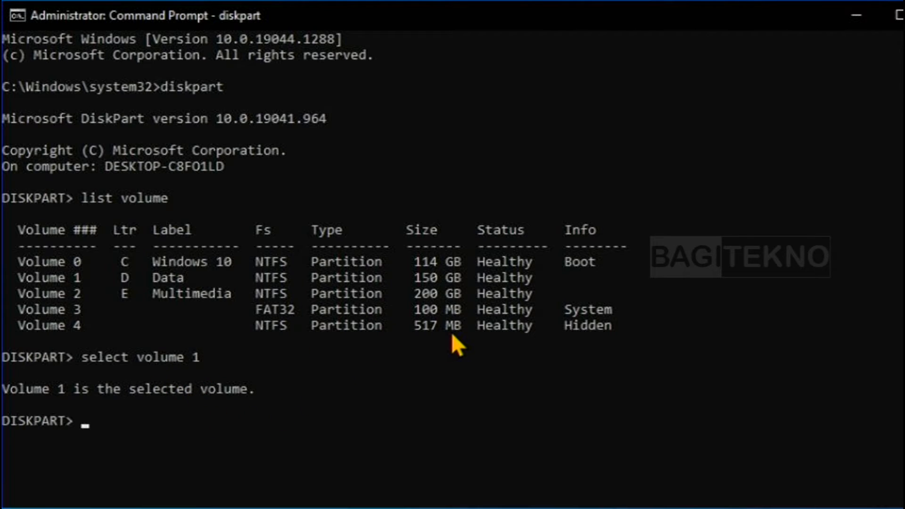
type("remove letter")
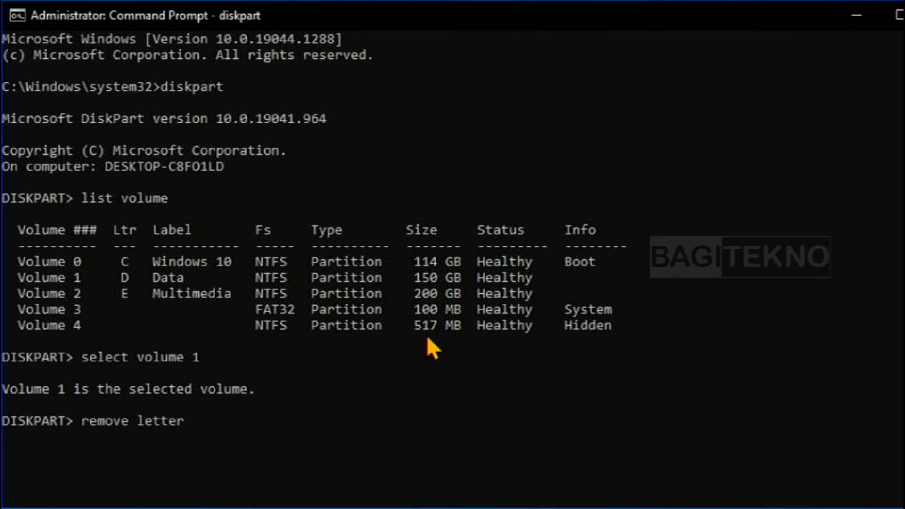
type("D")
key("Return")
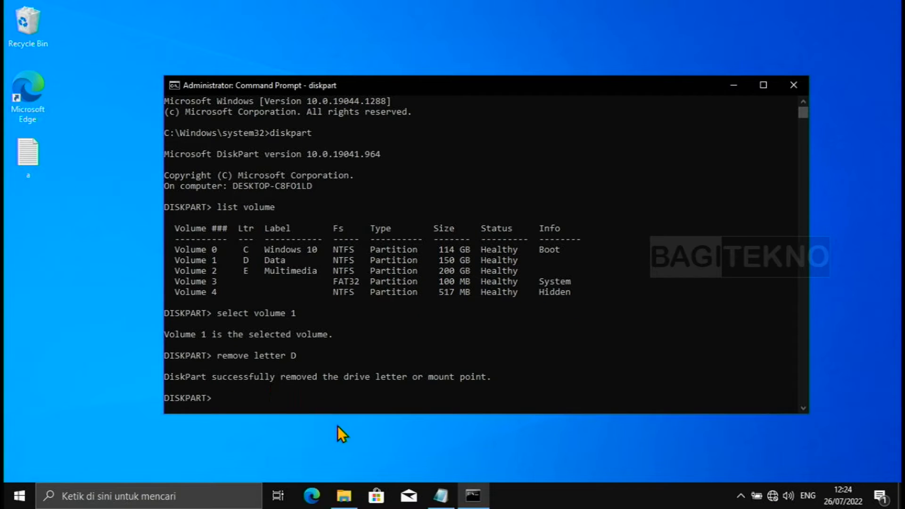
left_click(345, 495)
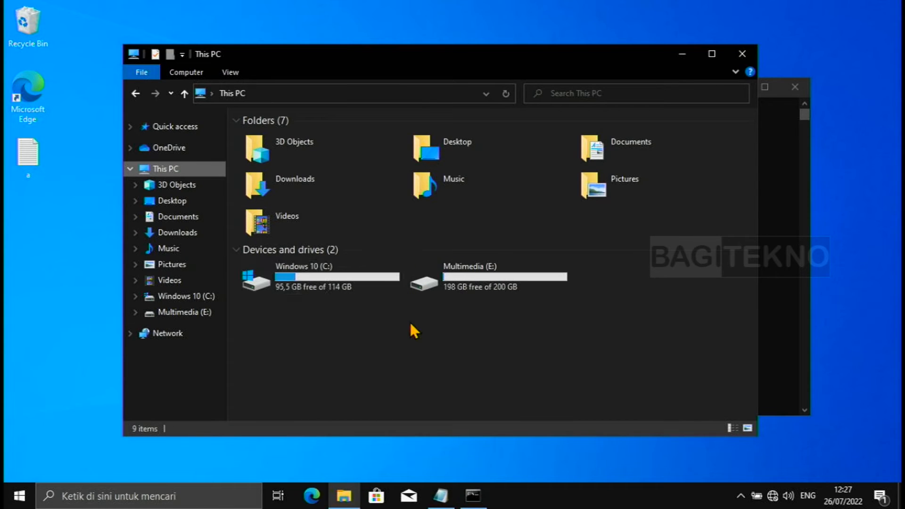
- Return to Command Prompt, start diskpart again, and list the volumes
left_click(473, 496)
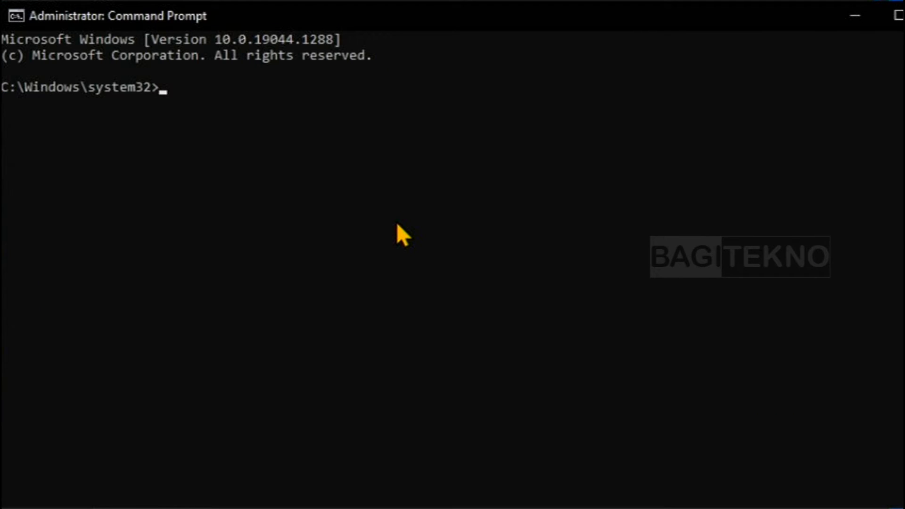
type("diskpart")
key("Return")
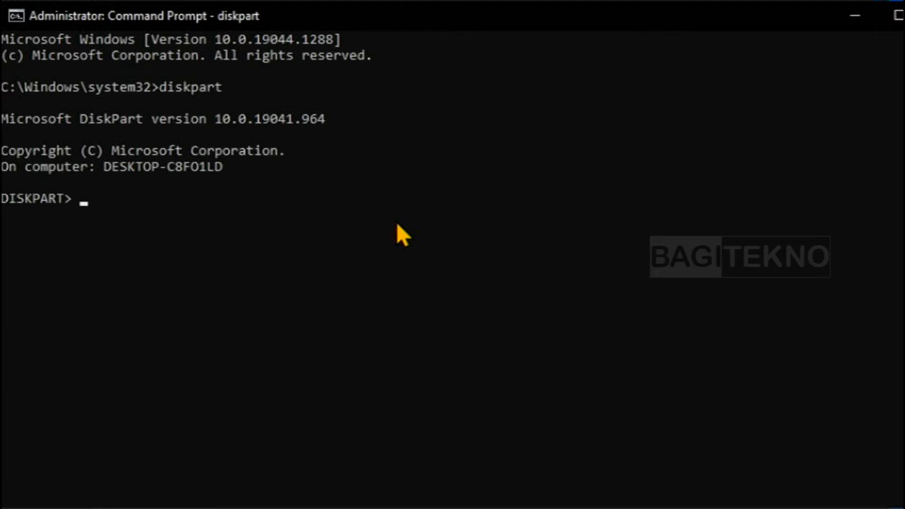
type("list volume")
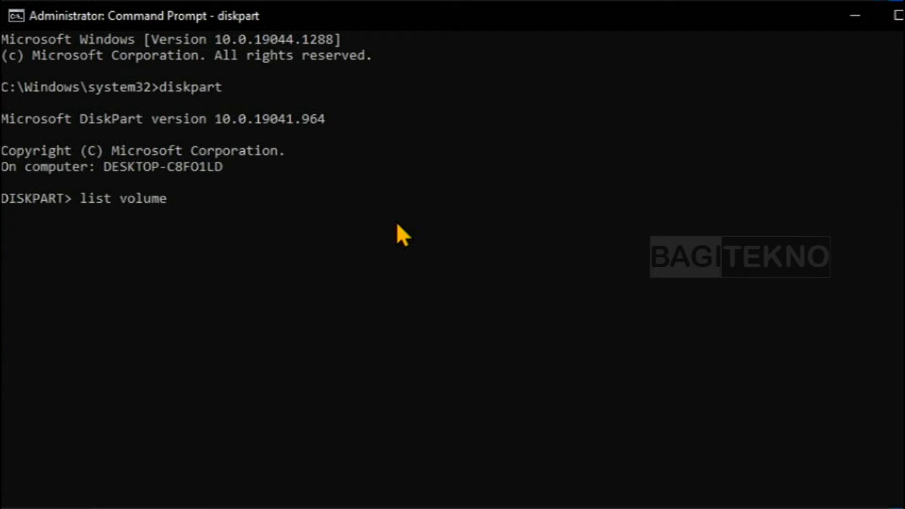
key("Return")
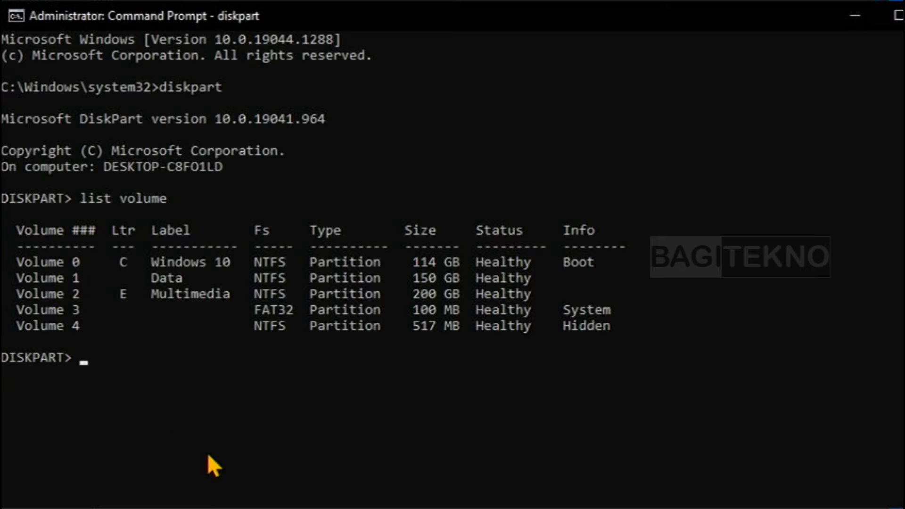
- Select volume 1 in DiskPart and assign it the drive letter D
type("select volume 1")
key("Return")
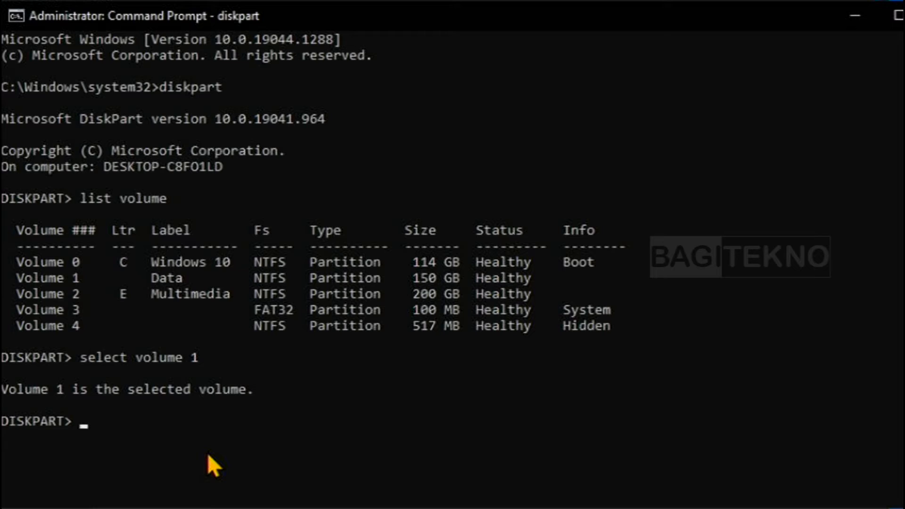
type("assign")
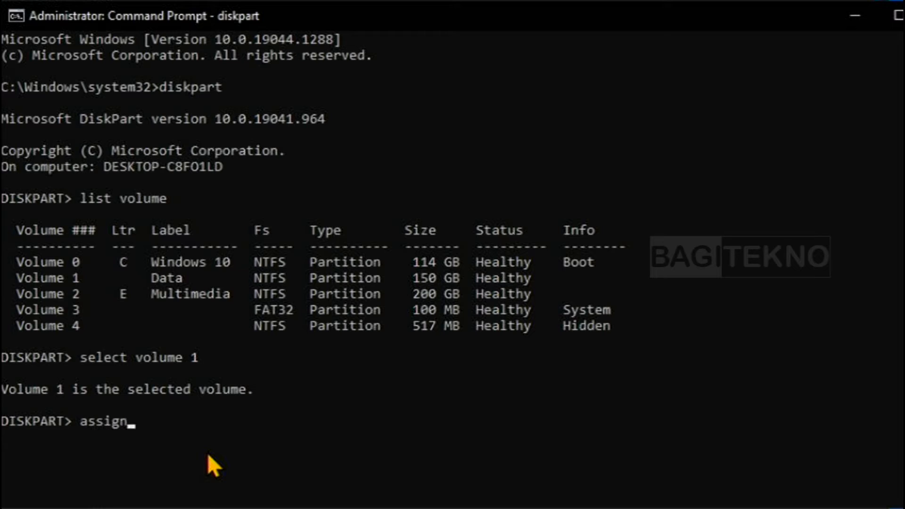
type(" letter D")
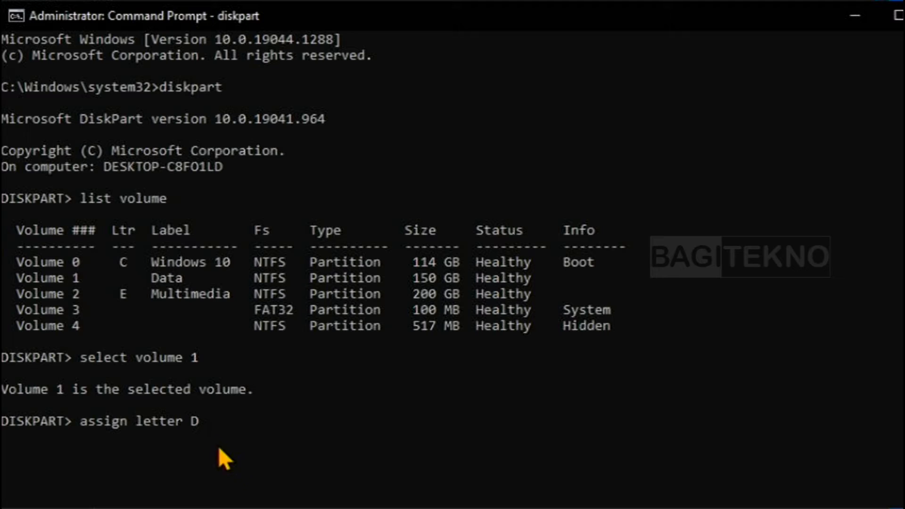
key("BackSpace")
type("F")
key("BackSpace")
type("D")
key("Return")
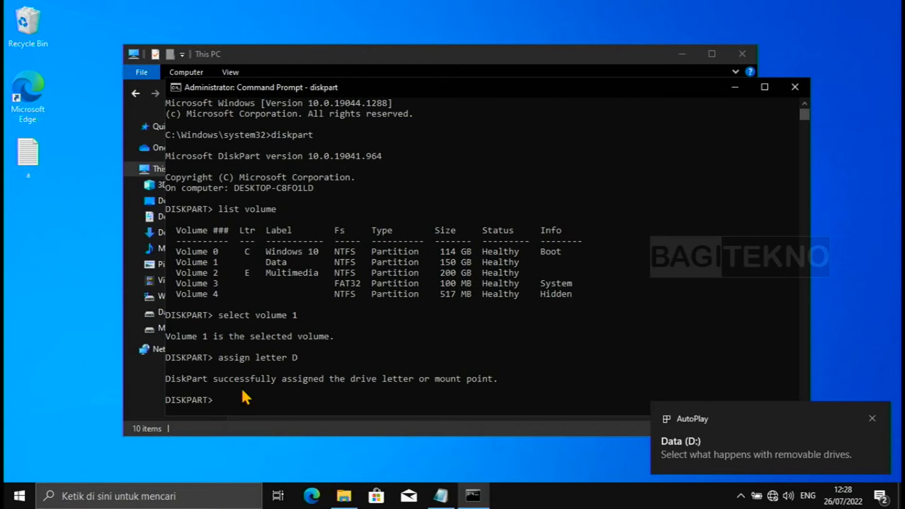
- Bring This PC to the front in File Explorer and inspect the Data (D:) and Windows 10 (C:) drives
left_click(149, 378)
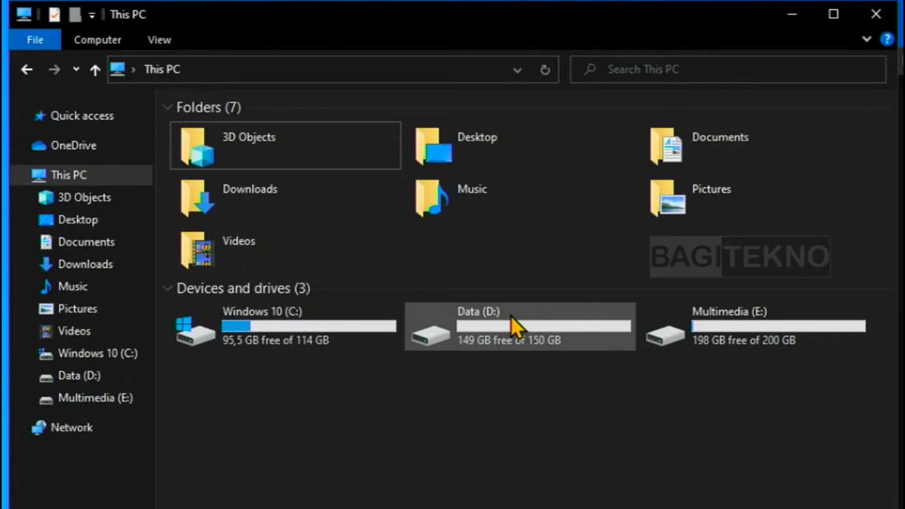
left_click(482, 273)
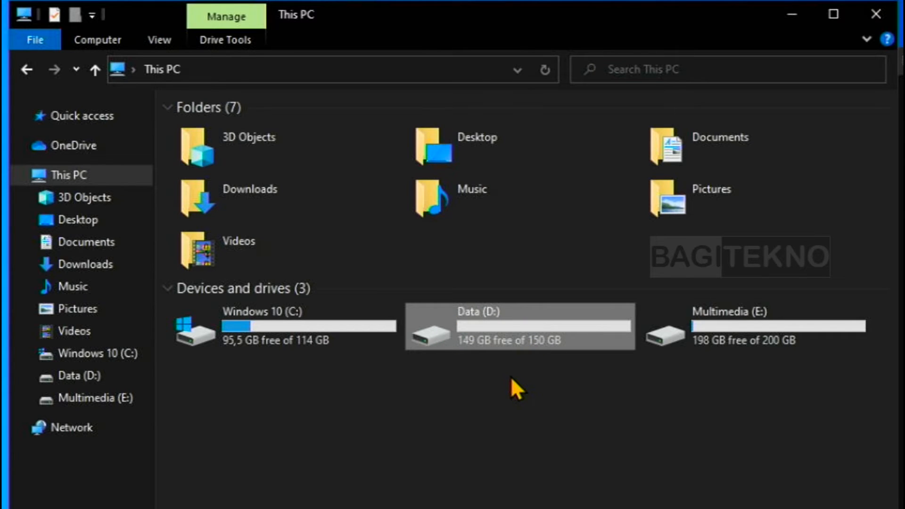
left_click(472, 399)
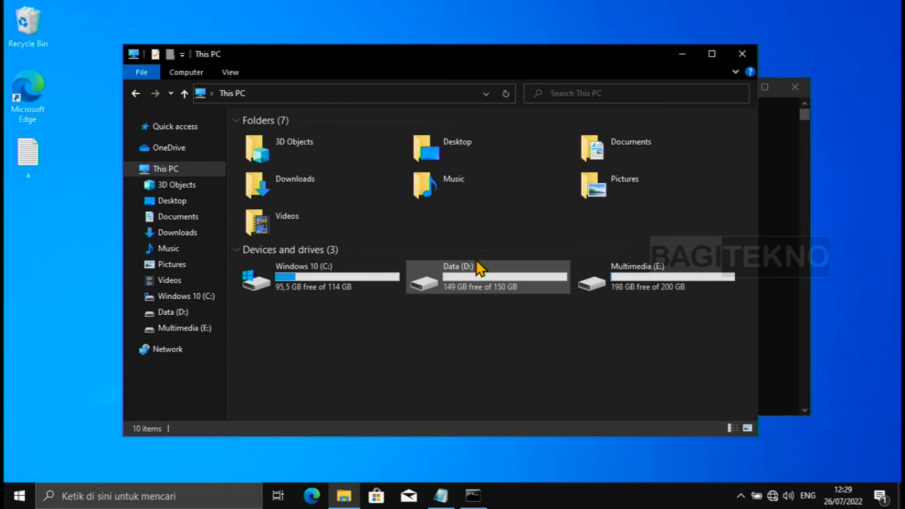
left_click(323, 278)
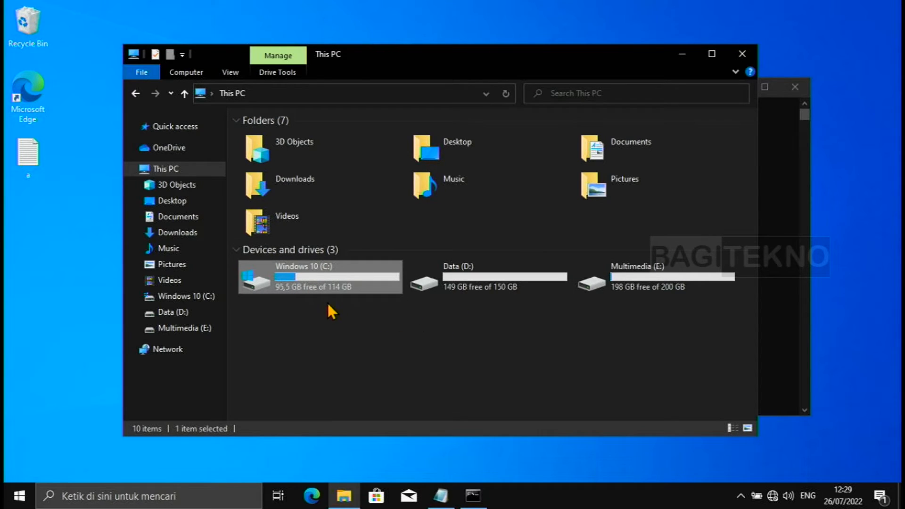
- Close Command Prompt, open Disk Management from This PC, and move the Computer Management window clear of the desktop icons
left_click(473, 495)
left_click(795, 88)
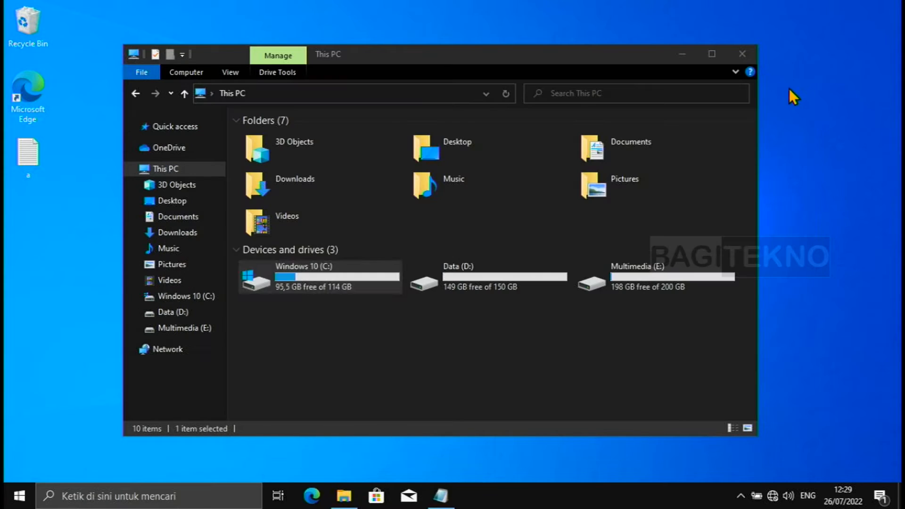
right_click(163, 170)
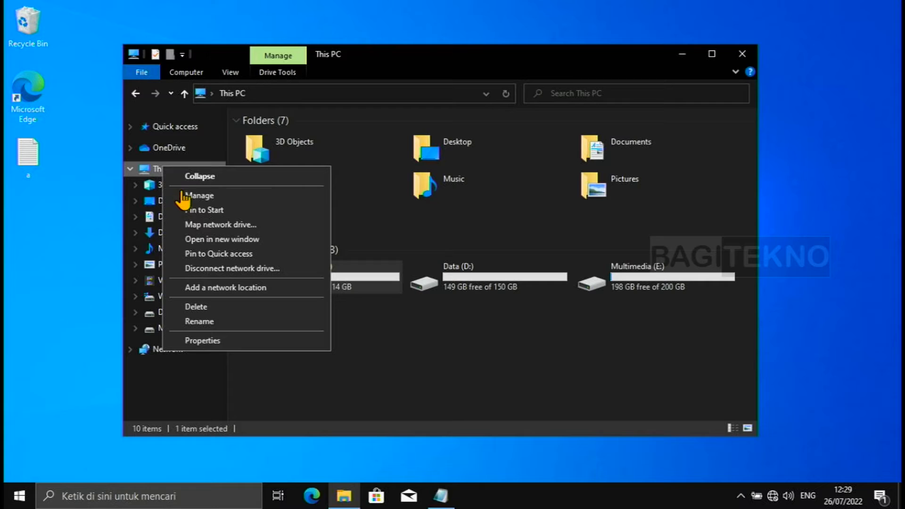
left_click(189, 195)
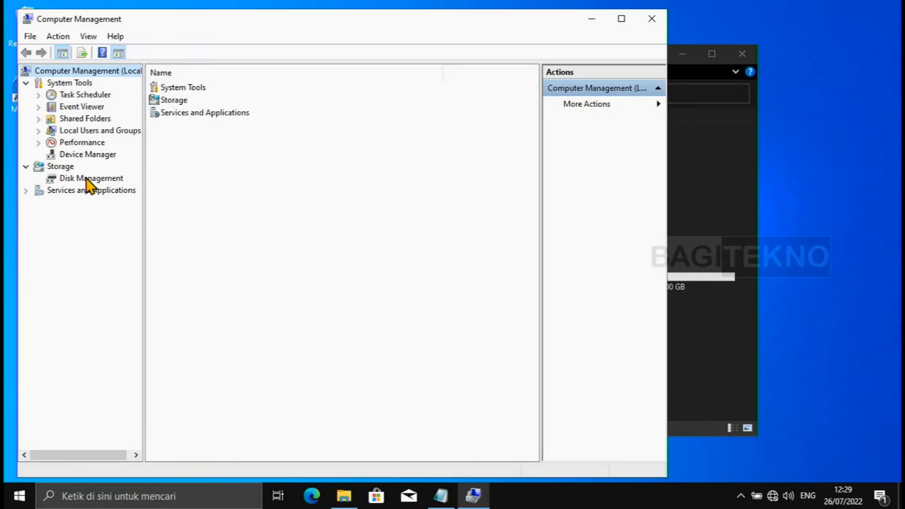
left_click(88, 179)
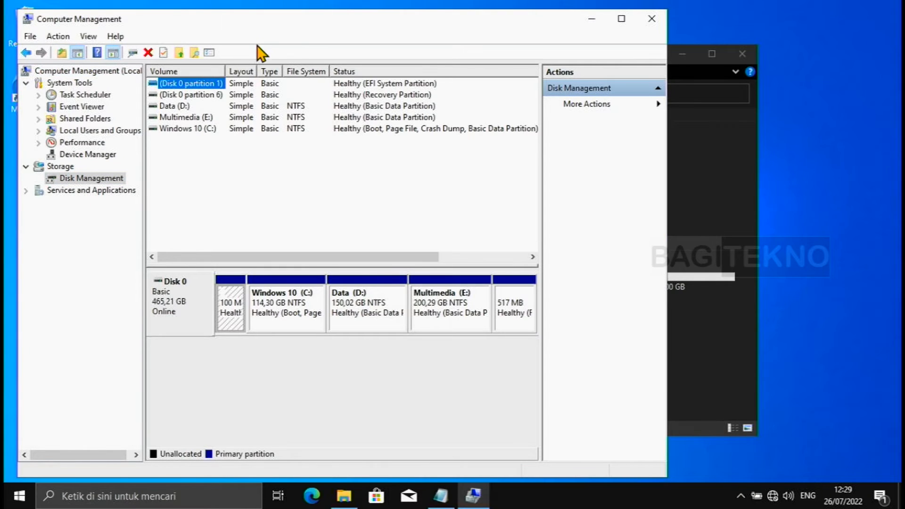
left_click_drag(281, 24, 404, 29)
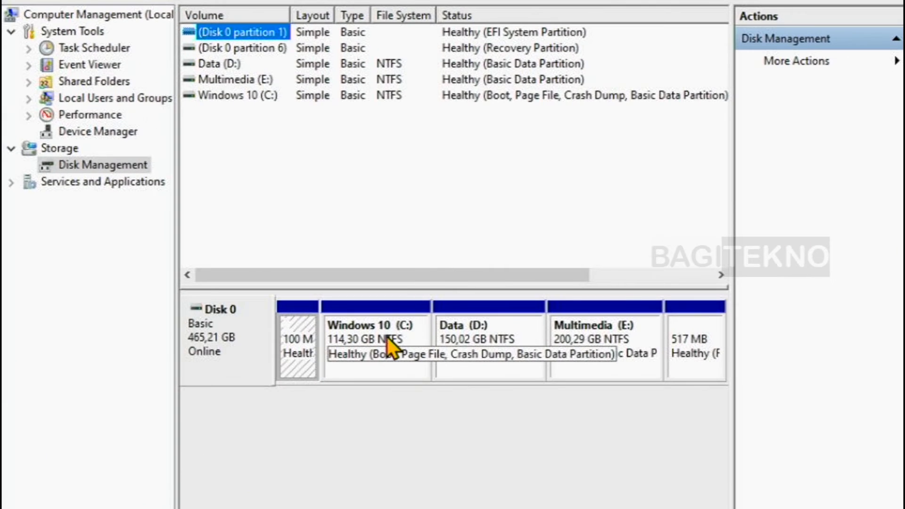
- Start removing the drive letter of the Windows 10 (C:) partition, decline the removal, and cancel the drive letter dialog
right_click(411, 312)
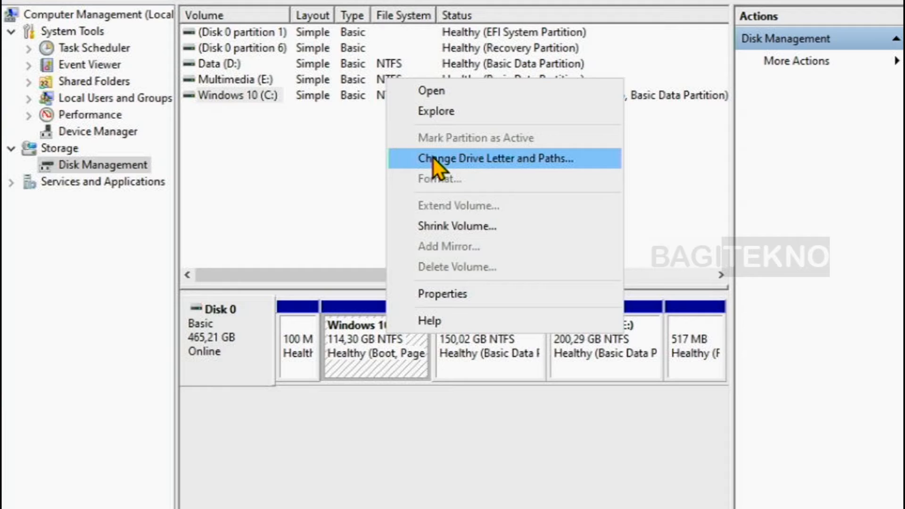
left_click(404, 159)
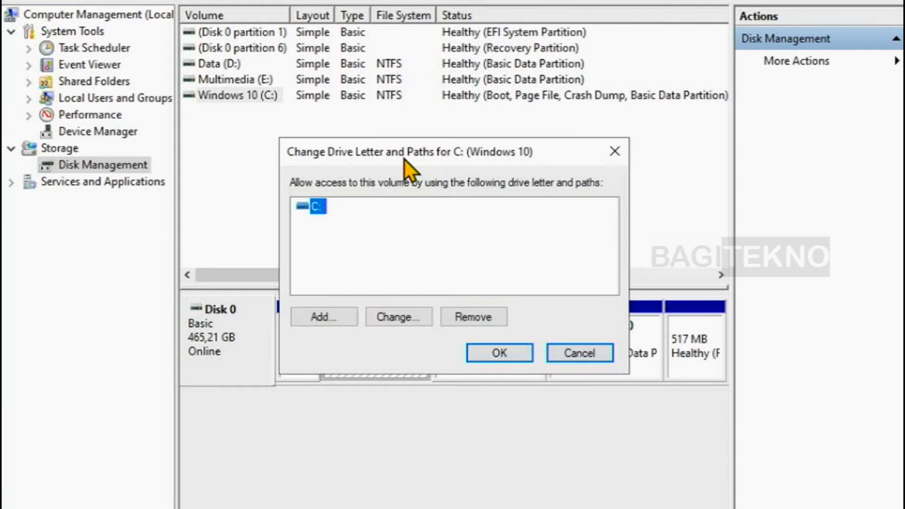
left_click(463, 318)
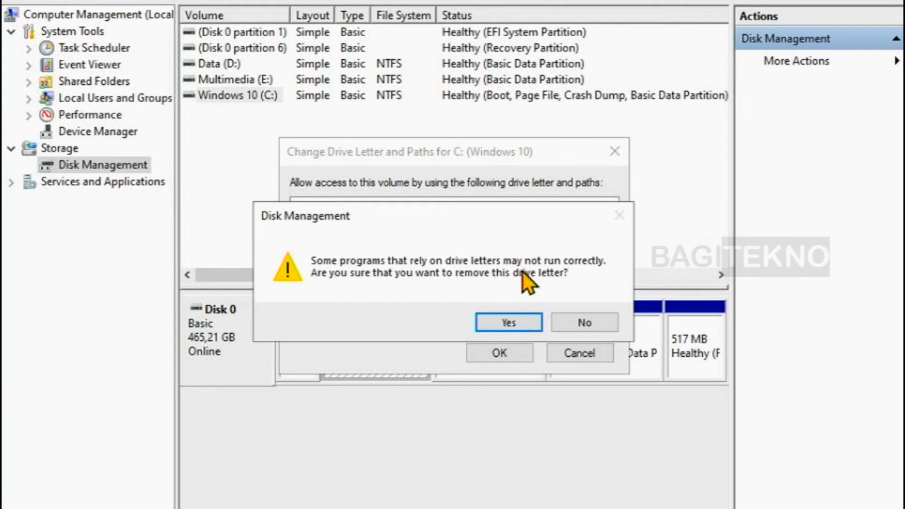
left_click(578, 321)
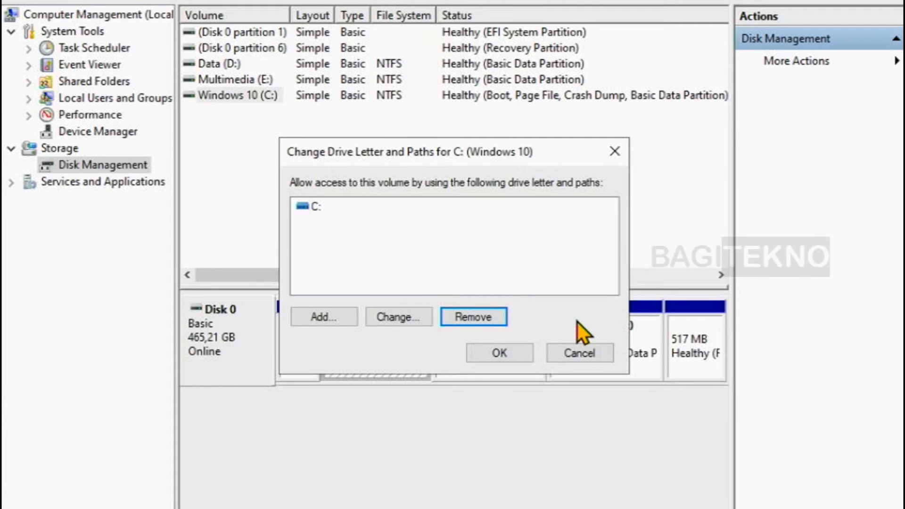
left_click(577, 354)
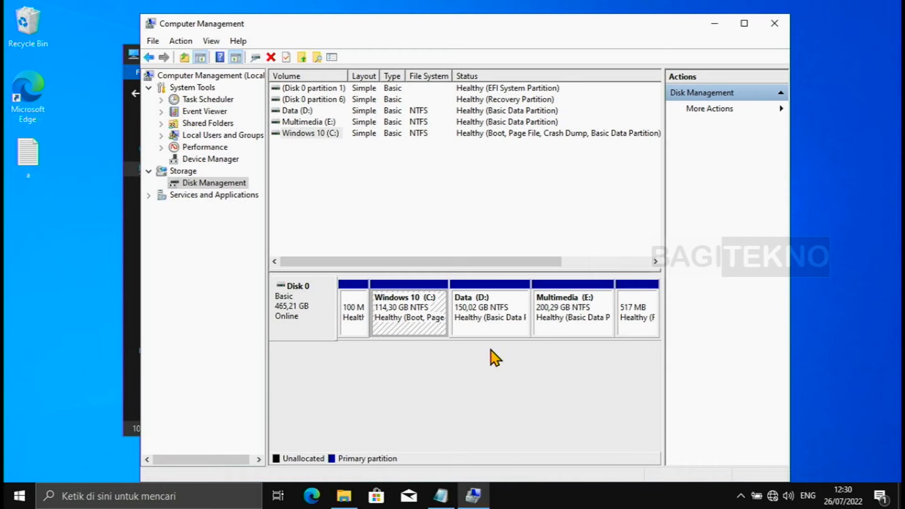
- Remove the drive letter from the Data (D:) partition in Disk Management and confirm the removal
right_click(501, 296)
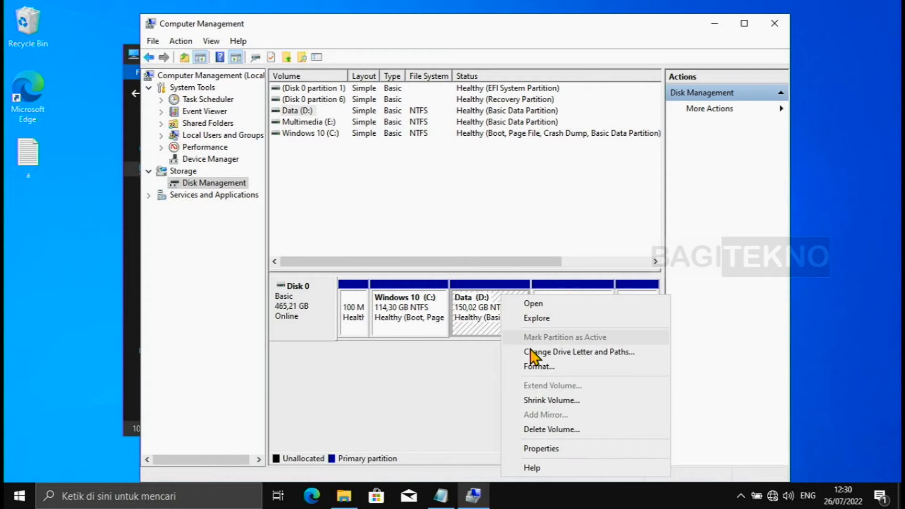
left_click(533, 354)
left_click(485, 295)
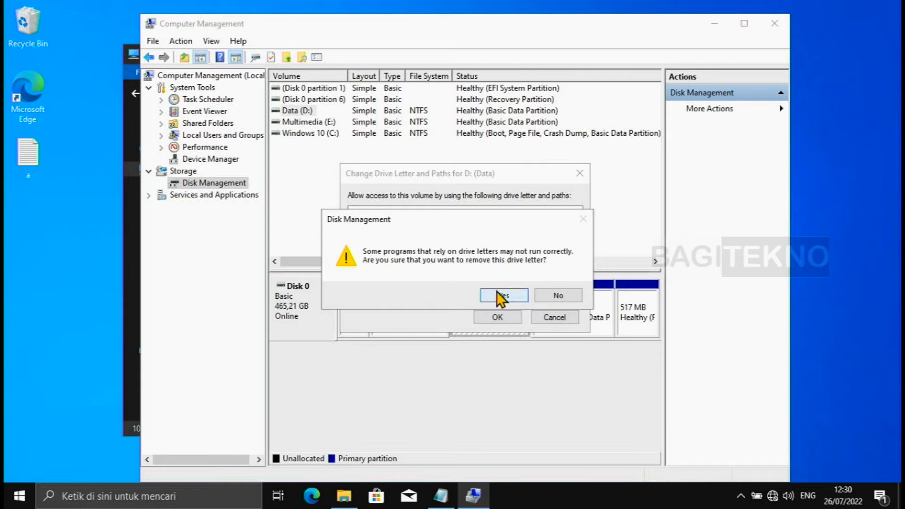
left_click(513, 295)
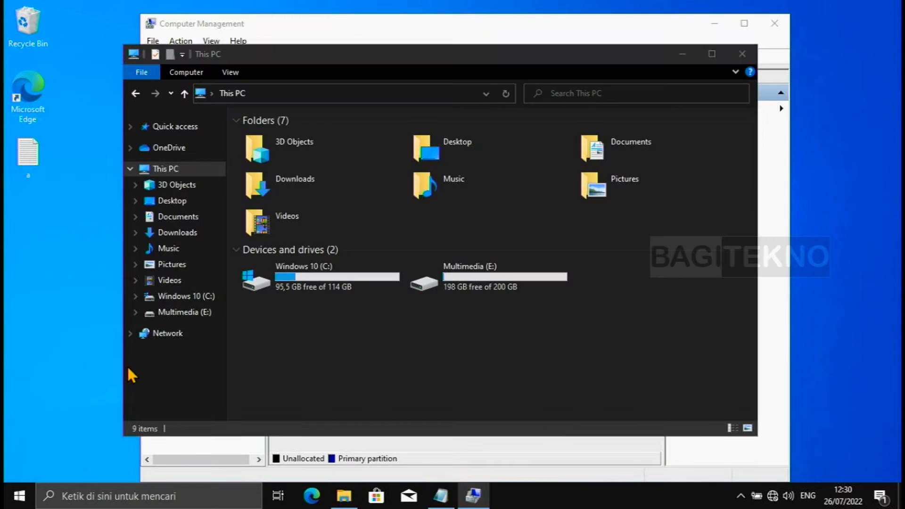
- Try to open the path D: from This PC in File Explorer and dismiss the error
left_click(132, 372)
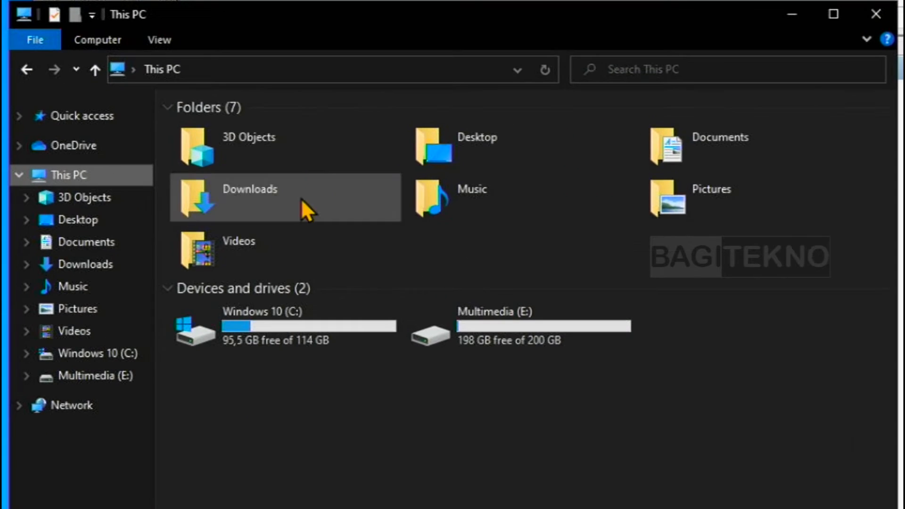
left_click(319, 66)
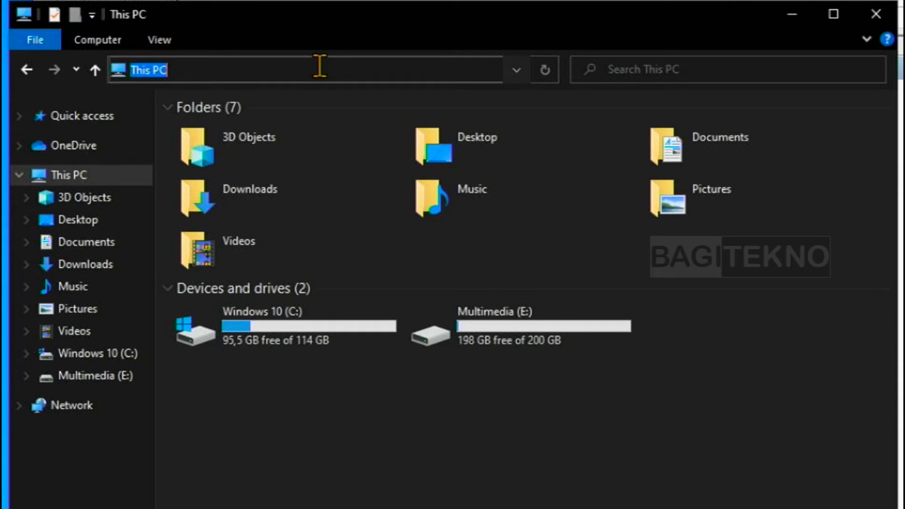
type("D:")
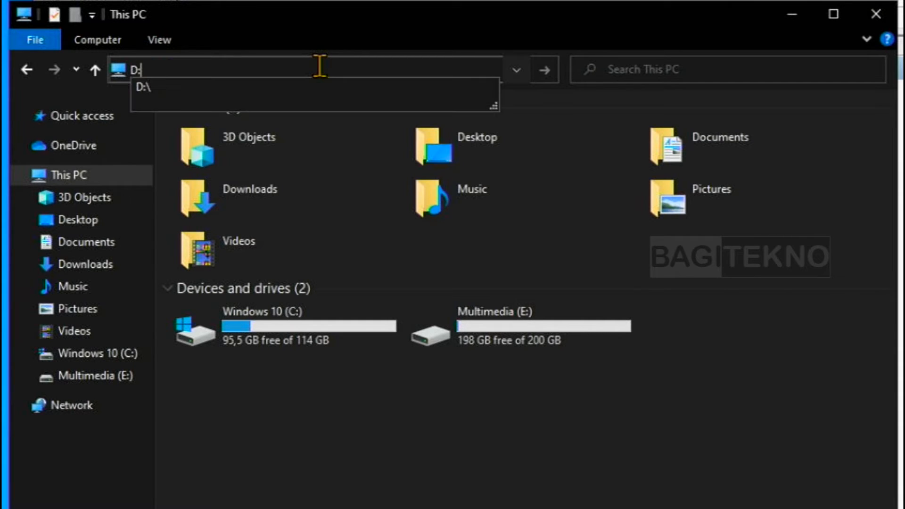
key("Return")
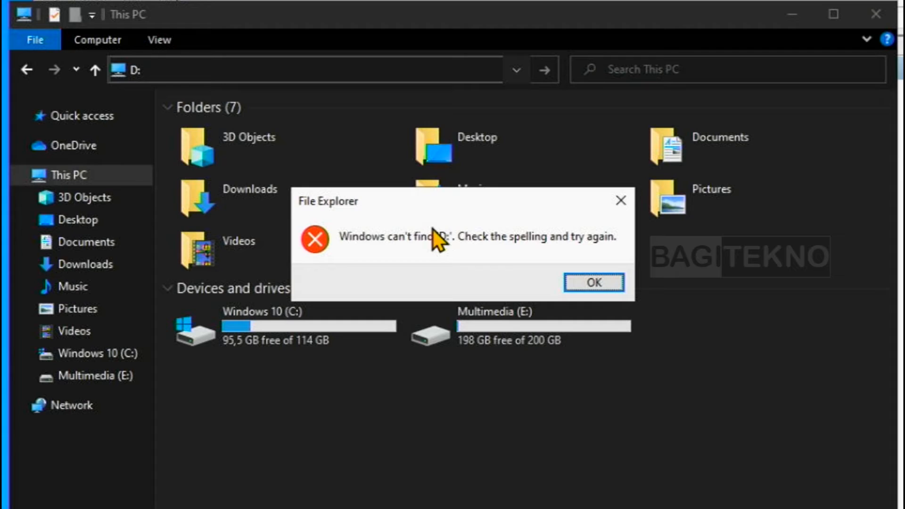
left_click(590, 283)
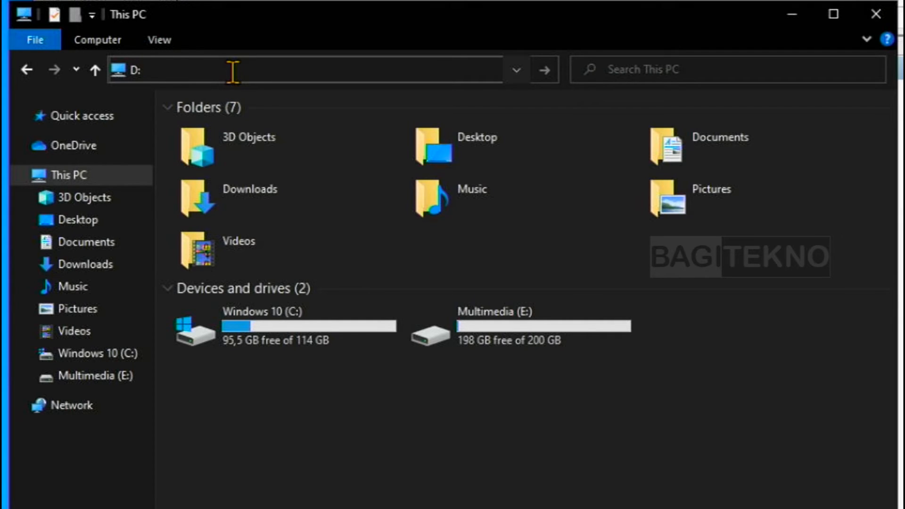
- Open the Multimedia drive by entering the path E: in File Explorer, and return to This PC
key("BackSpace")
key("BackSpace")
type("E")
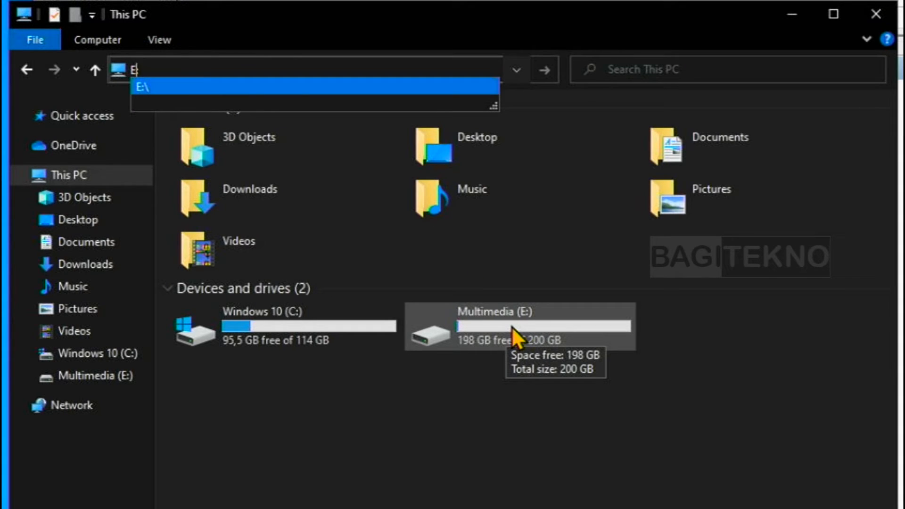
type(":")
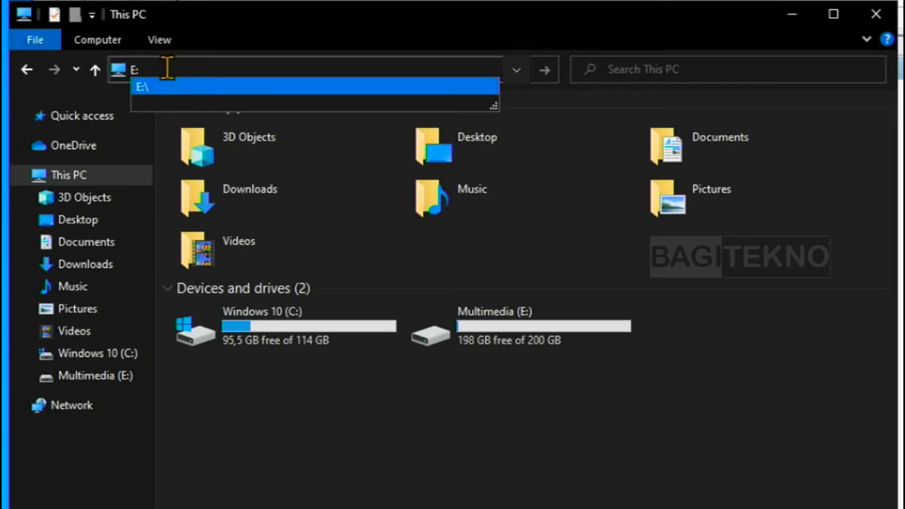
key("Return")
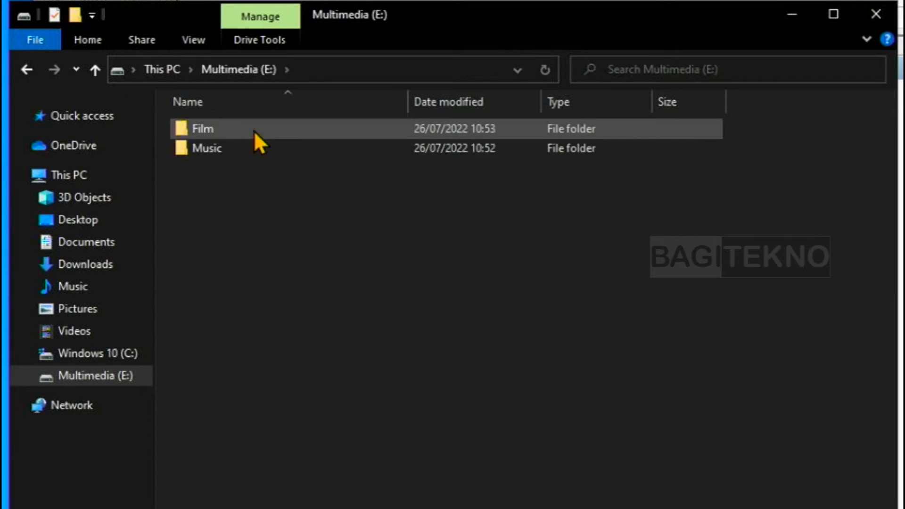
left_click(75, 176)
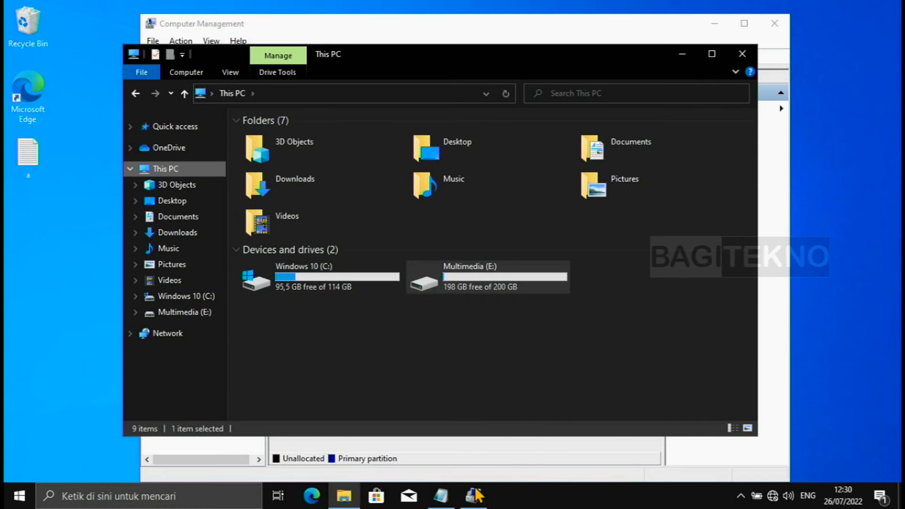
- Switch back to Computer Management and assign the drive letter D to the Data partition
left_click(477, 492)
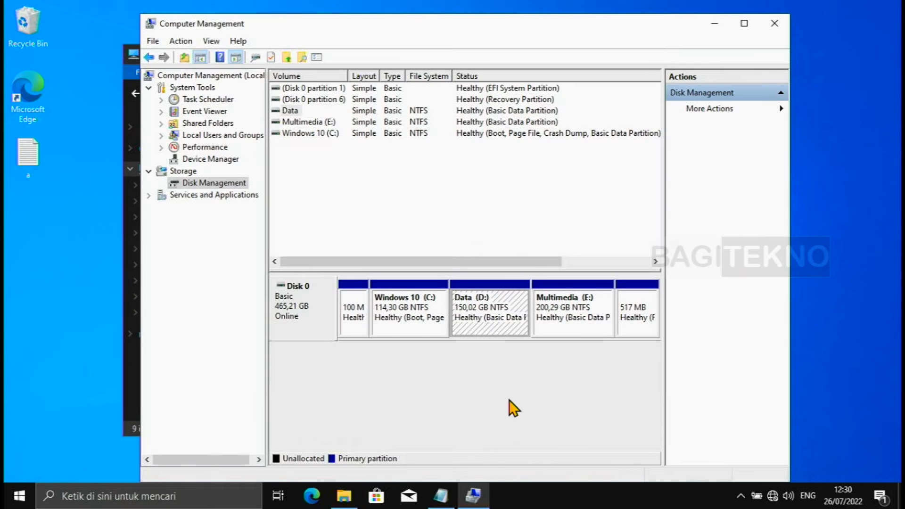
left_click(488, 317)
right_click(491, 303)
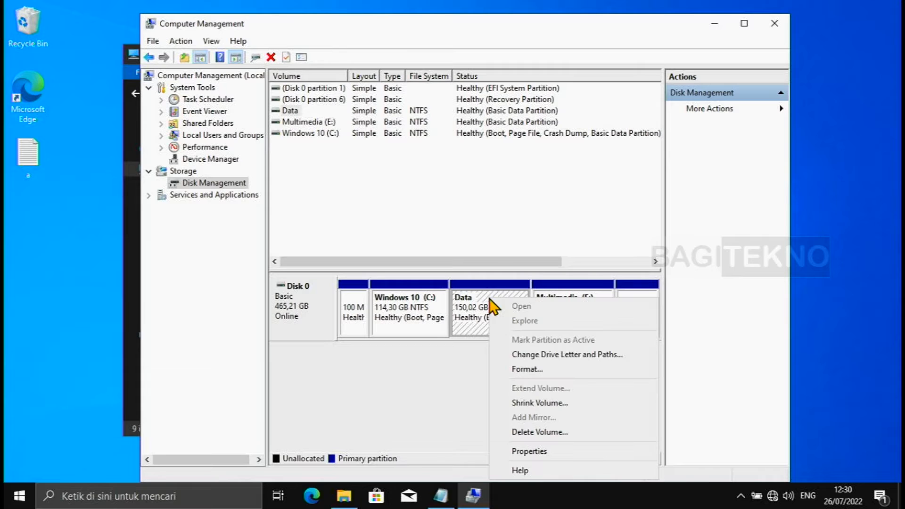
left_click(530, 357)
left_click(370, 295)
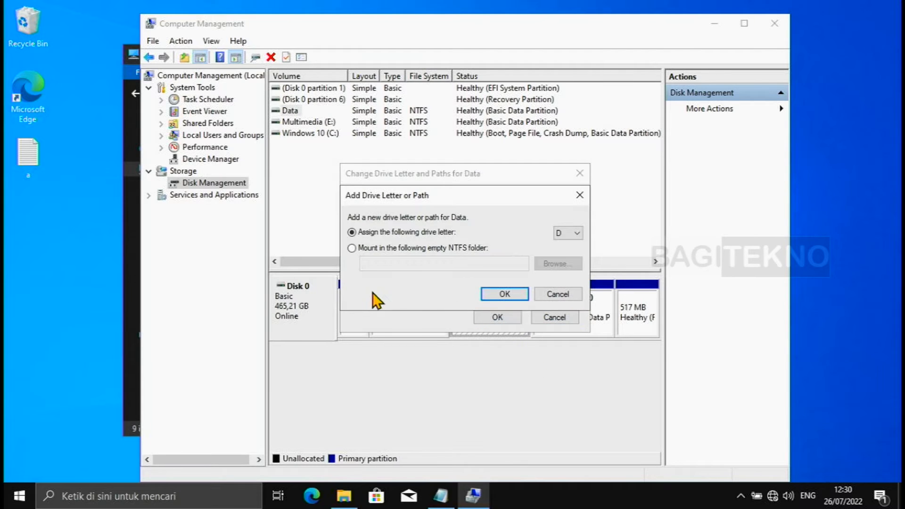
left_click(507, 293)
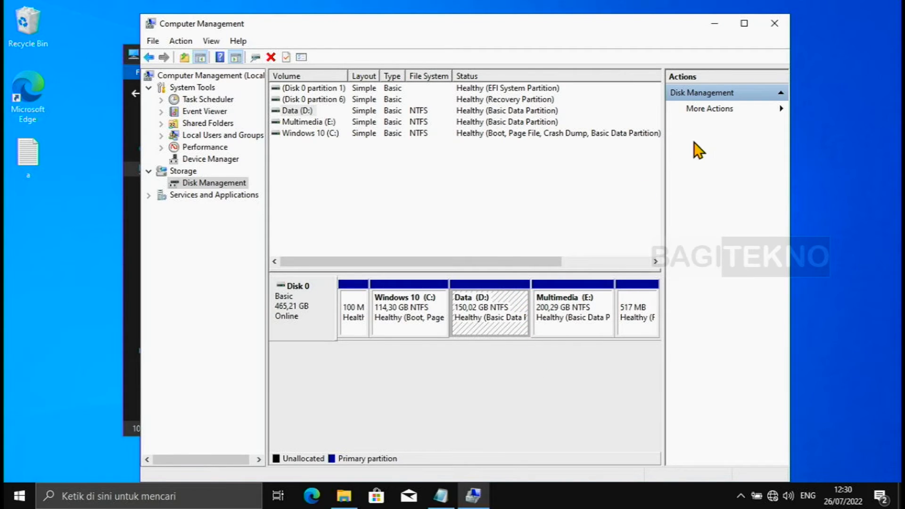
- Close Computer Management and check the Data (D:) drive in This PC
left_click(776, 23)
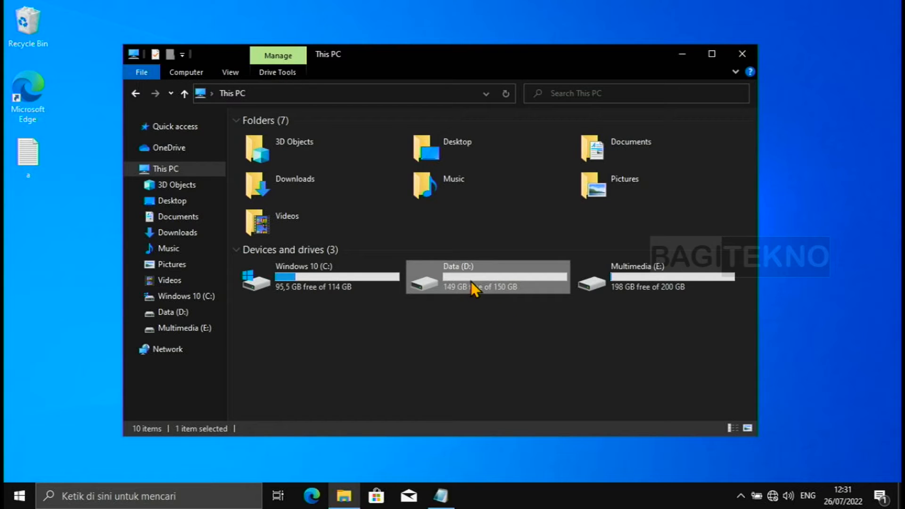
left_click(483, 283)
left_click(353, 343)
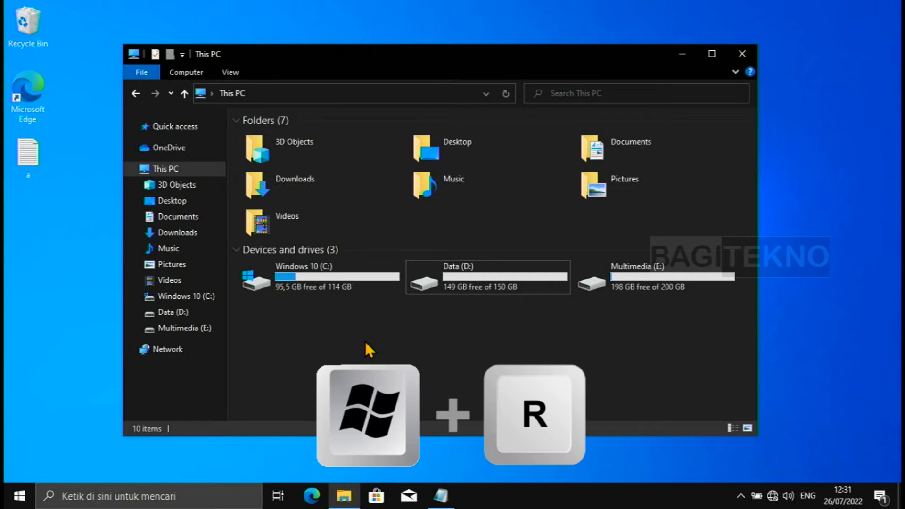
- Open the Local Group Policy Editor by running gpedit.msc, and move its window clear of the desktop icons
key("super+r")
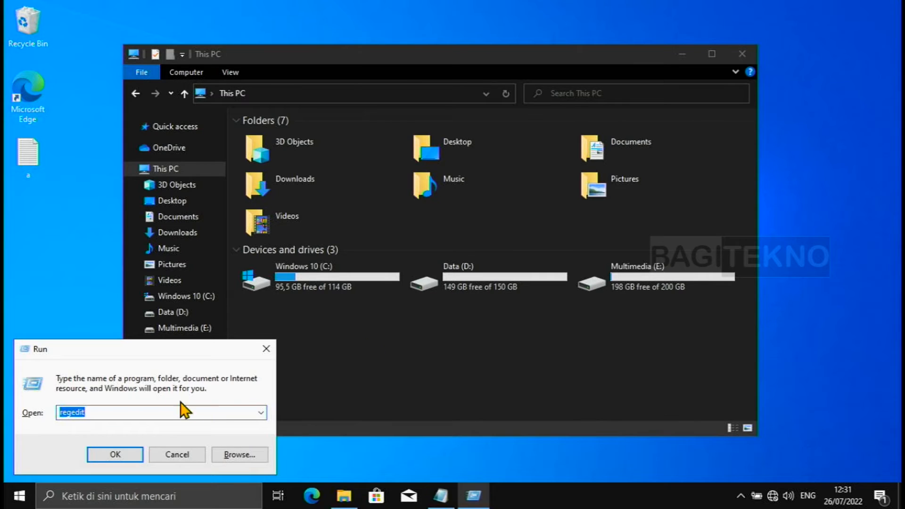
left_click_drag(74, 358, 413, 192)
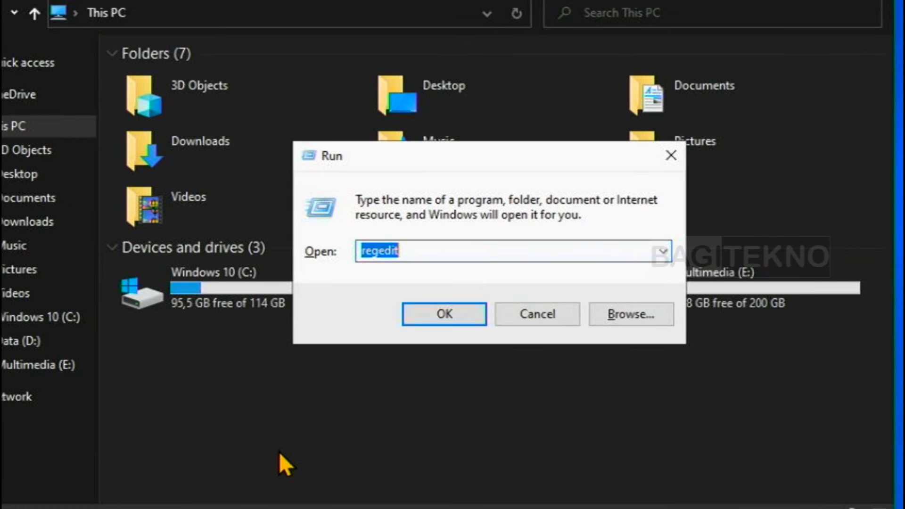
type("g")
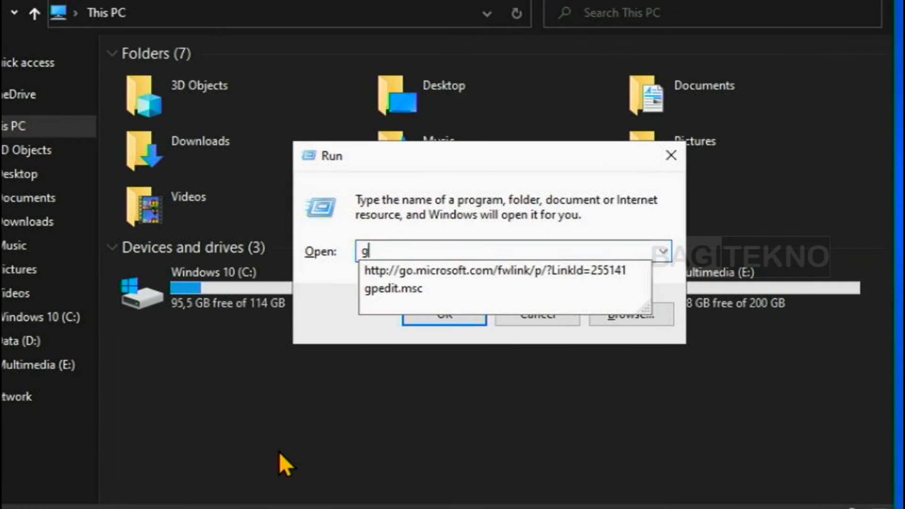
type("pedit.m")
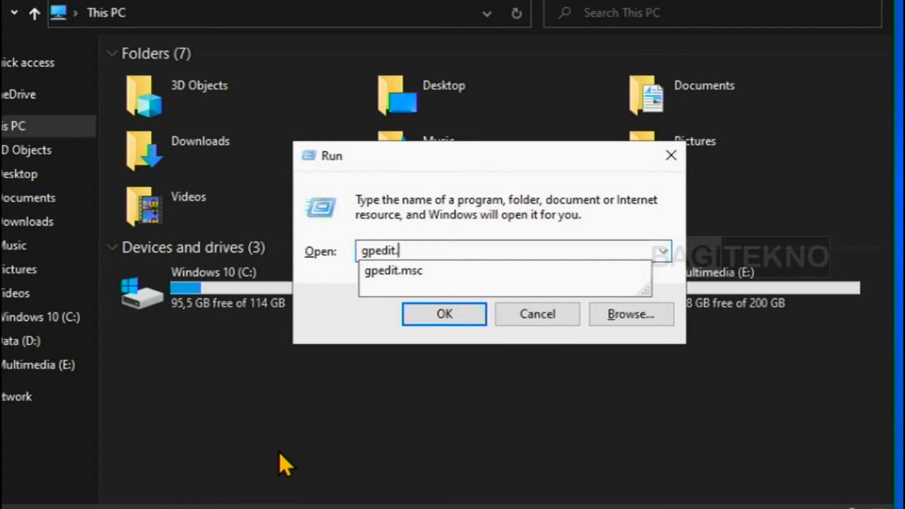
type("sc")
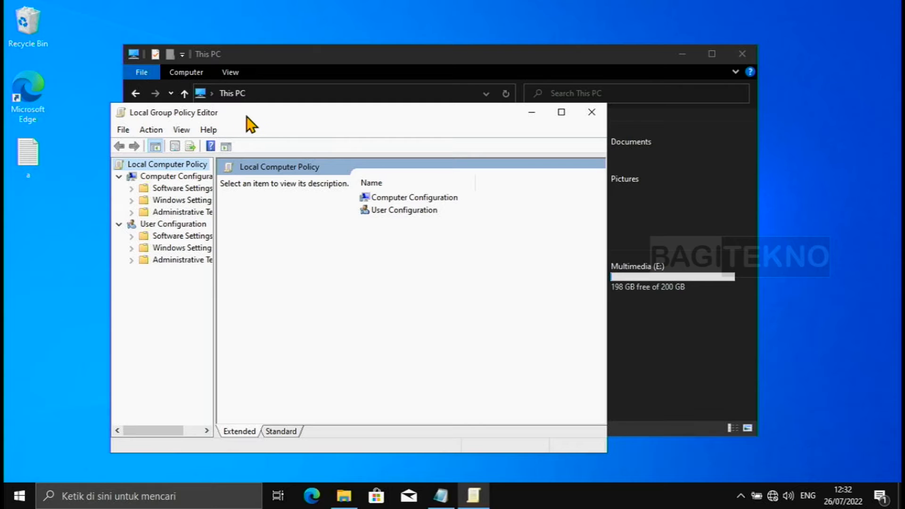
left_click_drag(261, 118, 435, 94)
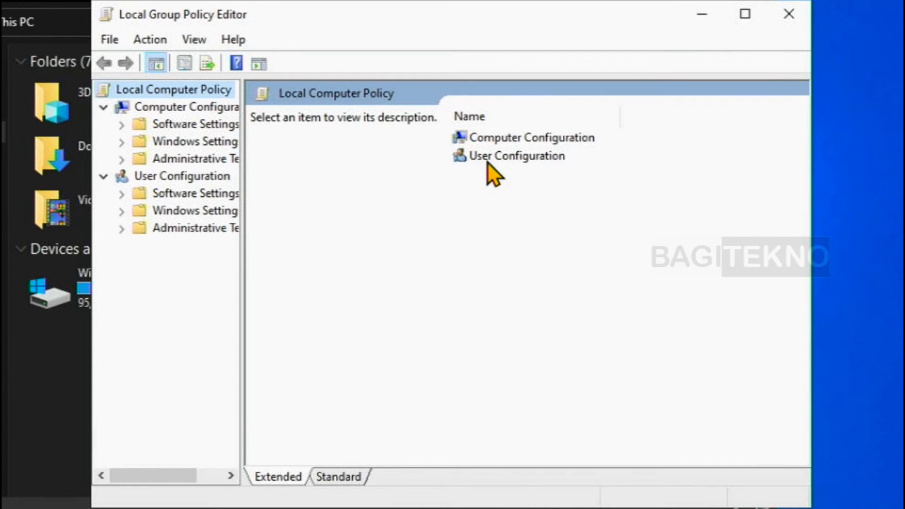
- Open the File Explorer policy folder under User Configuration, Administrative Templates, Windows Components
left_click(495, 156)
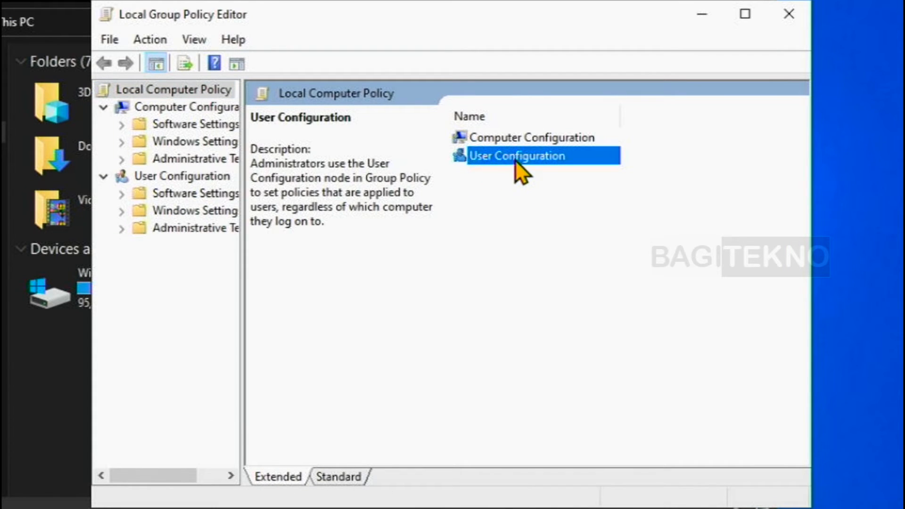
double_click(566, 161)
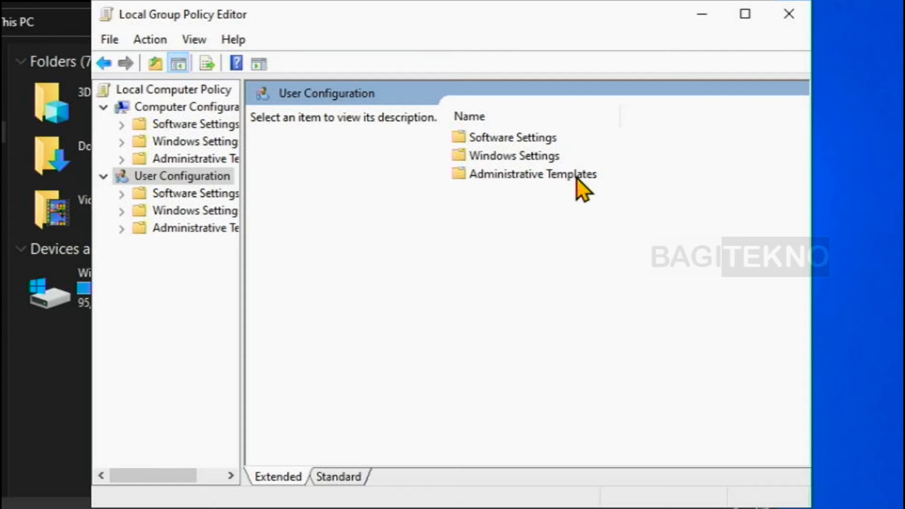
left_click(485, 179)
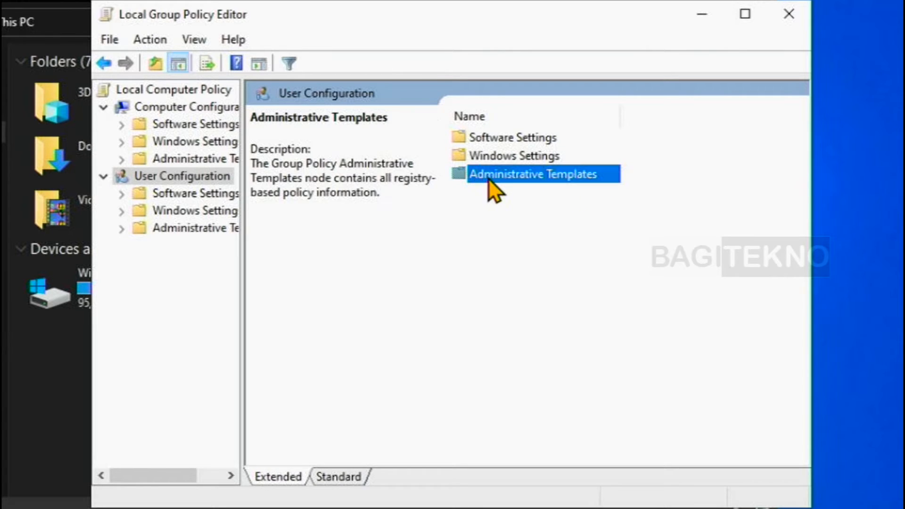
double_click(605, 172)
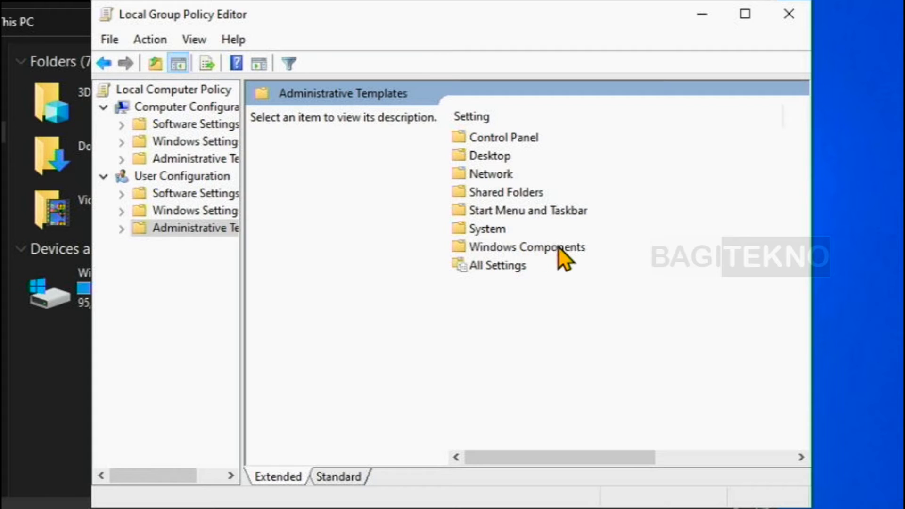
left_click(575, 248)
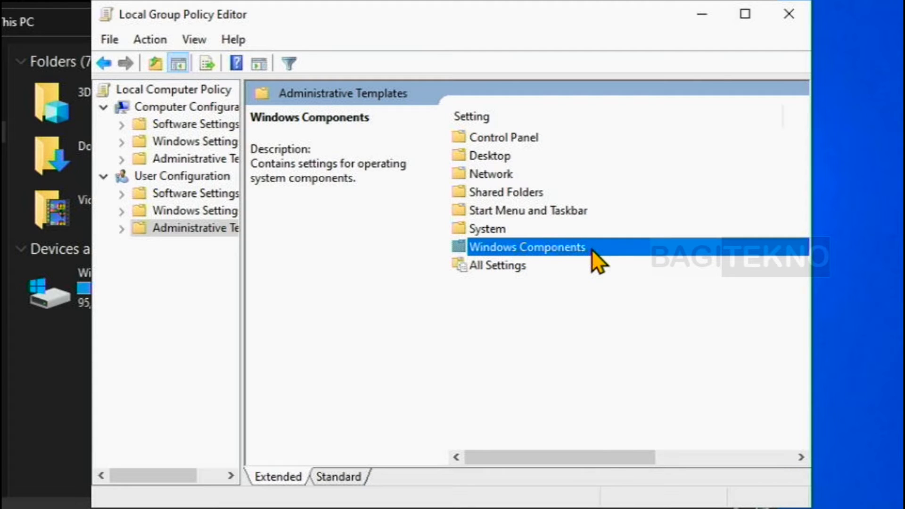
double_click(593, 251)
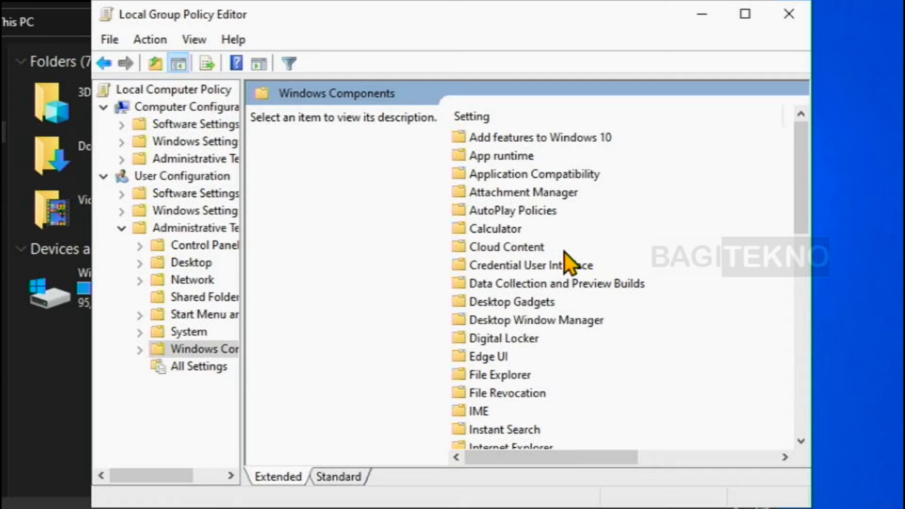
left_click(507, 378)
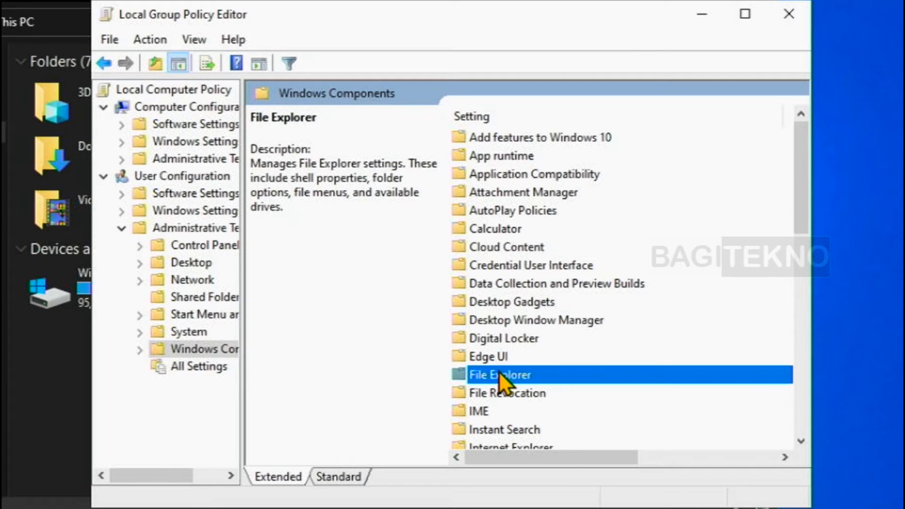
double_click(542, 378)
- Retrace the path to the File Explorer policy folder through Administrative Templates and Windows Components under User Configuration
left_click_drag(236, 270, 245, 158)
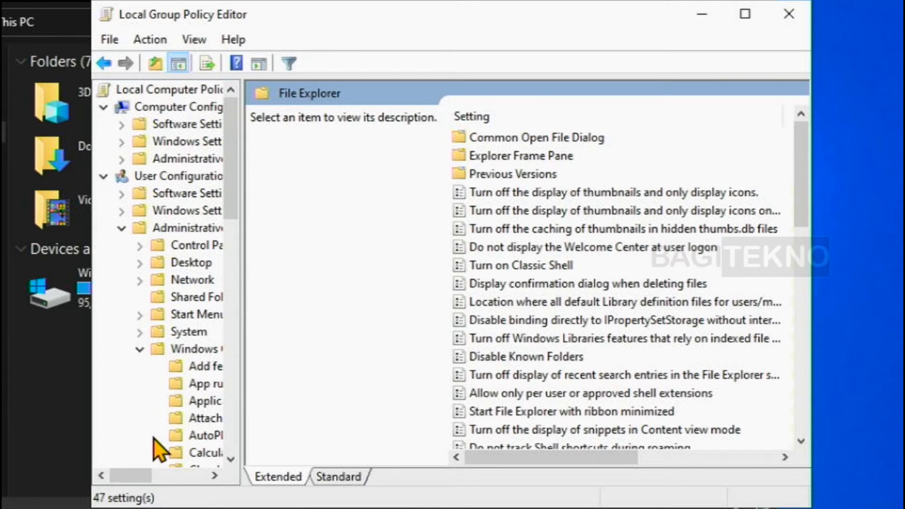
left_click(188, 231)
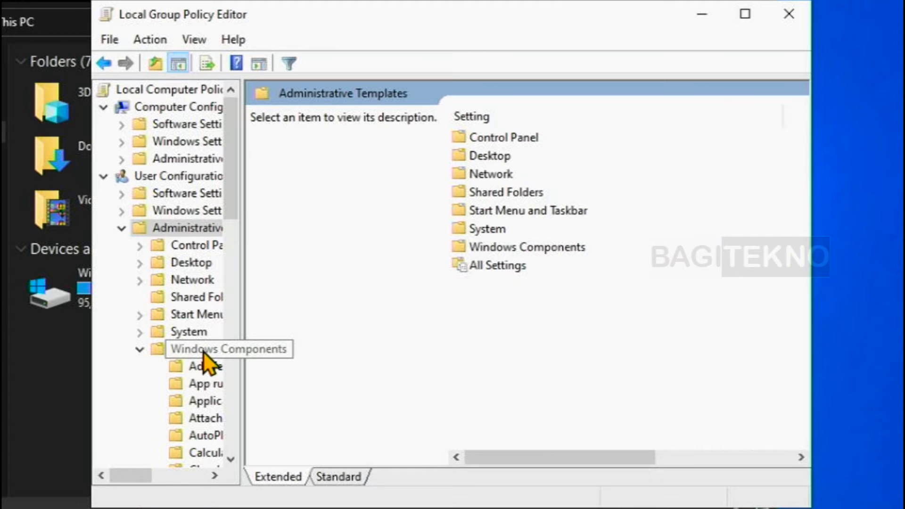
left_click(204, 352)
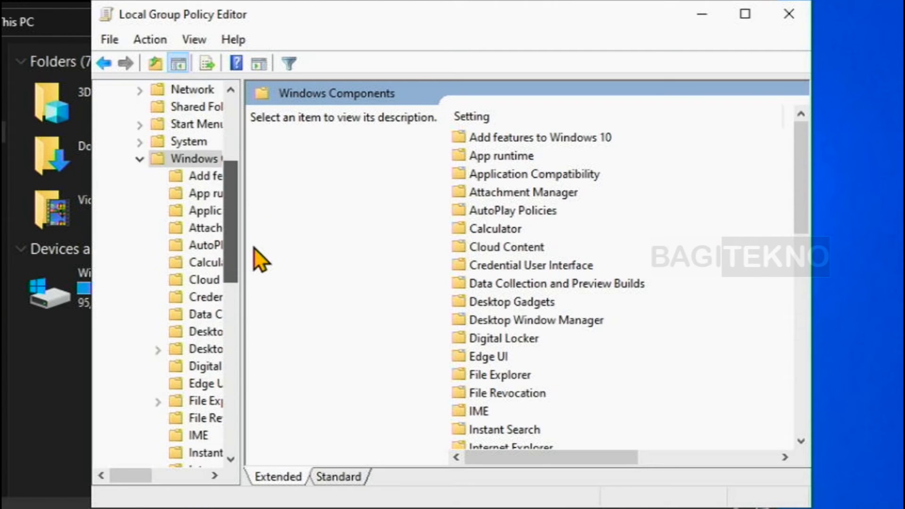
left_click_drag(145, 482, 159, 482)
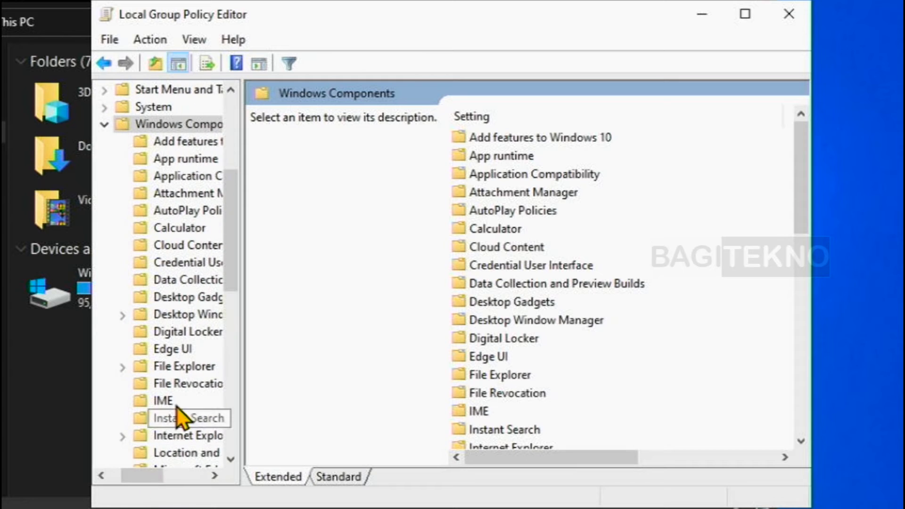
left_click(172, 370)
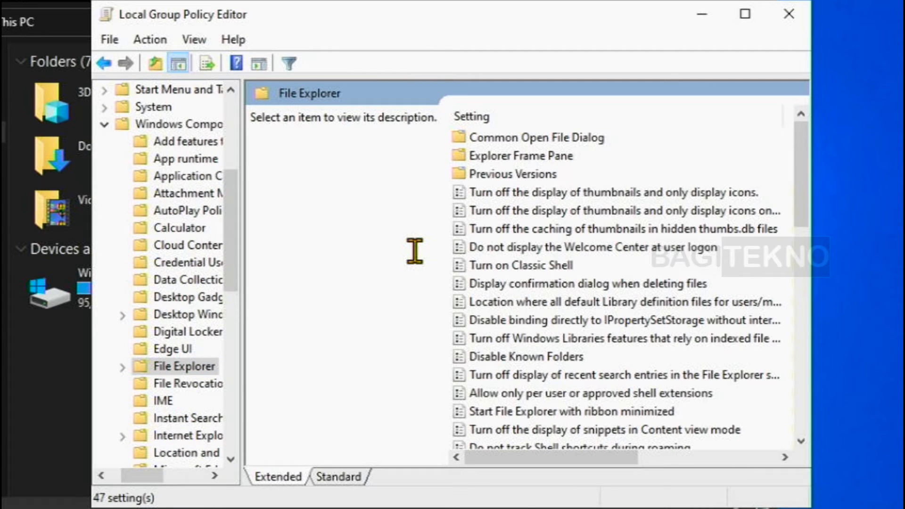
- Open the policy "Hide these specified drives in My Computer" for editing, and move its window away from the desktop icons
scroll(587, 236, "down", 4)
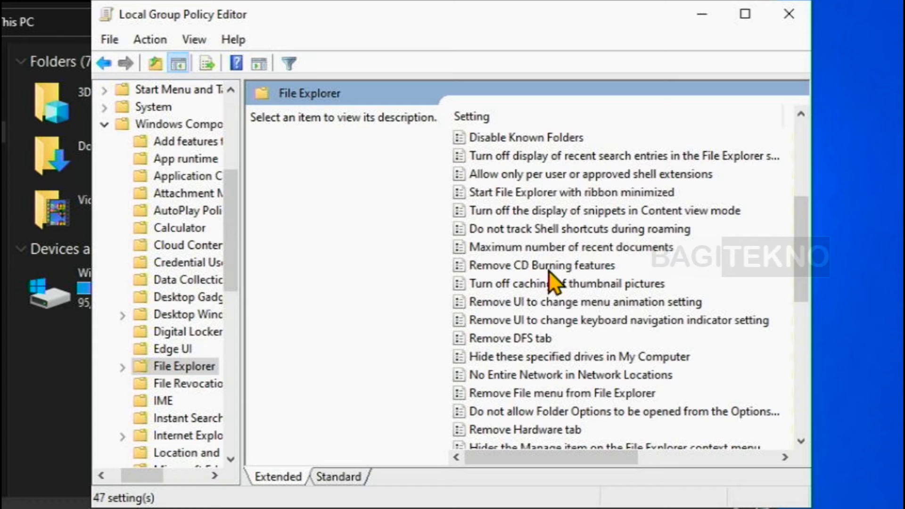
left_click(490, 358)
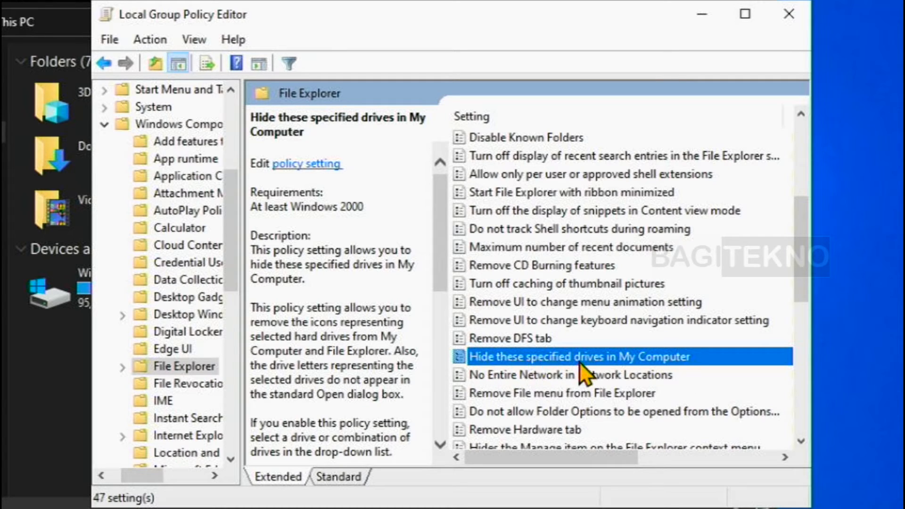
right_click(477, 358)
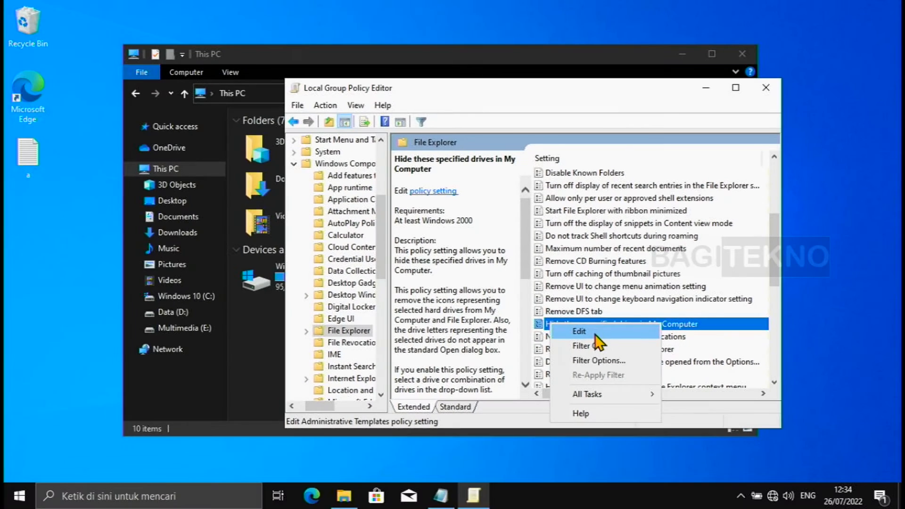
left_click(542, 373)
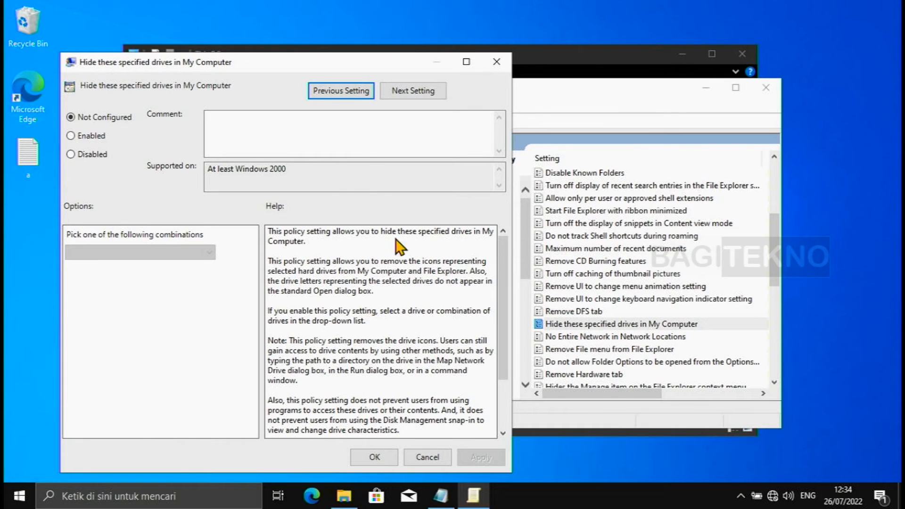
left_click_drag(320, 68, 503, 52)
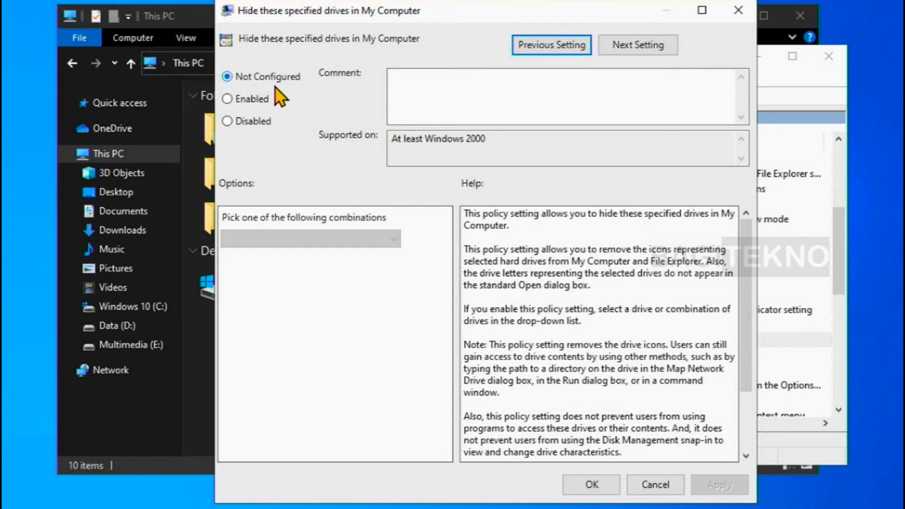
- Enable the policy with the combination "Restrict C drive only" and apply it
left_click(229, 98)
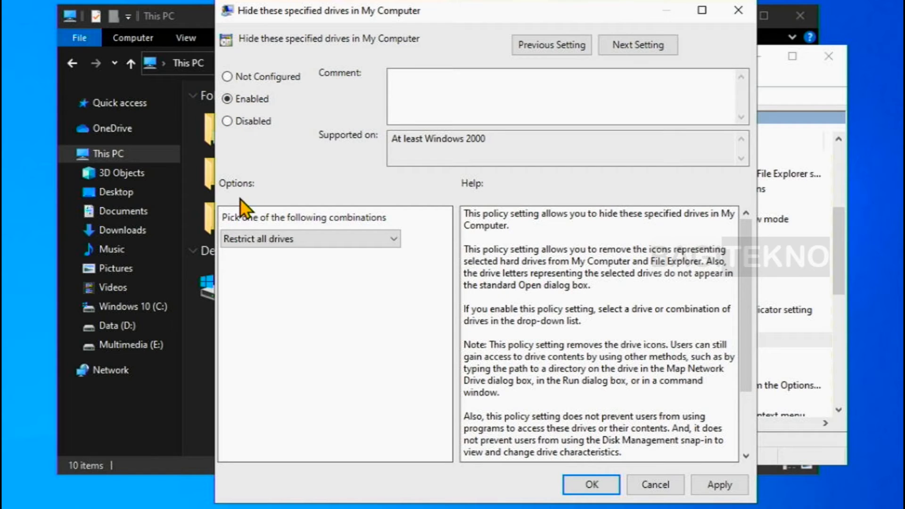
left_click(394, 239)
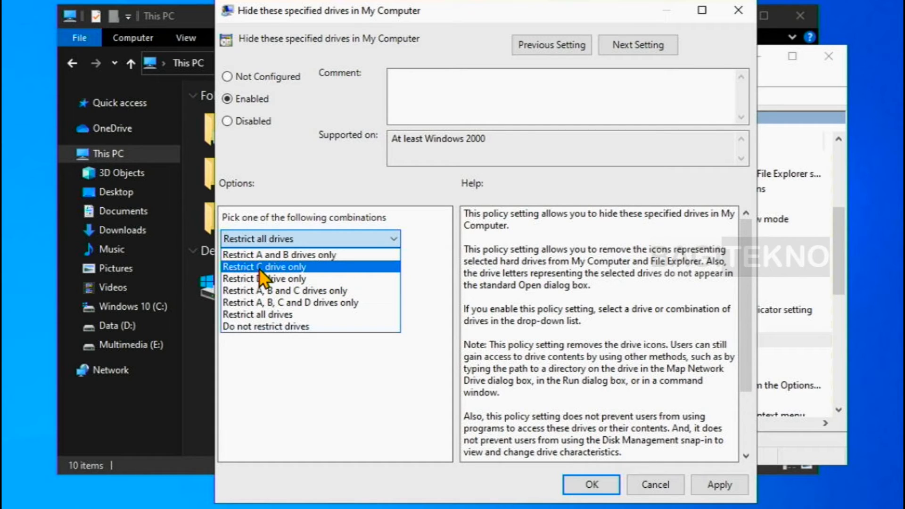
left_click(319, 273)
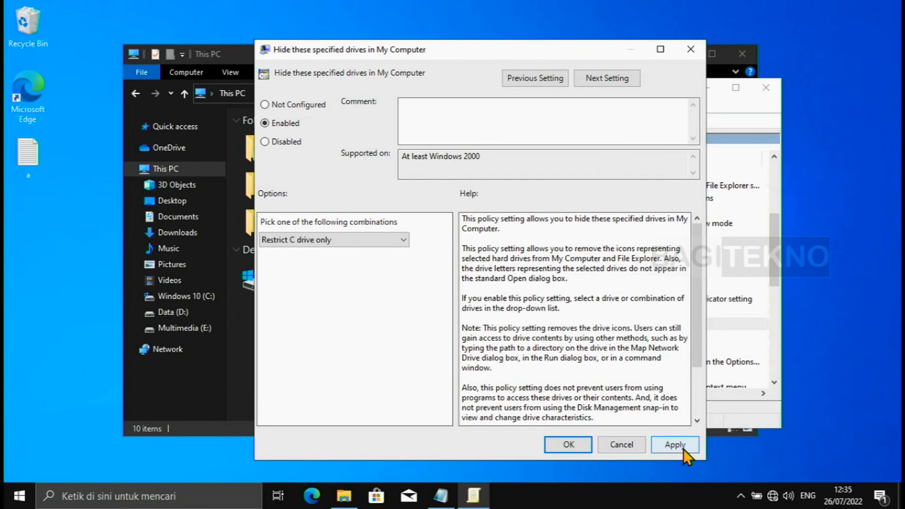
left_click(729, 490)
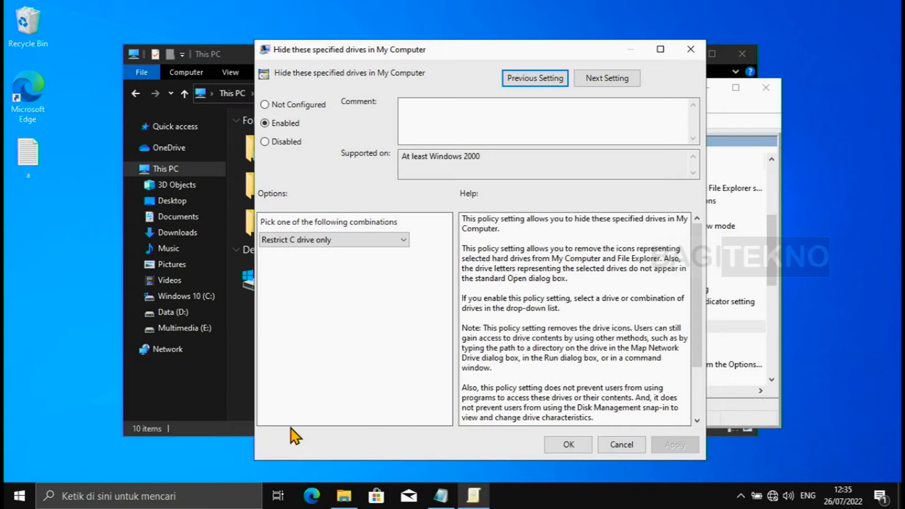
- Refresh This PC to check the listed drives, and test direct access to C: by its path before returning to This PC
left_click(234, 406)
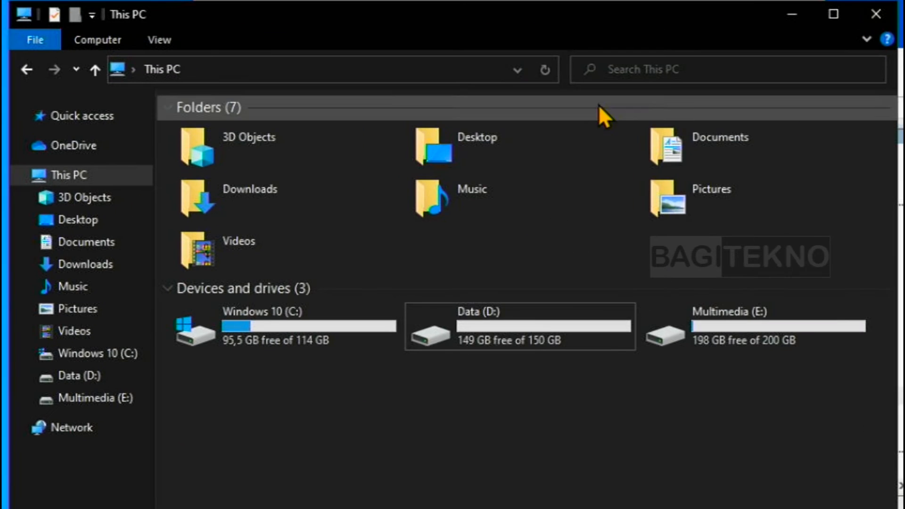
left_click(545, 71)
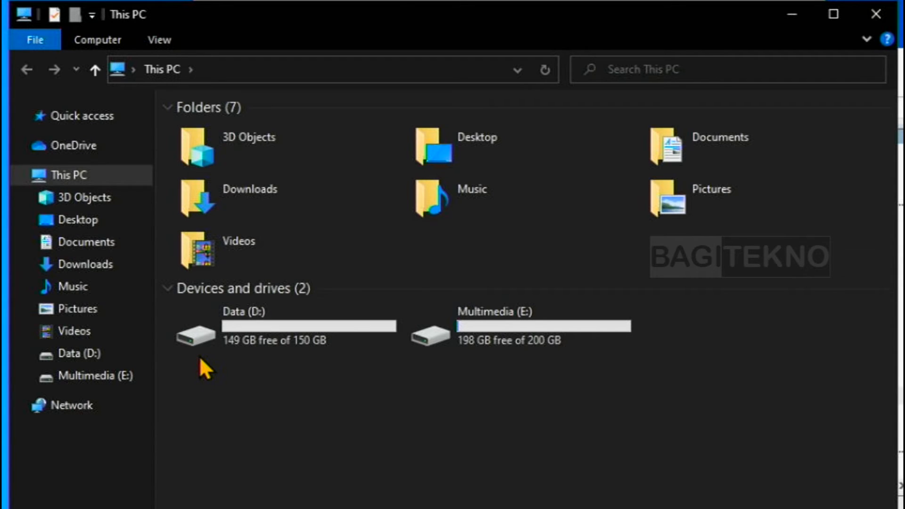
left_click(324, 66)
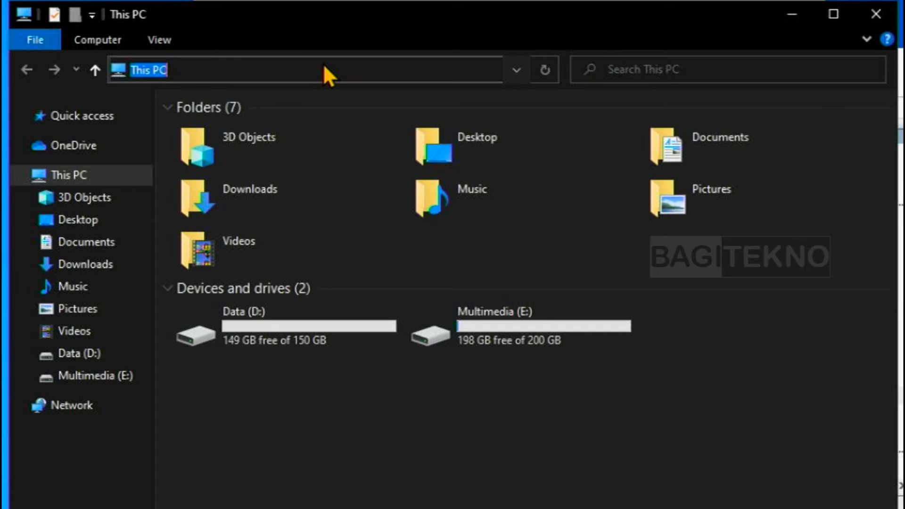
type("C:")
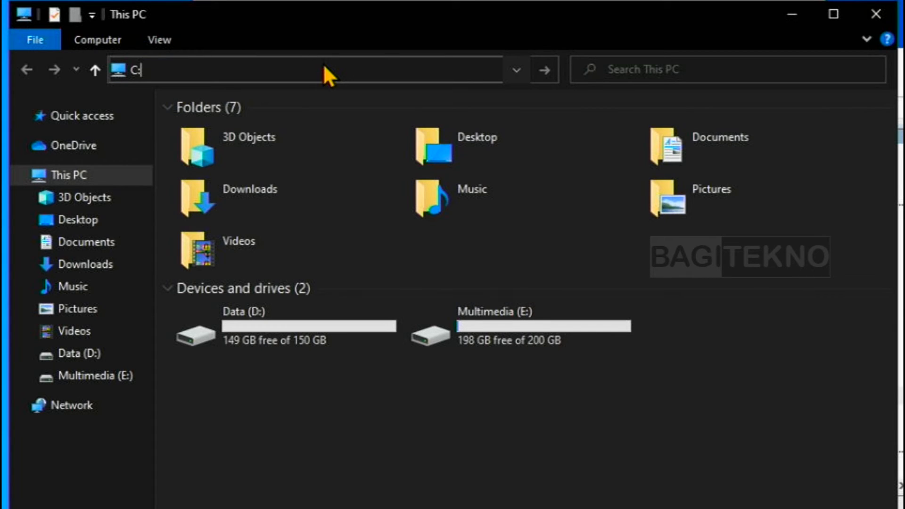
key("Return")
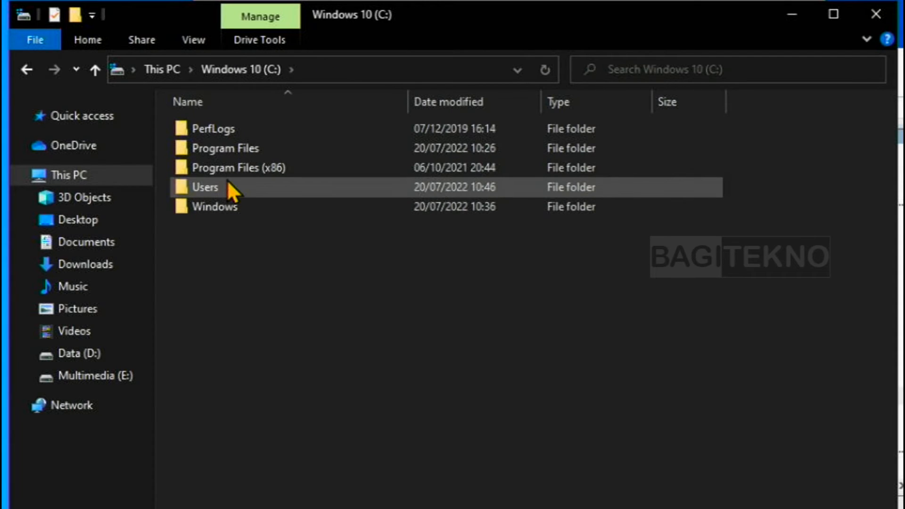
left_click(82, 175)
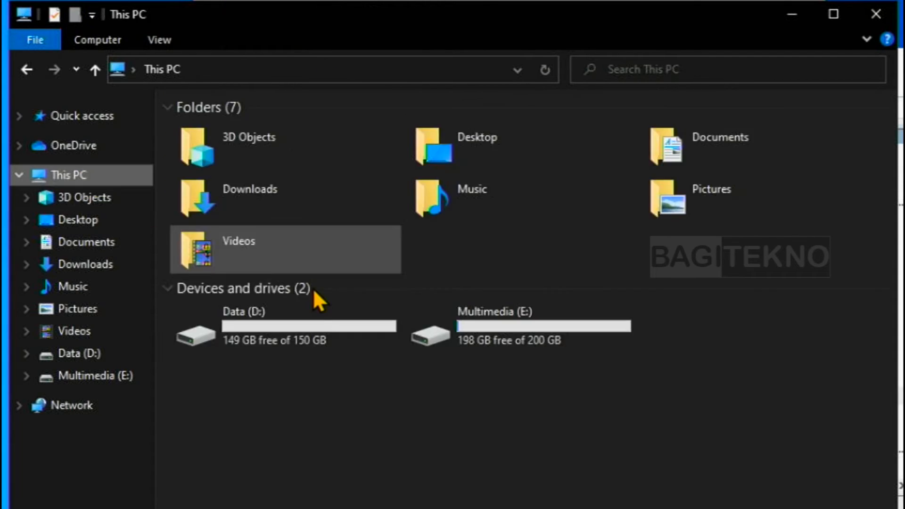
left_click(291, 334)
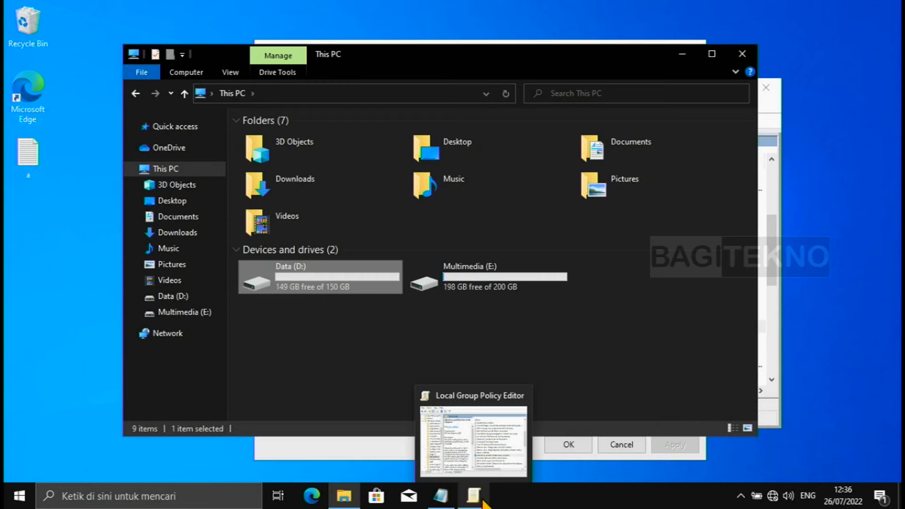
- Switch back to the policy window, change the combination to "Restrict D drive only" and apply it
left_click(475, 497)
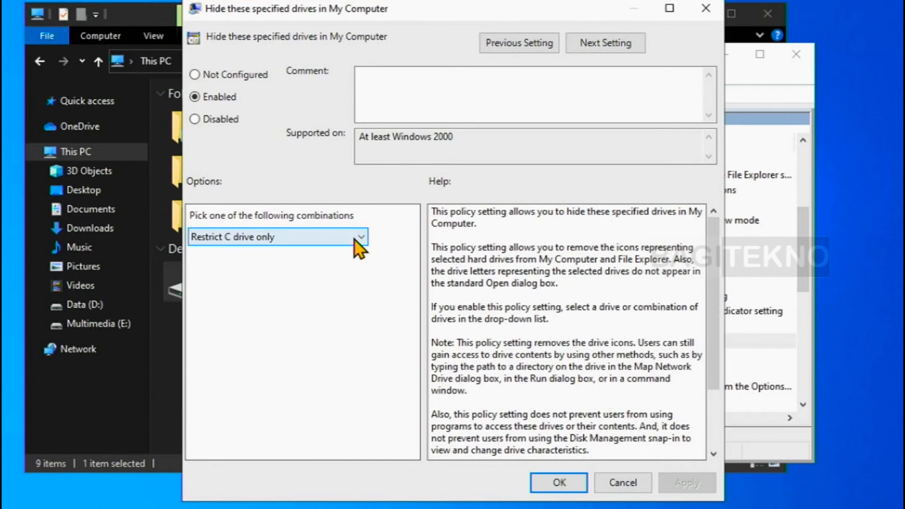
left_click(356, 238)
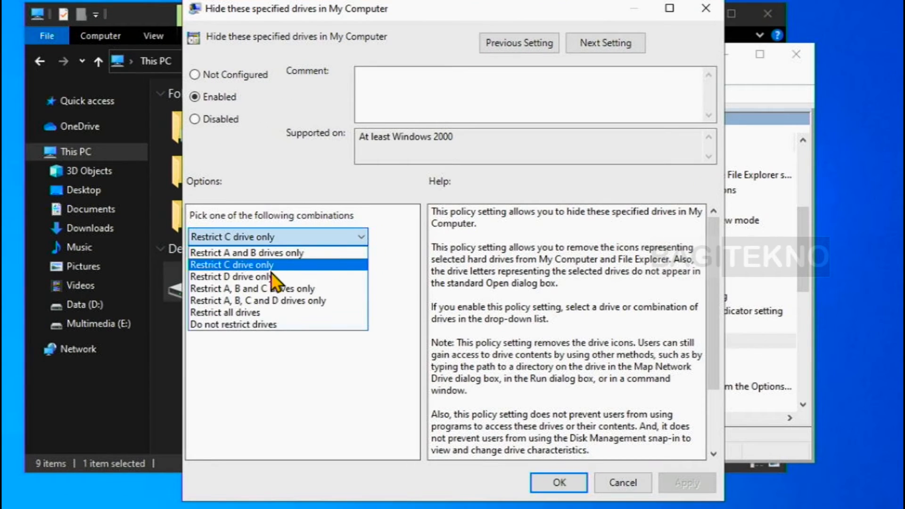
left_click(226, 279)
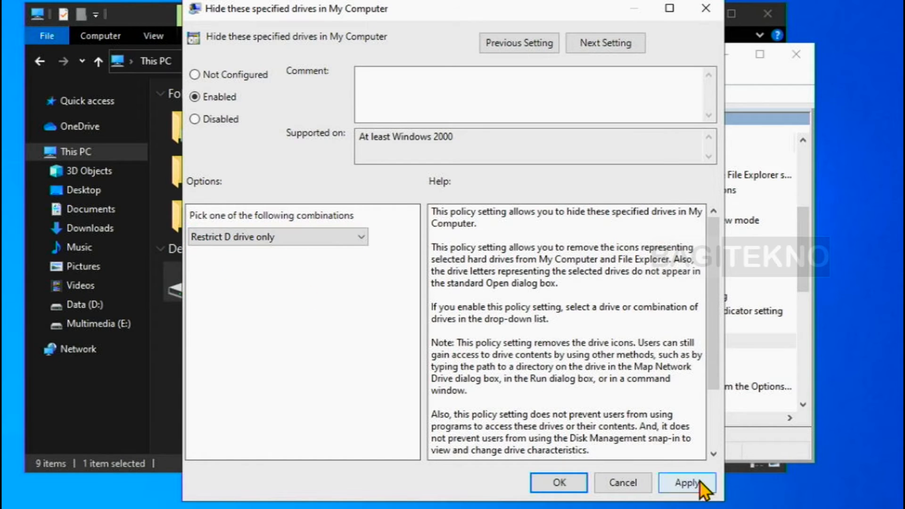
left_click(688, 482)
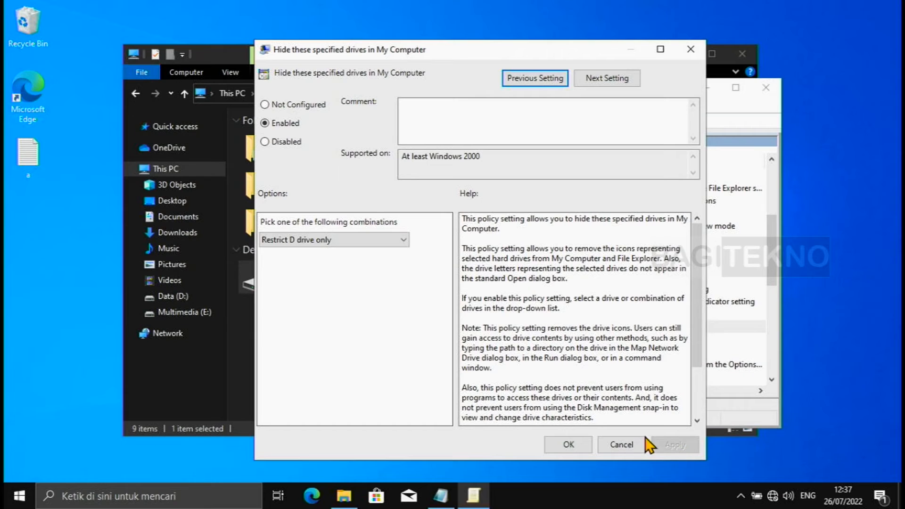
- Refresh This PC to check the listed drives, and test direct access to D: by its path
left_click(199, 375)
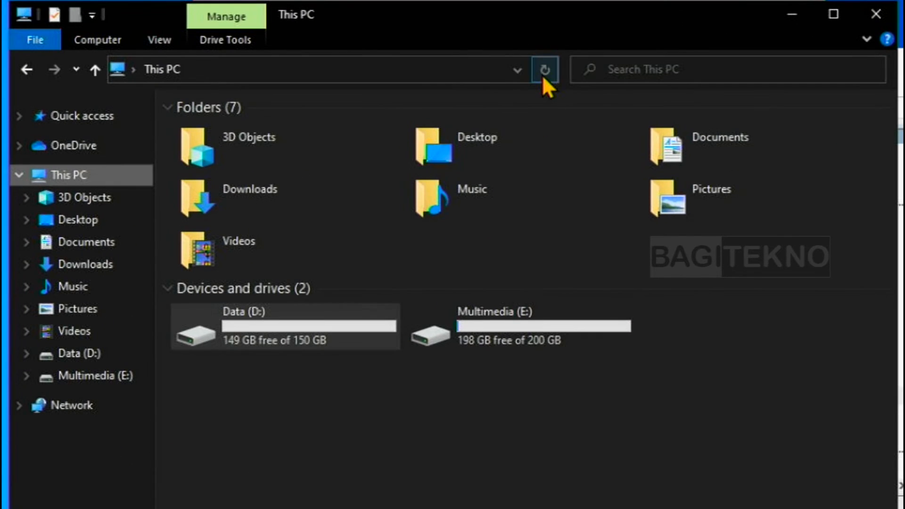
left_click(506, 94)
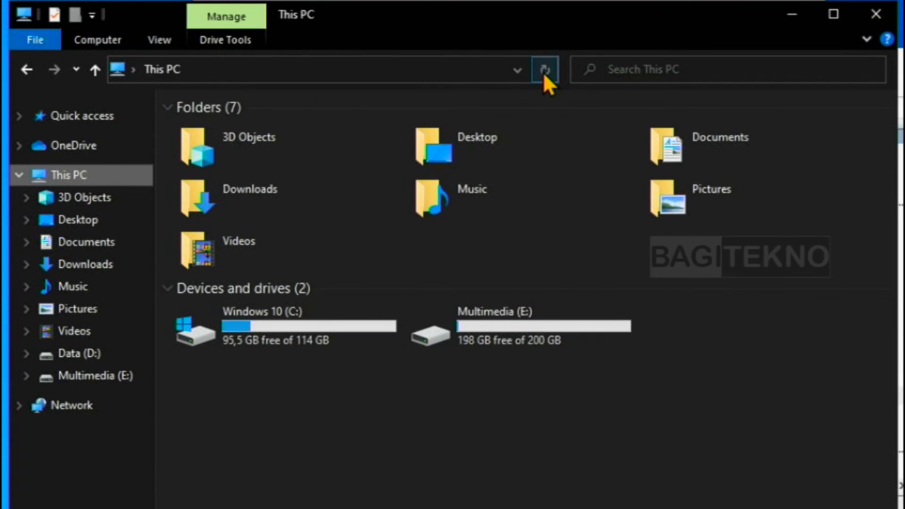
left_click(293, 335)
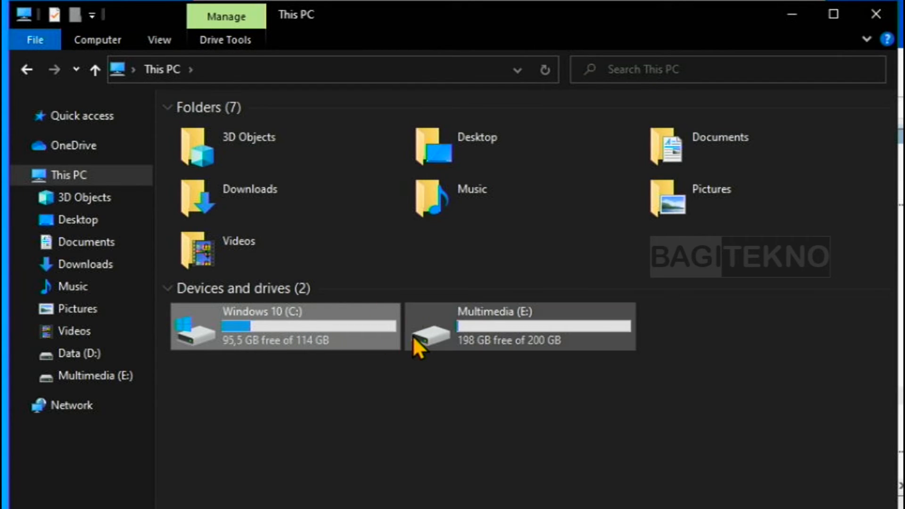
left_click(363, 71)
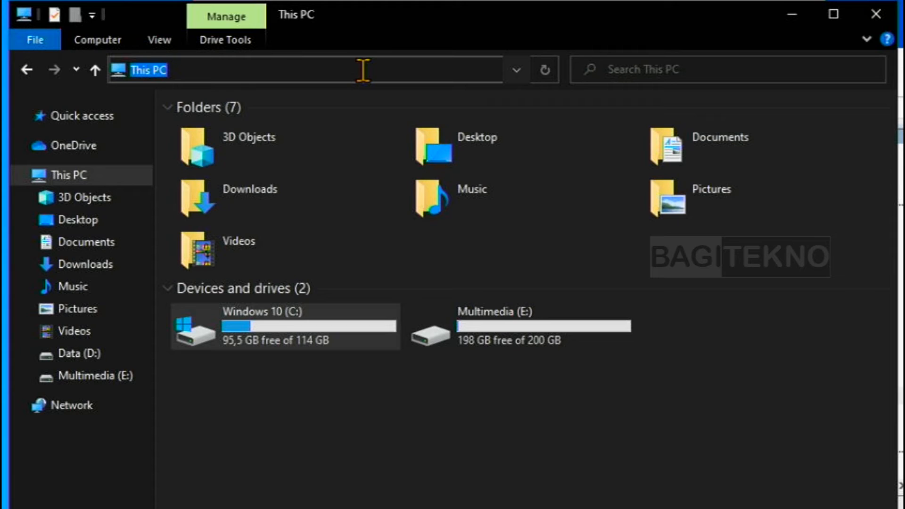
type("D:")
key("Return")
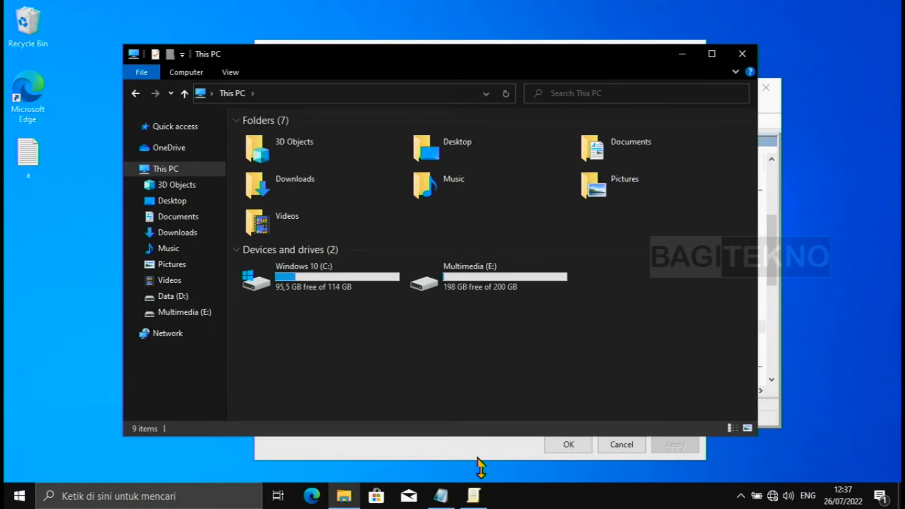
- Set the policy's combination to "Restrict A, B, C and D drives only", apply it, and refresh This PC to check the drives
left_click(474, 495)
left_click(403, 240)
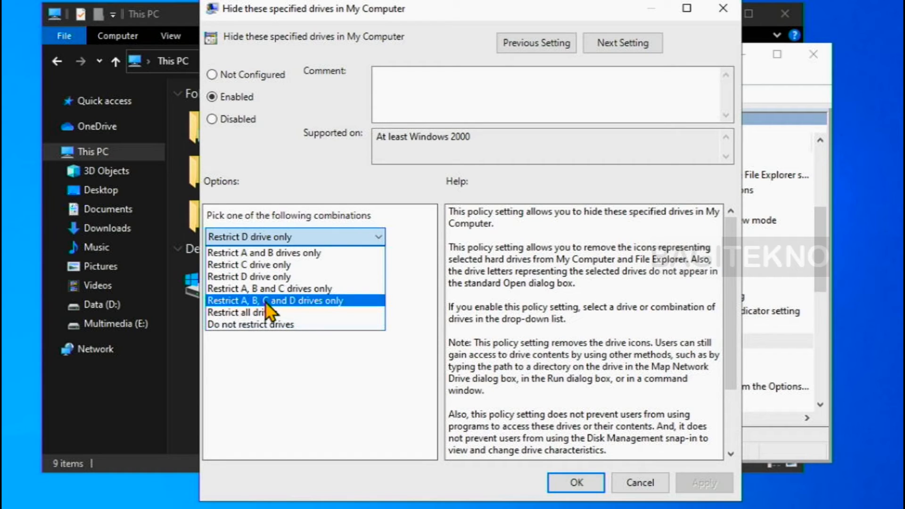
left_click(300, 305)
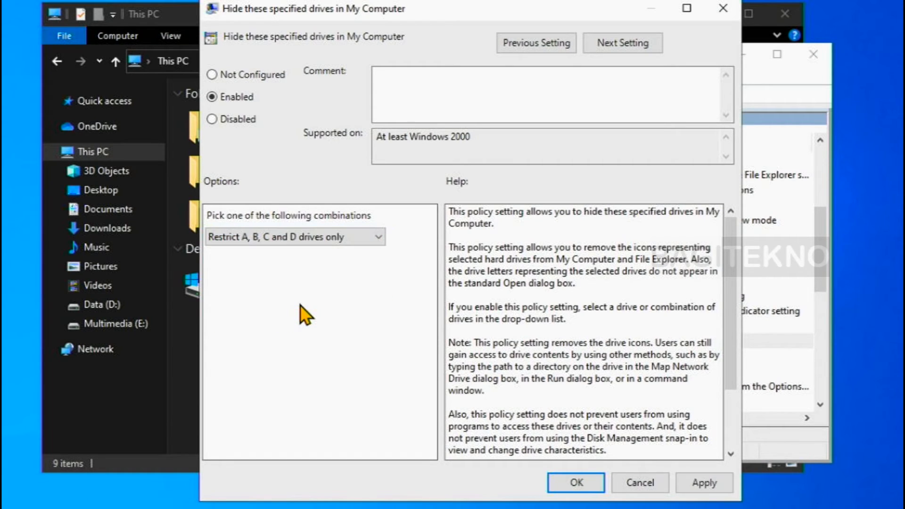
left_click(703, 488)
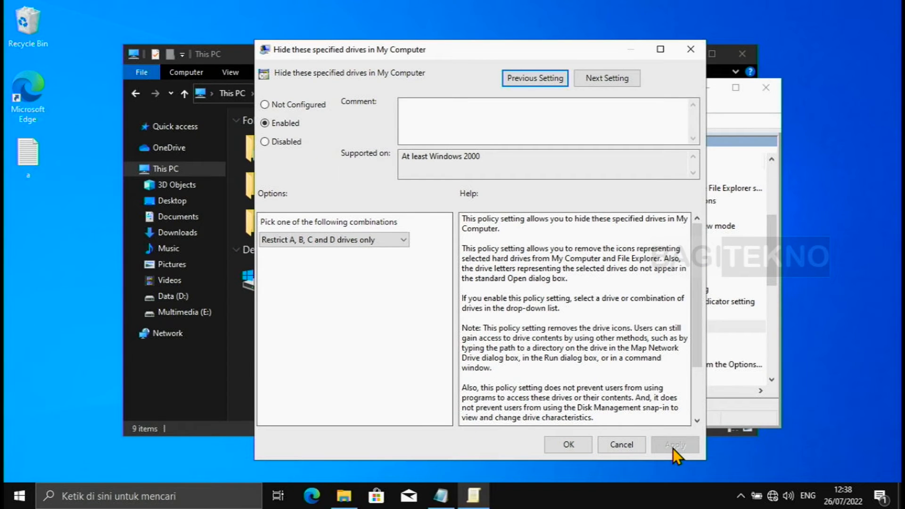
left_click(242, 337)
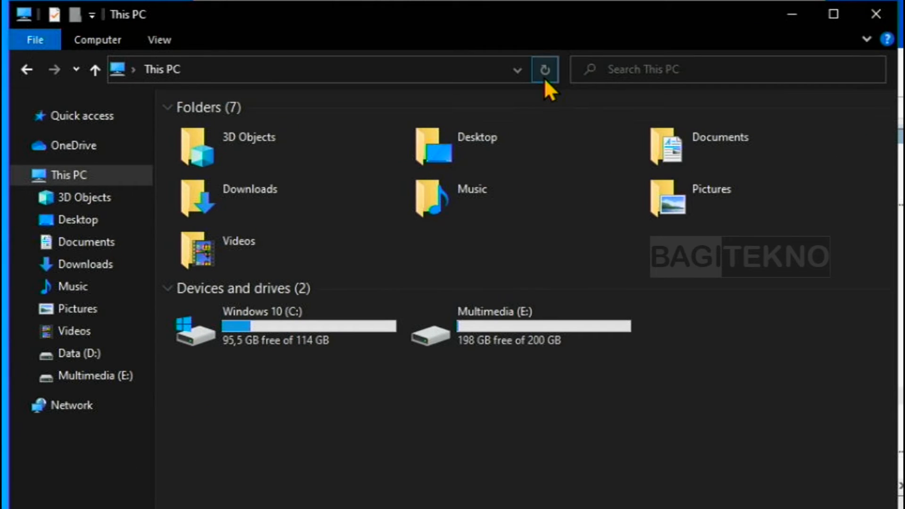
left_click(546, 78)
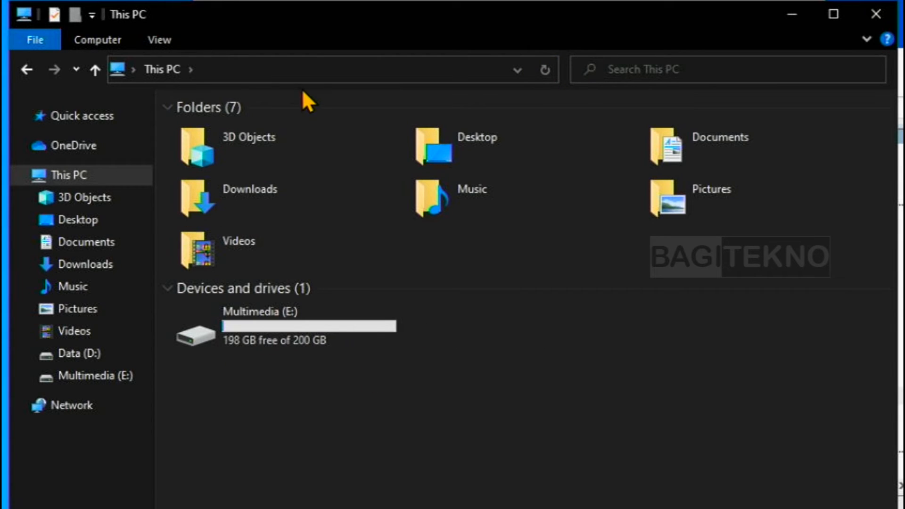
- Test direct access to the C: drive and to the D: drive by entering each path from This PC
left_click(317, 68)
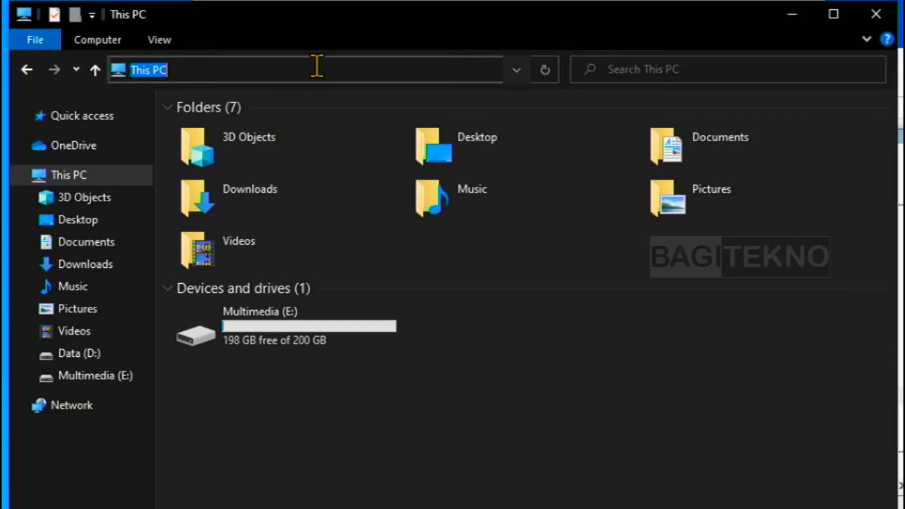
type("C:")
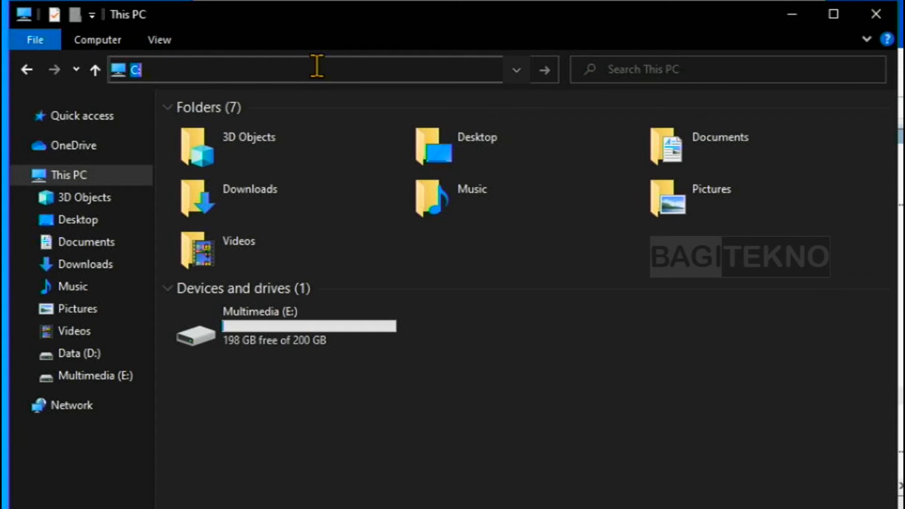
key("Return")
left_click(317, 69)
type("D:")
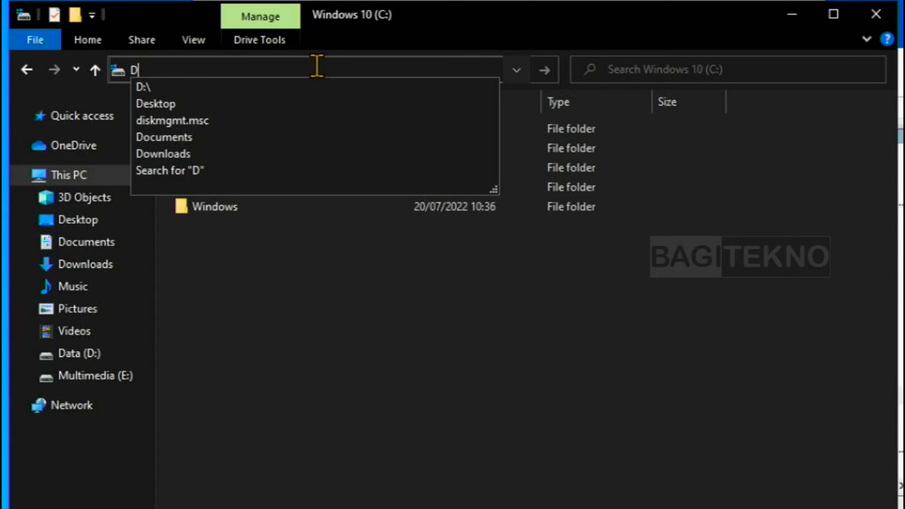
key("Return")
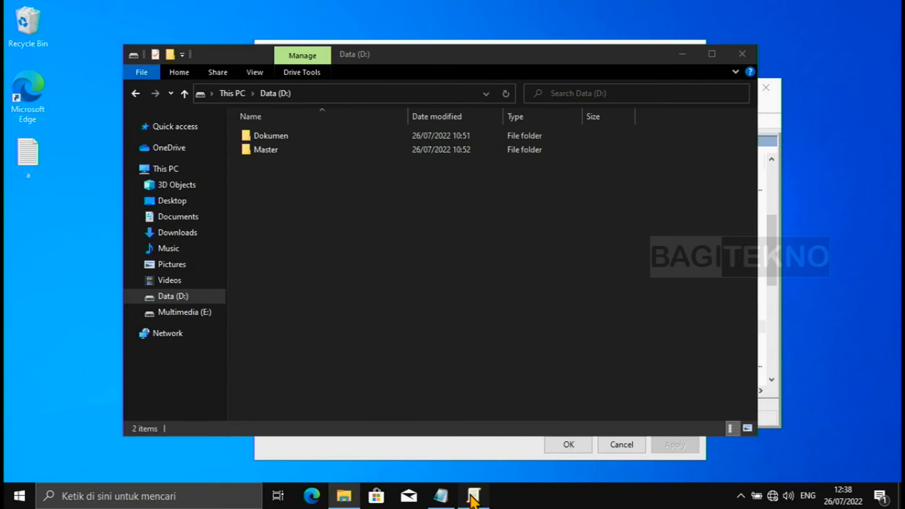
- Switch to the policy window, review the available drive combinations, and return to the D: folder window
left_click(473, 494)
left_click(404, 241)
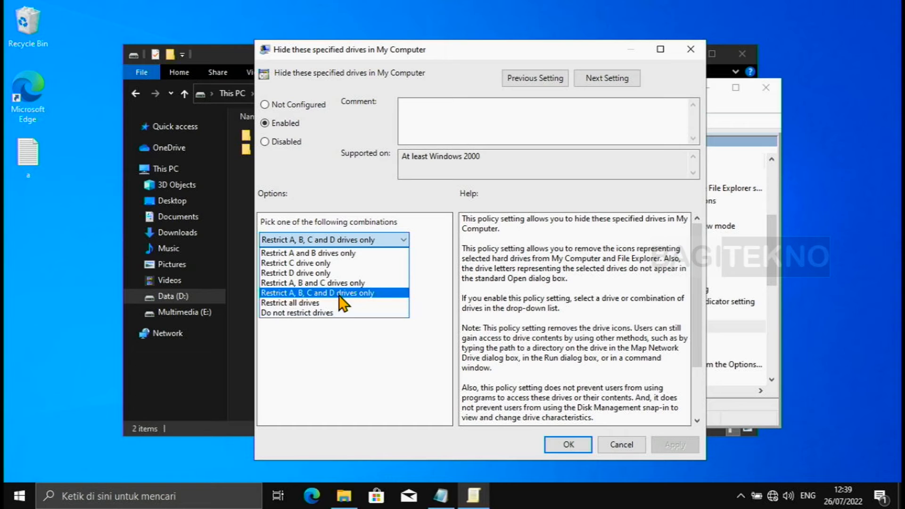
left_click(246, 286)
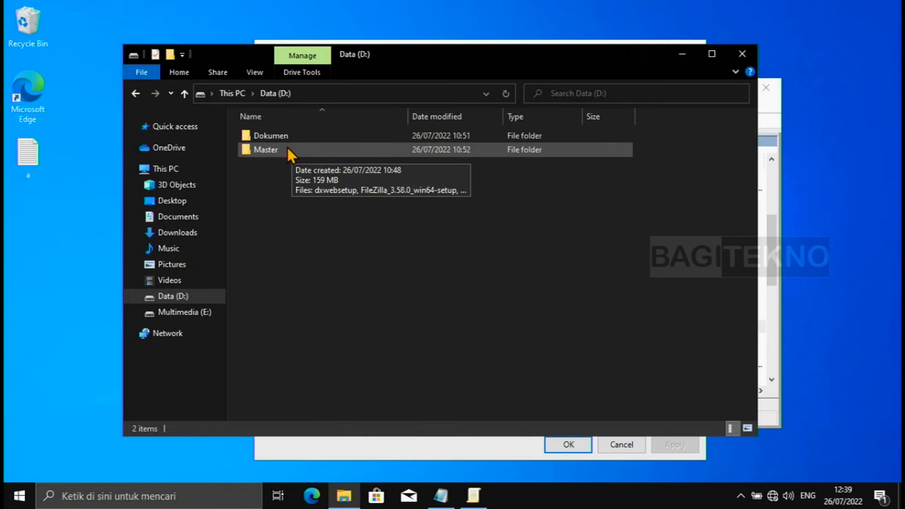
- Set the "Hide these specified drives in My Computer" policy to Not Configured, apply it, and close the Local Group Policy Editor
left_click(482, 502)
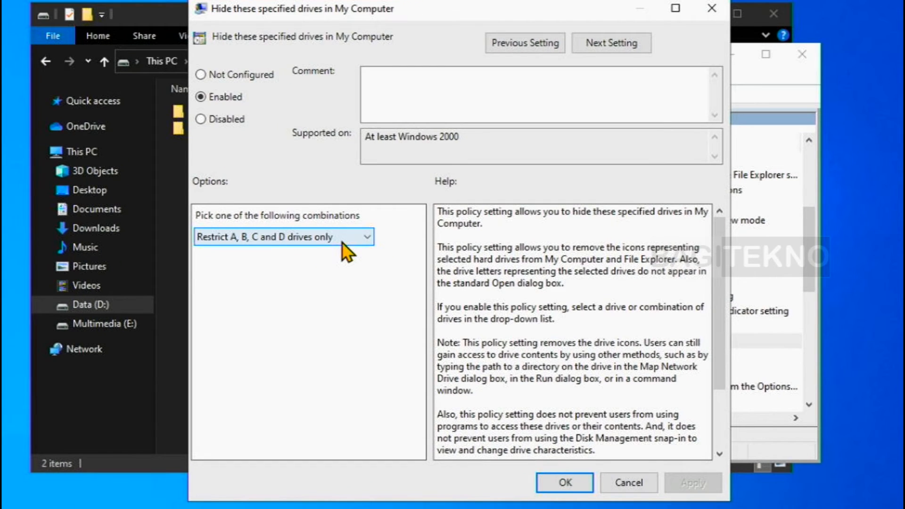
left_click(202, 75)
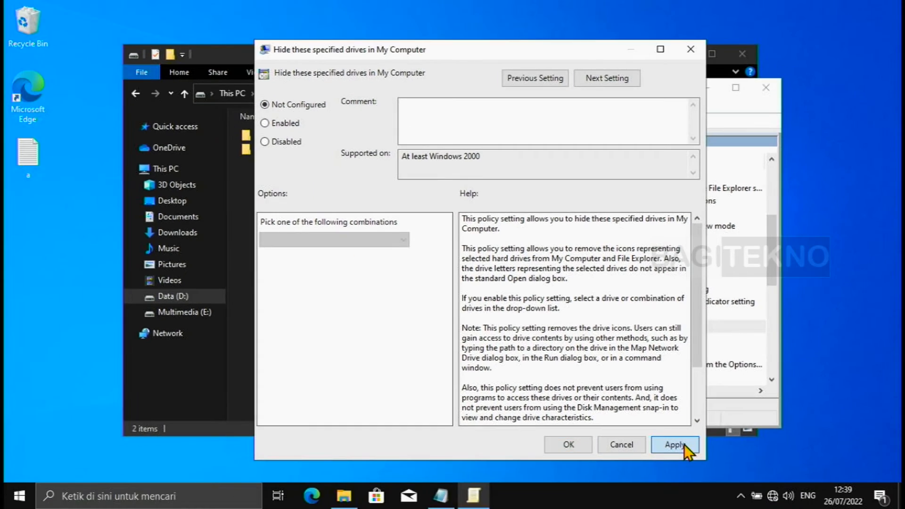
left_click(703, 483)
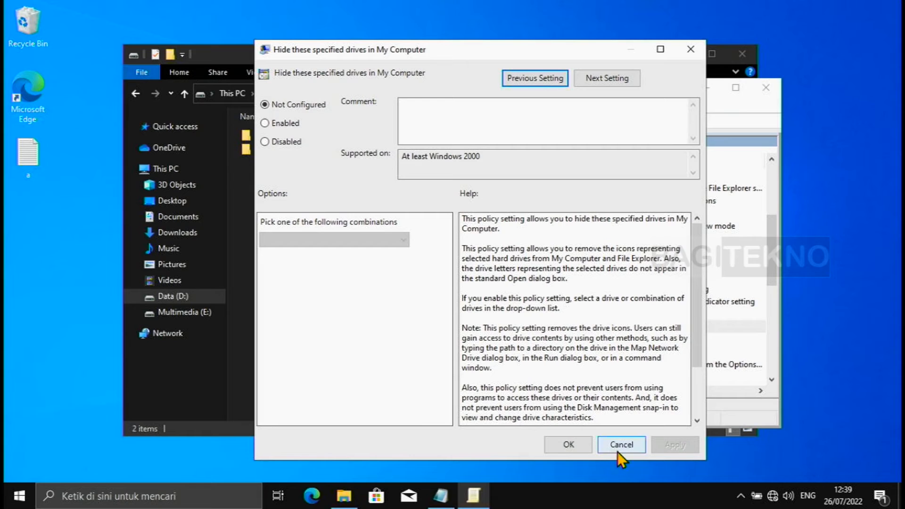
left_click(582, 448)
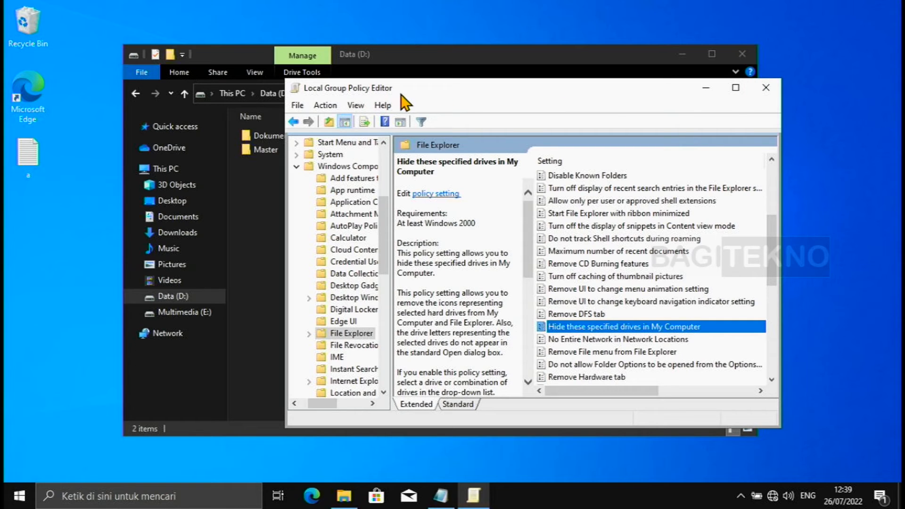
left_click(766, 92)
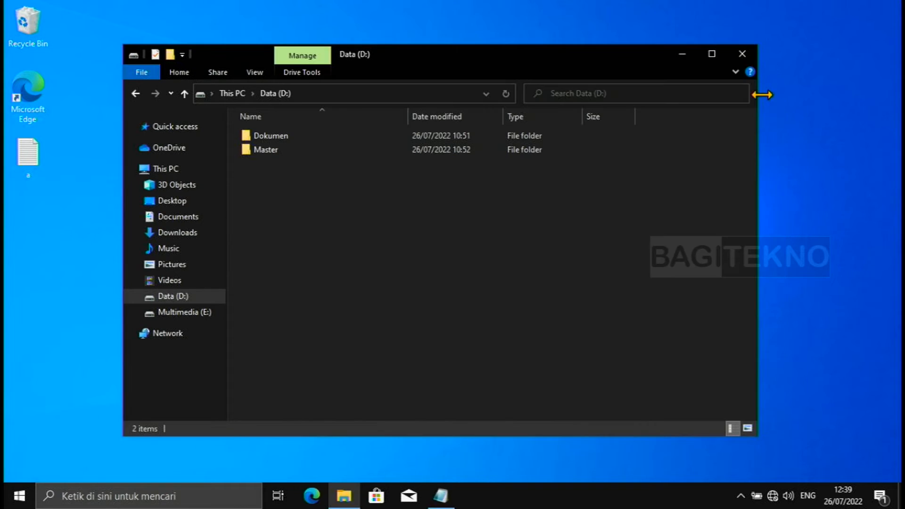
- Return to This PC and check that drives C:, D: and E: are listed under Devices and drives
left_click(172, 173)
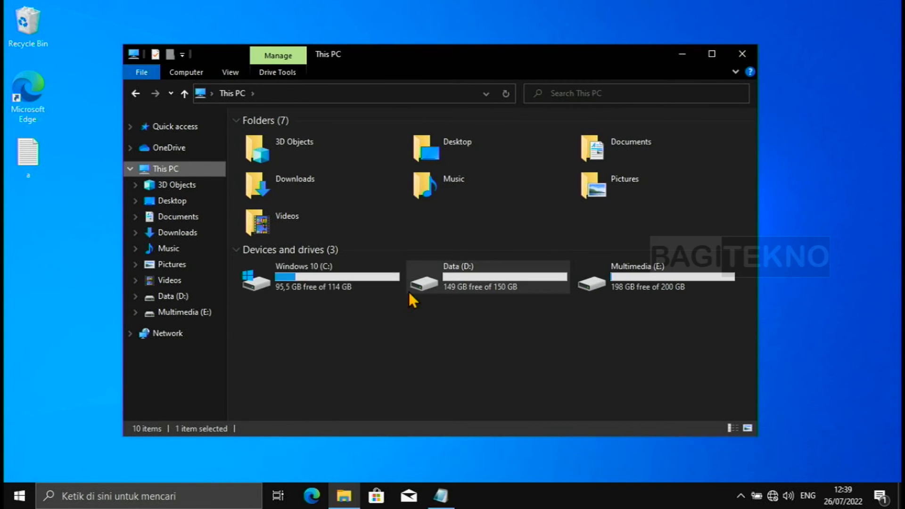
left_click(513, 344)
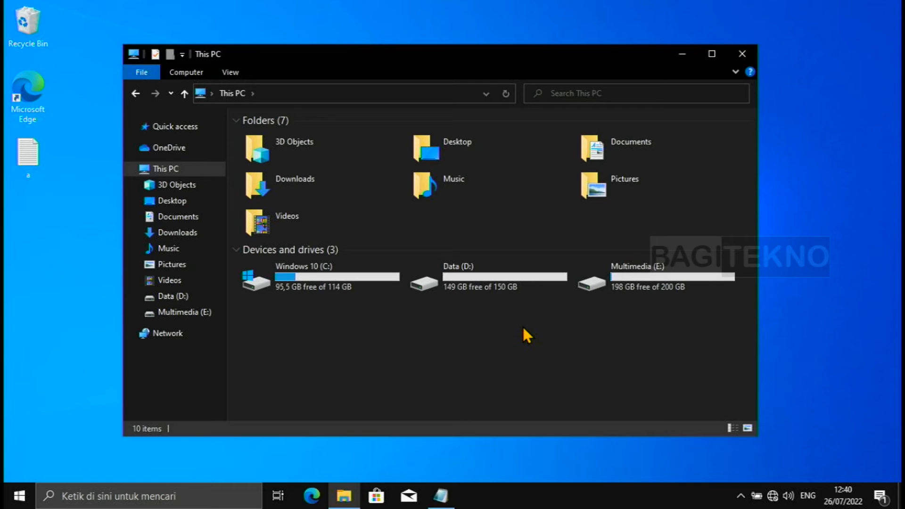
left_click(648, 284)
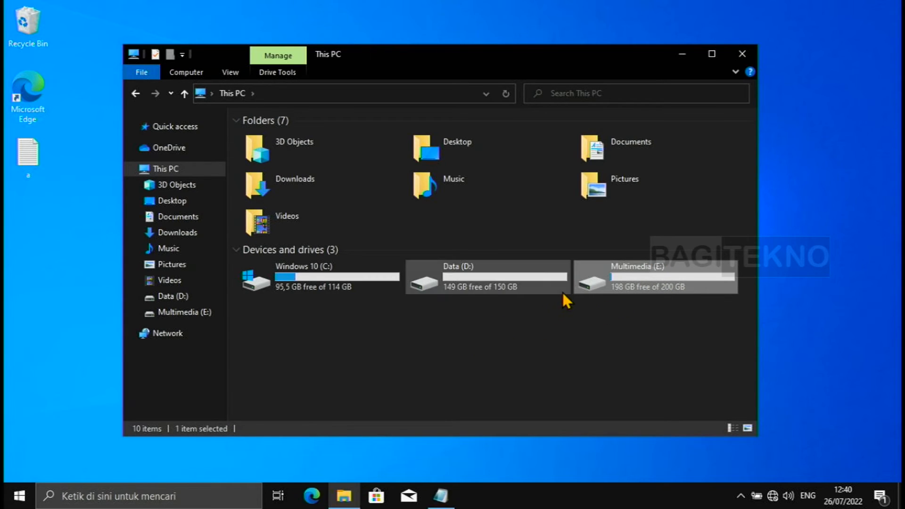
left_click(502, 276)
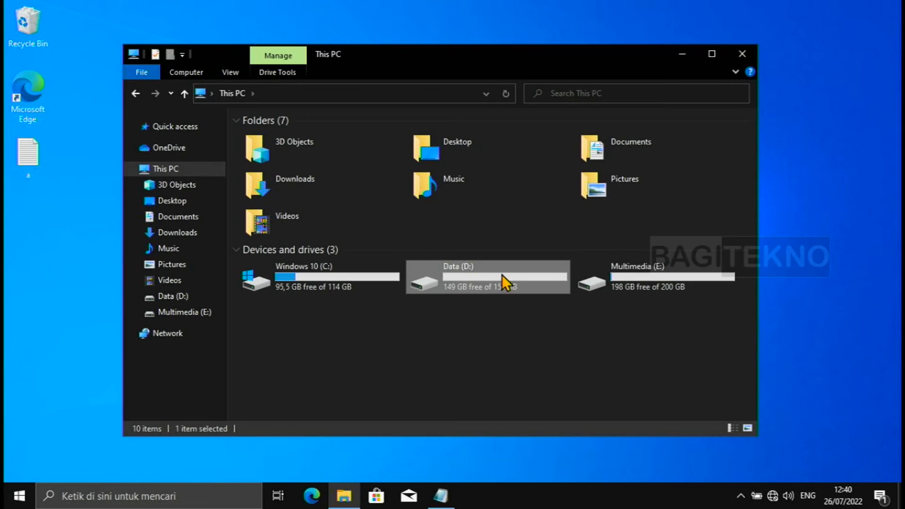
left_click(601, 278)
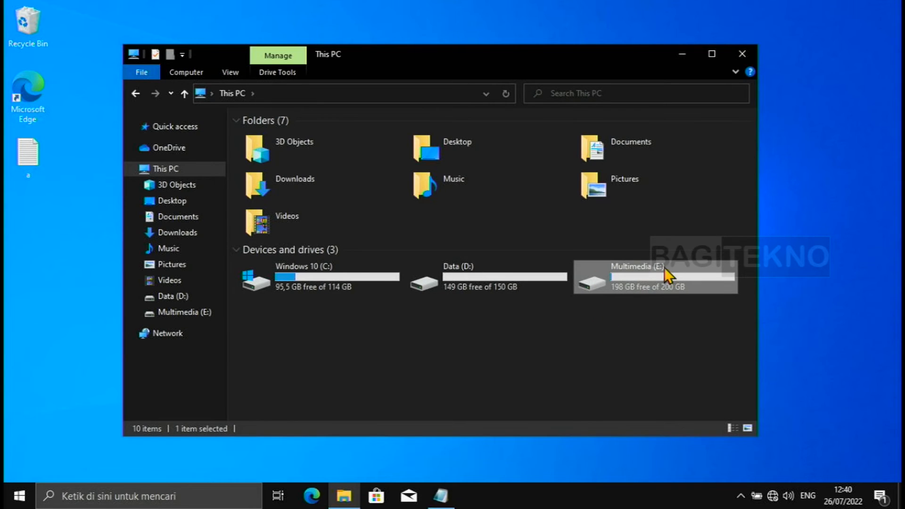
left_click(573, 319)
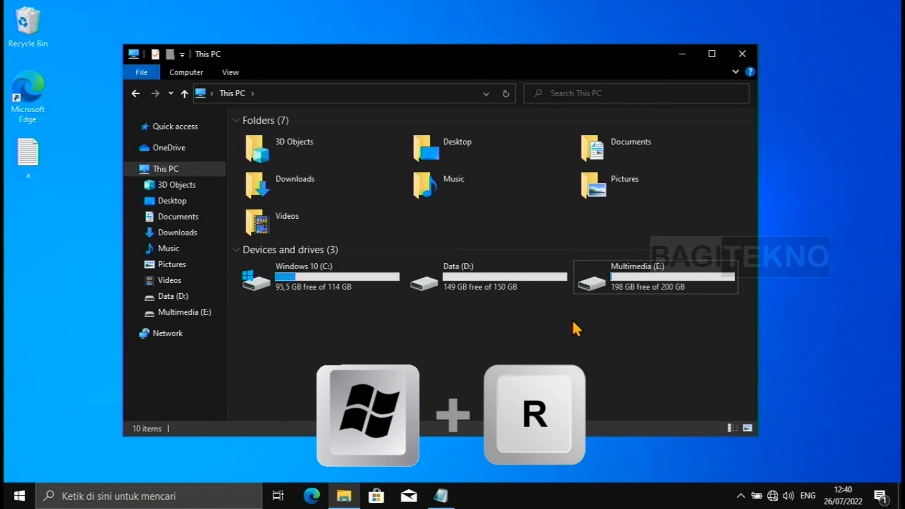
- Launch Registry Editor by running regedit, allow it to make changes, and reposition its window over File Explorer
key("super+r")
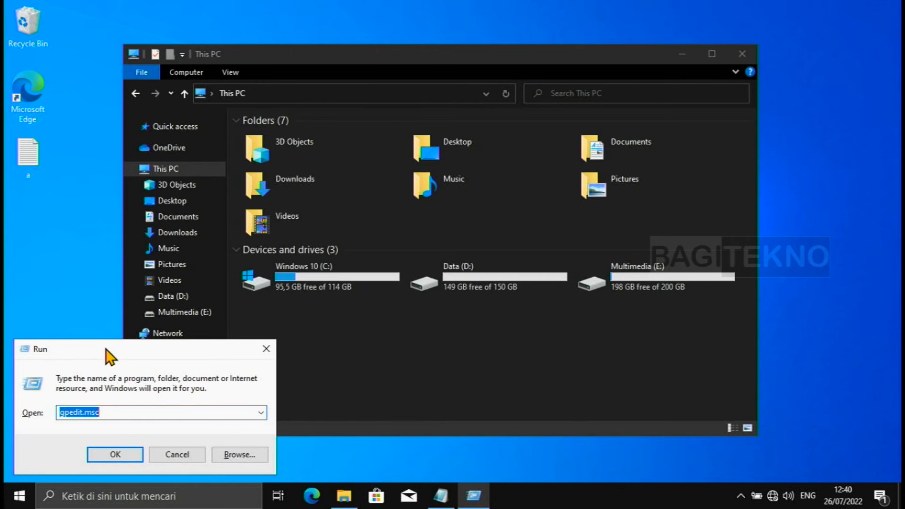
left_click_drag(106, 353, 437, 217)
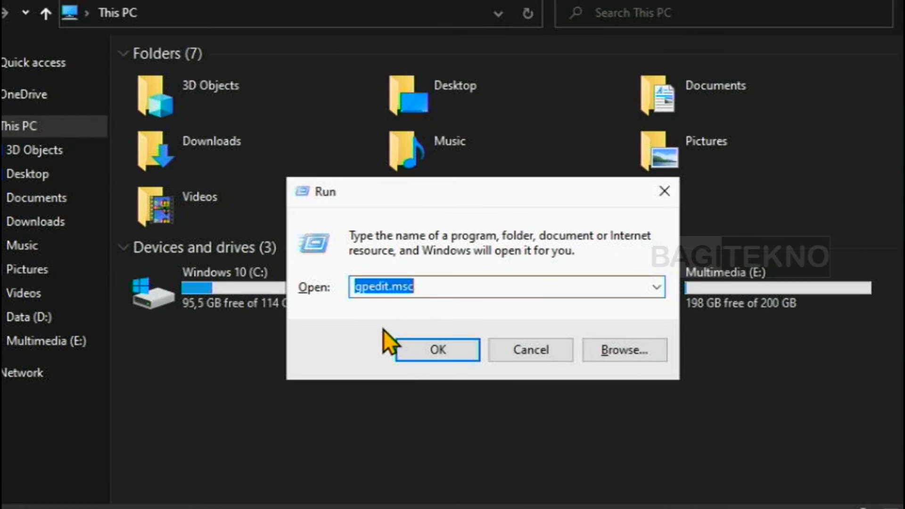
type("regedit")
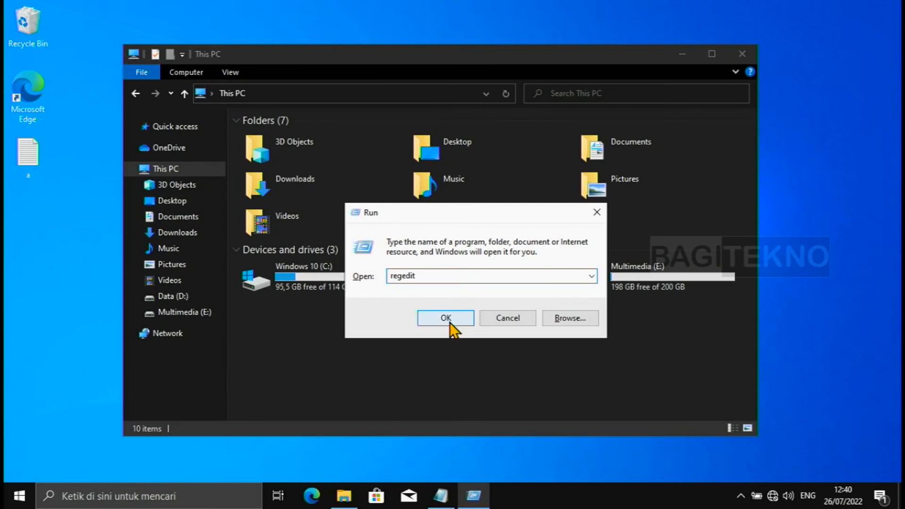
left_click(440, 353)
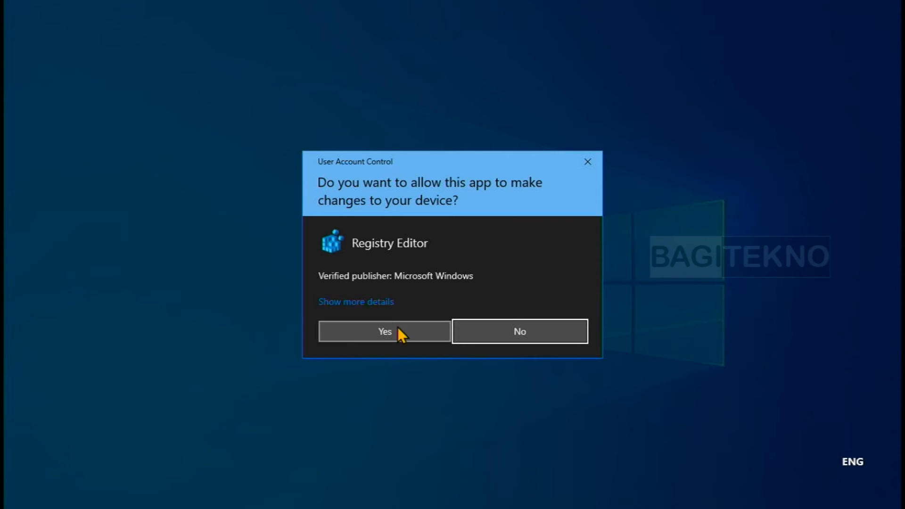
left_click(345, 336)
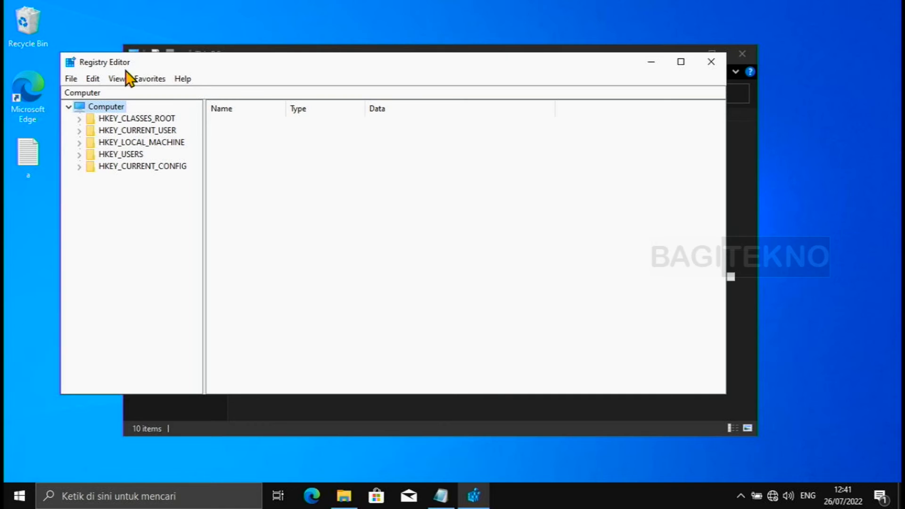
left_click_drag(174, 63, 278, 93)
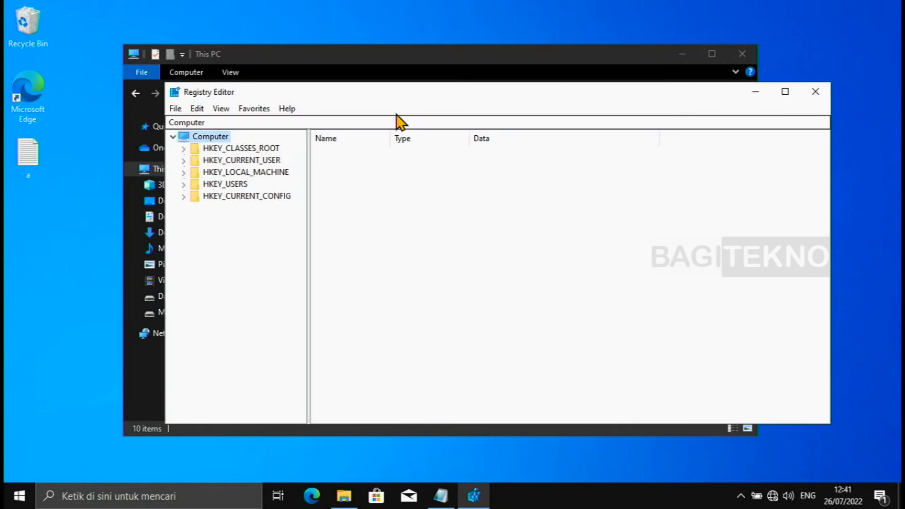
mouse_move(502, 92)
left_mouse_down()
mouse_move(471, 86)
mouse_move(492, 93)
left_mouse_up()
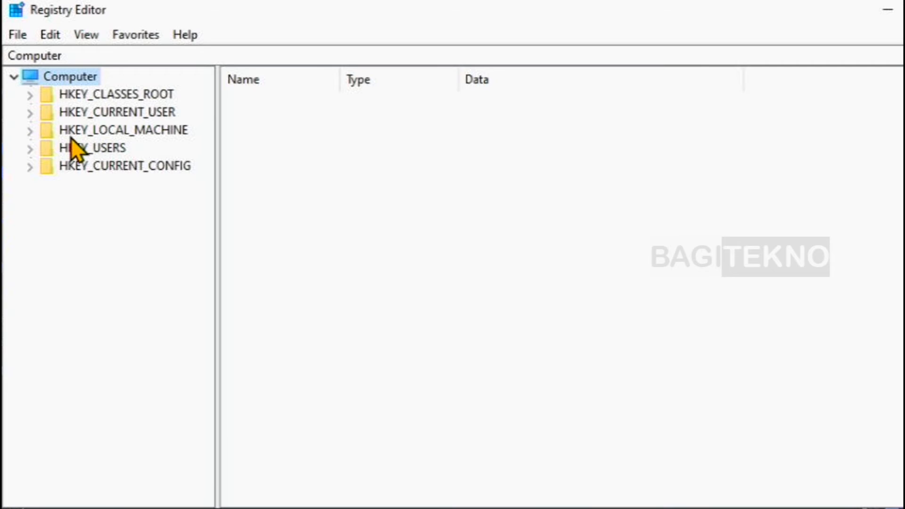
- Expand the registry tree along HKEY_CURRENT_USER\SOFTWARE\Microsoft
left_click(127, 116)
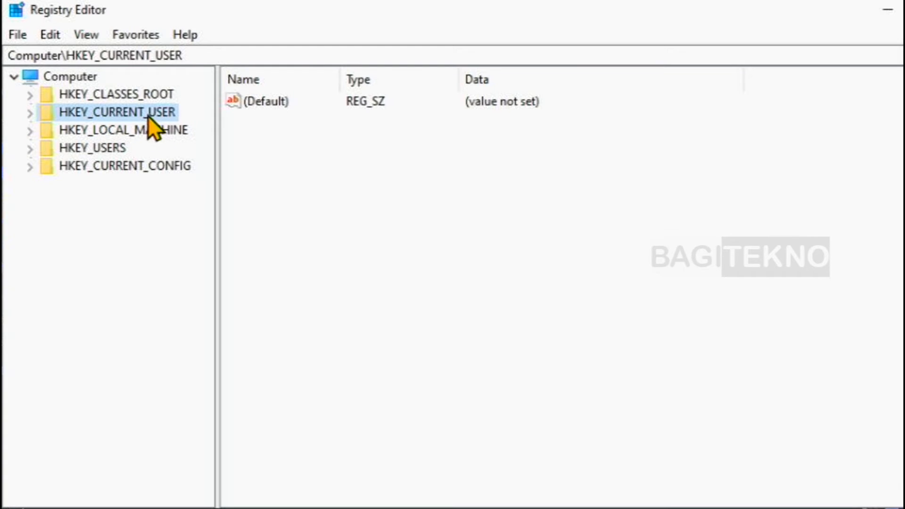
left_click(29, 113)
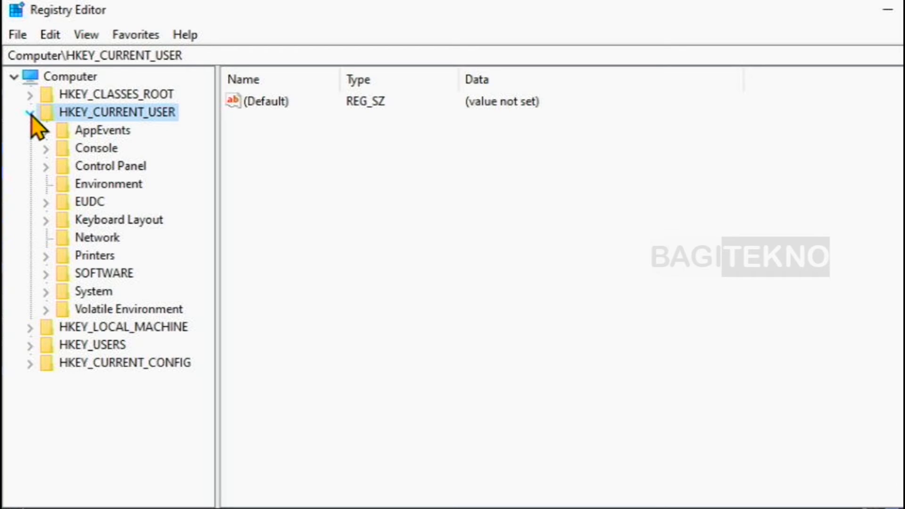
double_click(130, 276)
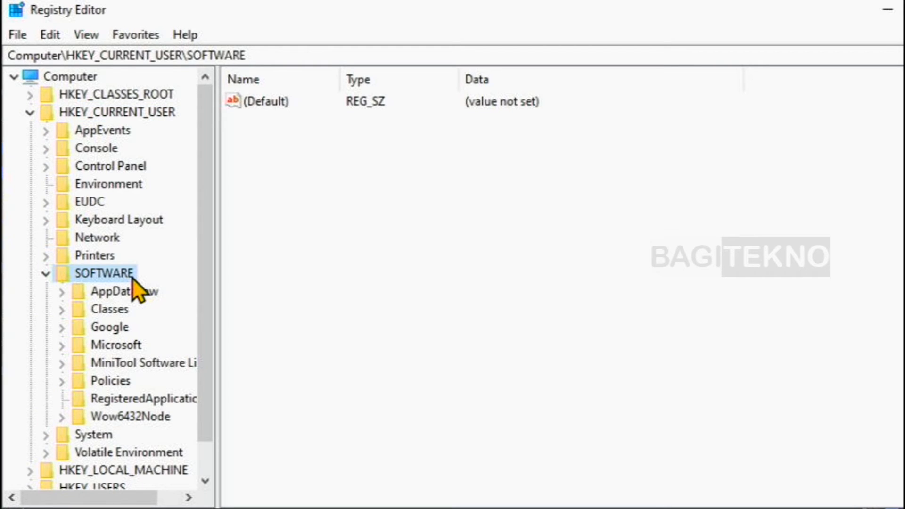
double_click(79, 346)
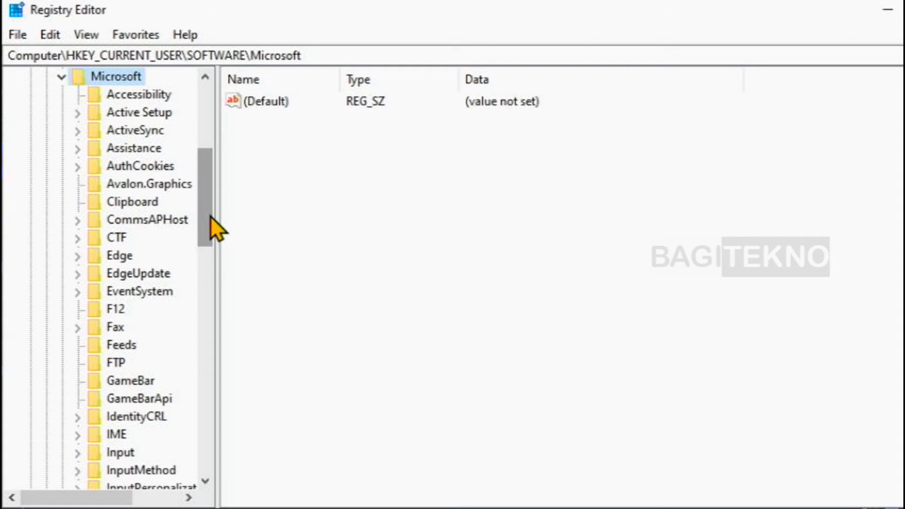
- Under the Microsoft key, expand the Windows key and its CurrentVersion subkey
left_click_drag(210, 215, 203, 397)
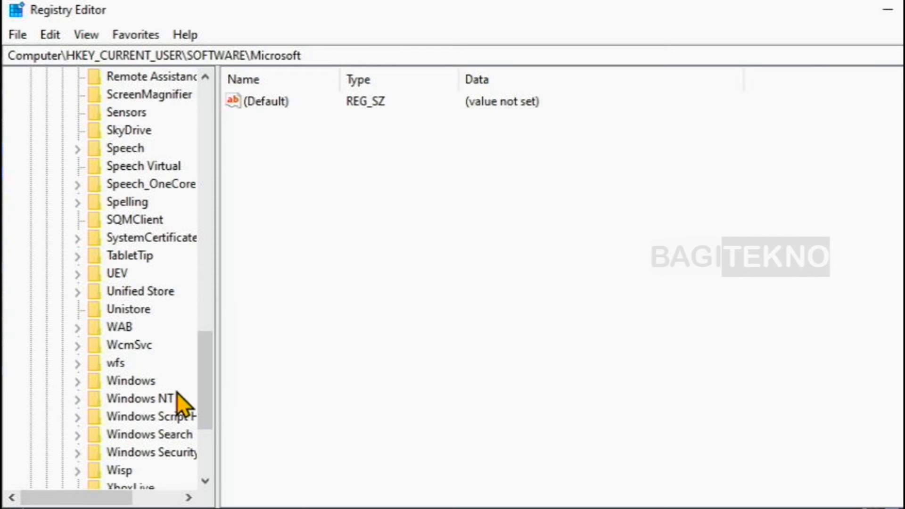
left_click(143, 382)
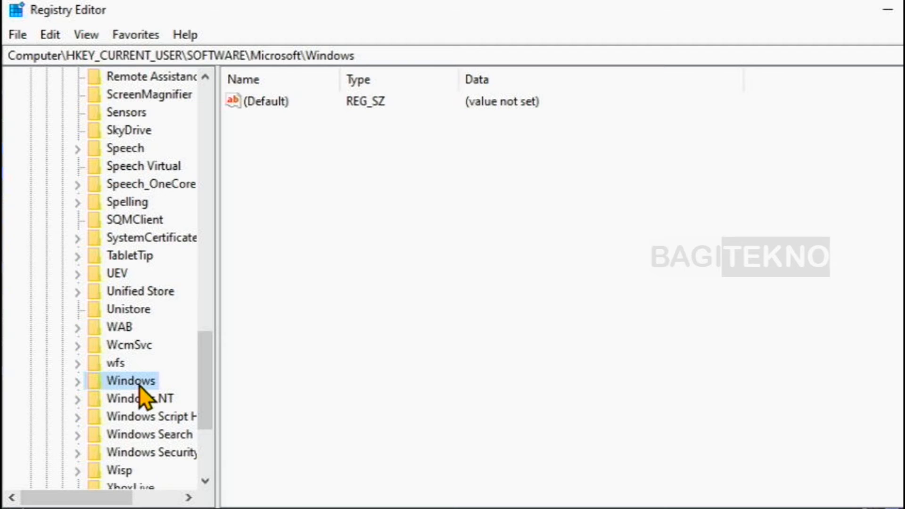
double_click(98, 384)
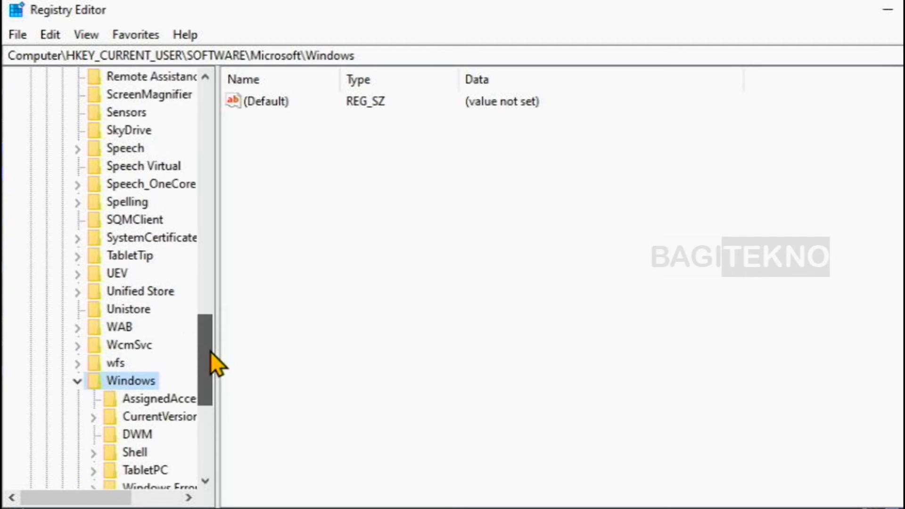
scroll(210, 358, "down", 1)
scroll(207, 353, "down", 1)
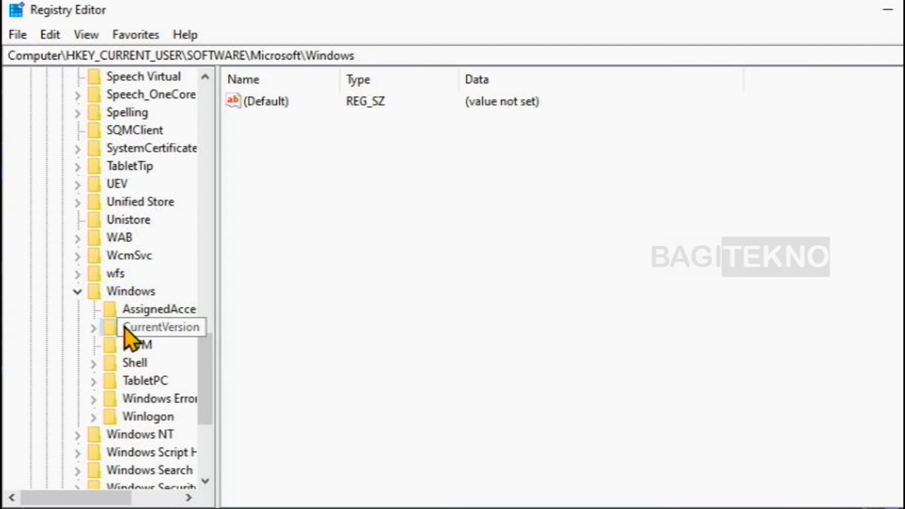
left_click(128, 327)
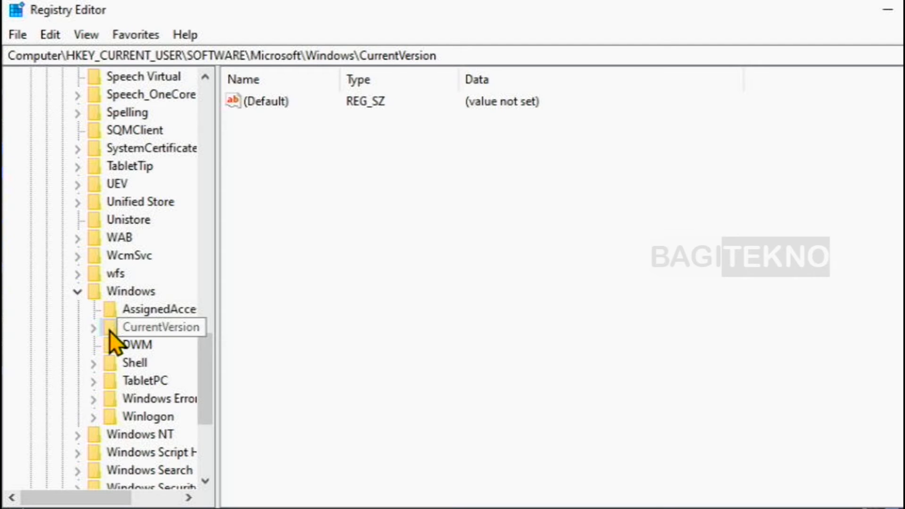
double_click(109, 330)
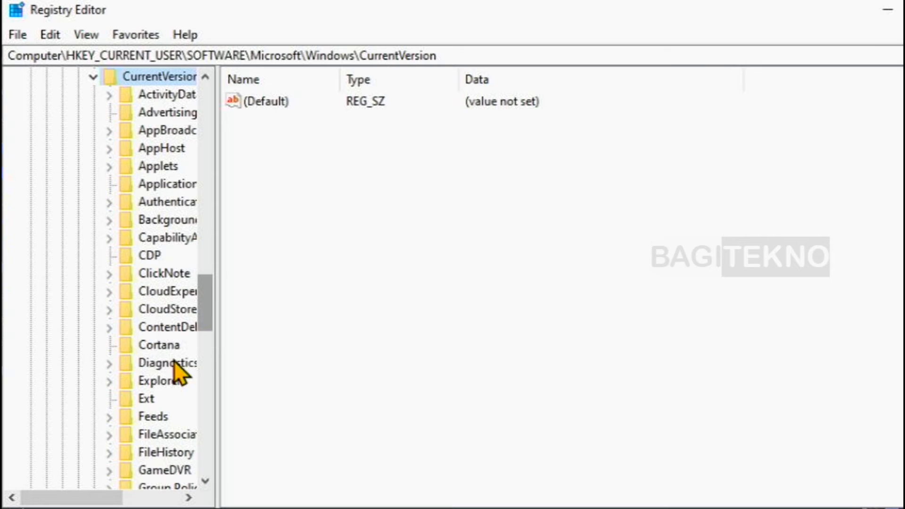
left_click_drag(107, 501, 121, 499)
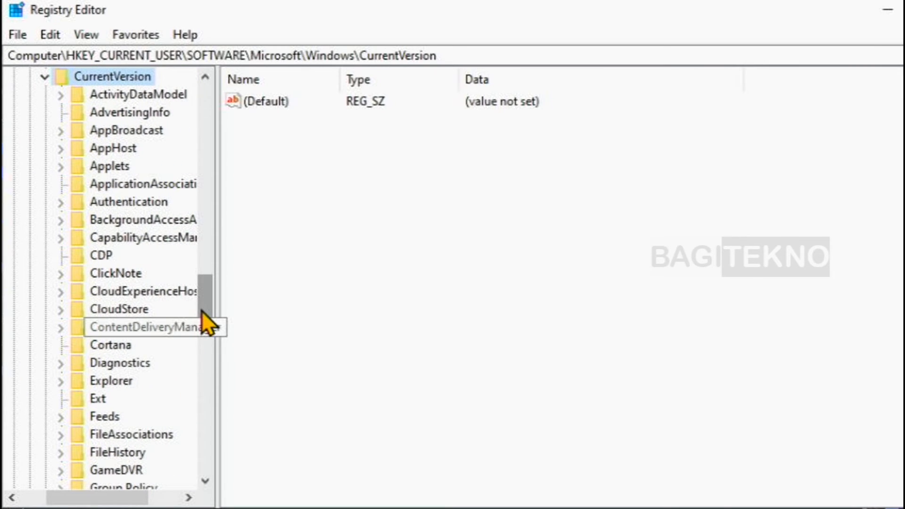
- Expand the Policies key under CurrentVersion and select its Explorer subkey
left_click_drag(202, 310, 212, 348)
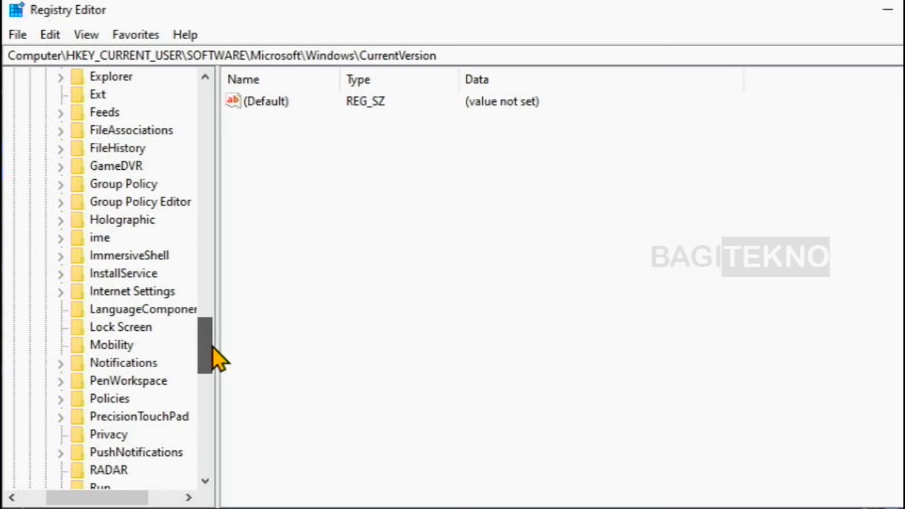
left_click(97, 399)
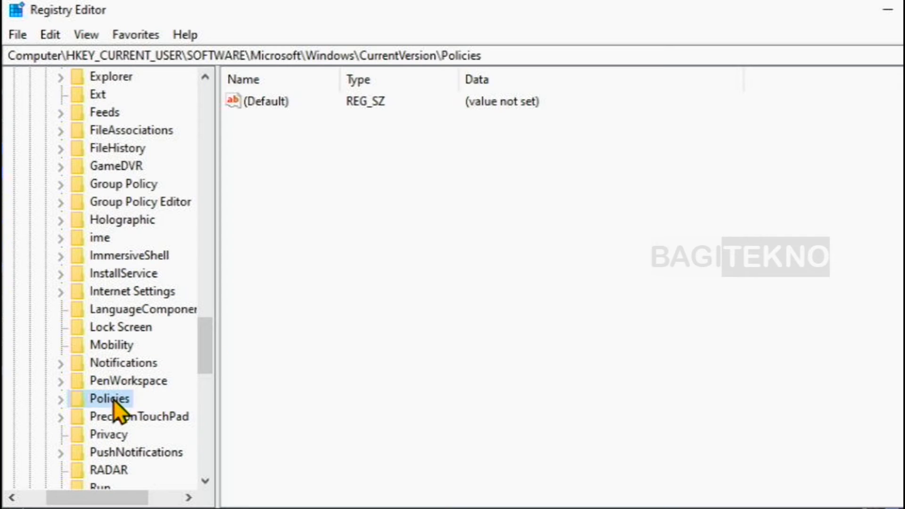
double_click(80, 400)
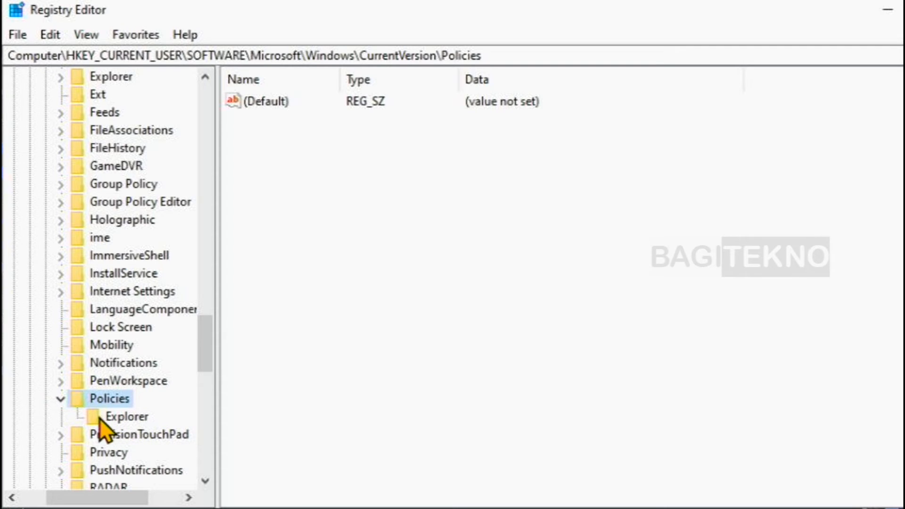
left_click(115, 418)
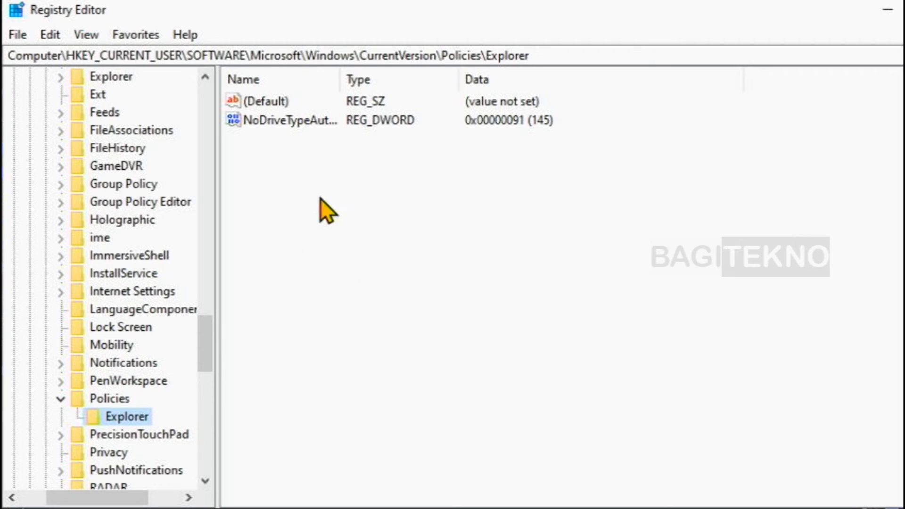
- Create a DWORD (32-bit) value named NoDrives in the Policies\Explorer key
left_click(278, 220)
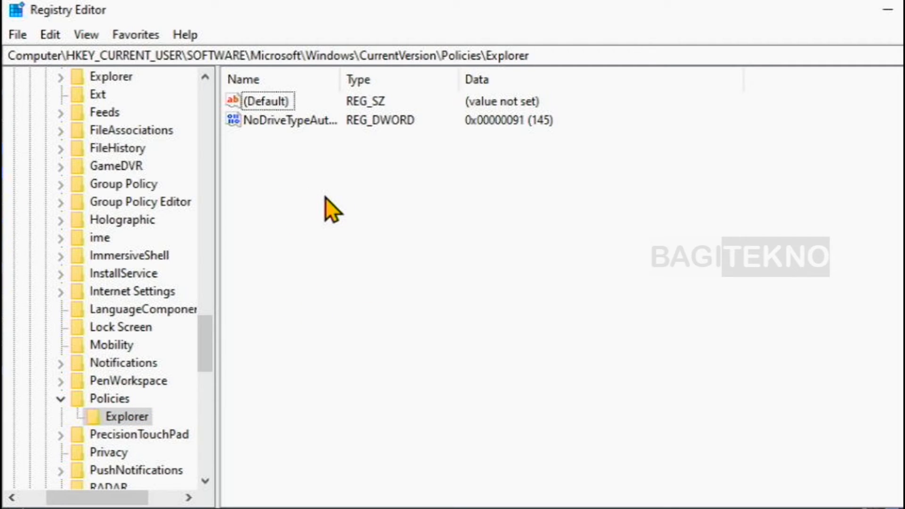
right_click(325, 196)
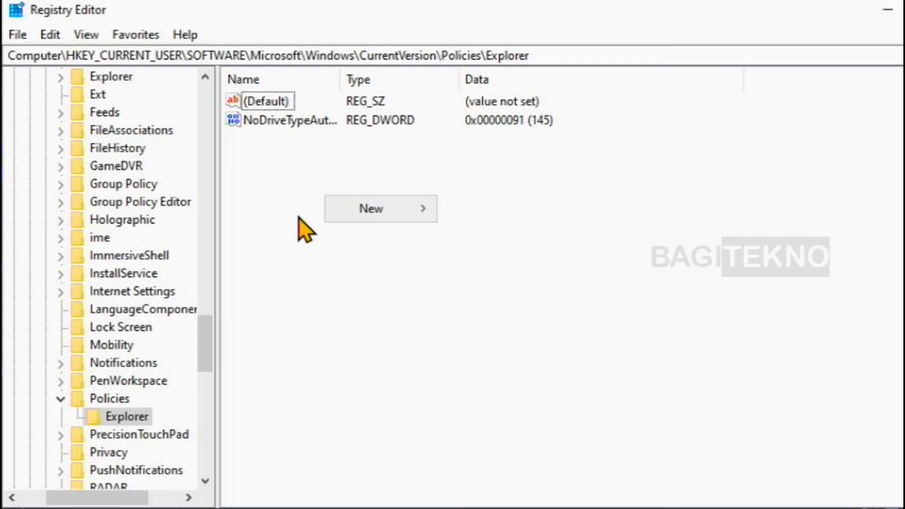
mouse_move(383, 211)
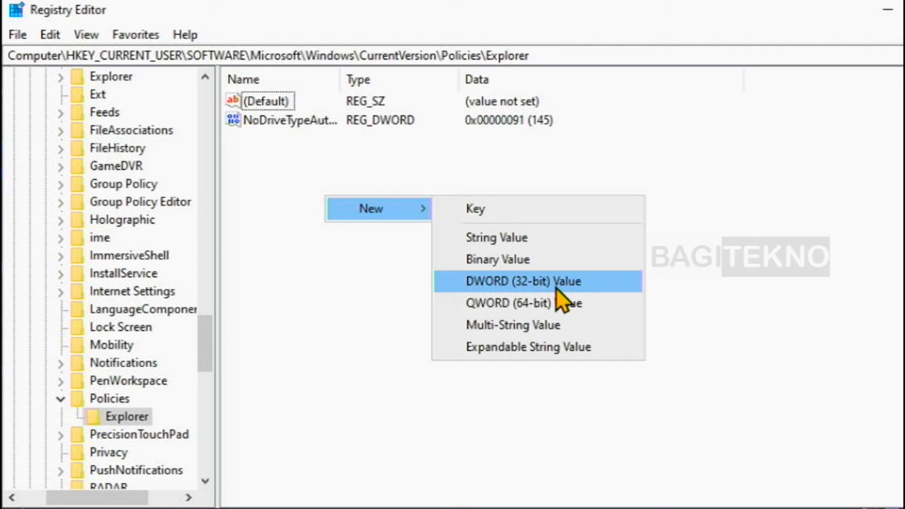
left_click(590, 285)
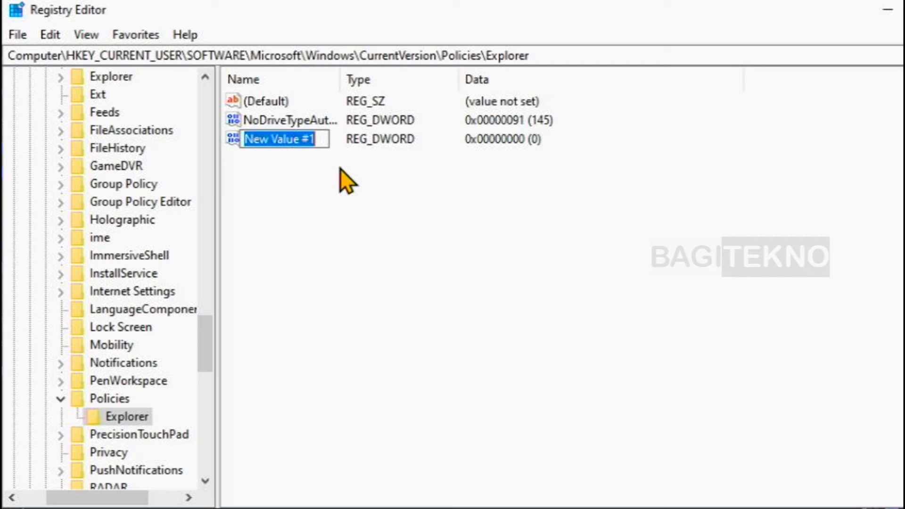
type("NoDrives")
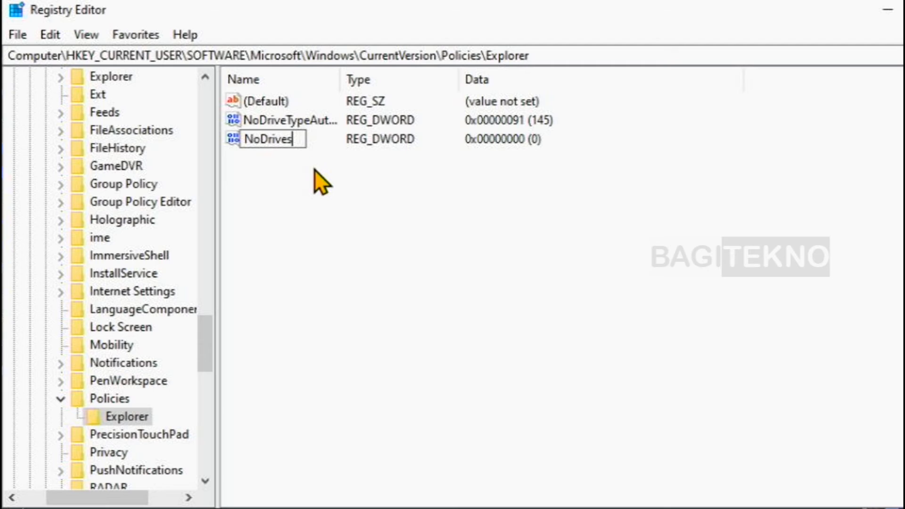
key("Return")
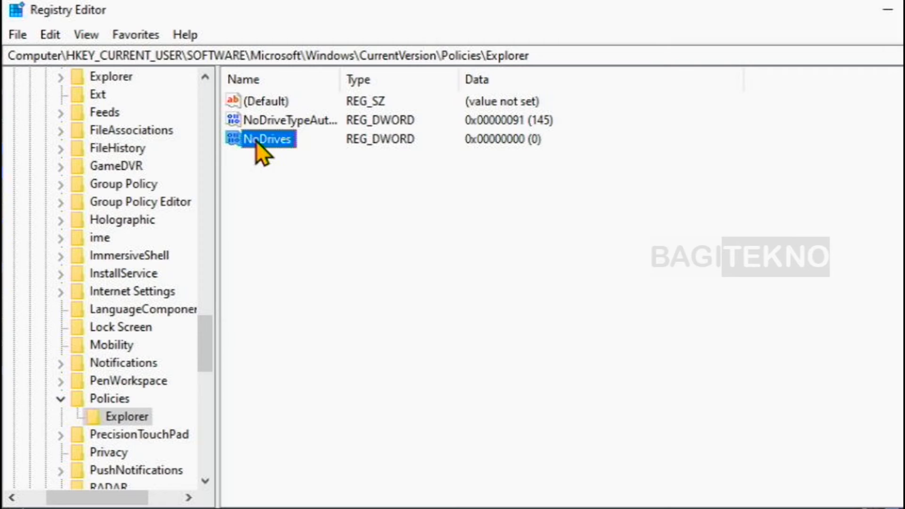
- Set the NoDrives value data to 16 with the base set to Decimal, the number assigned to drive E
right_click(283, 147)
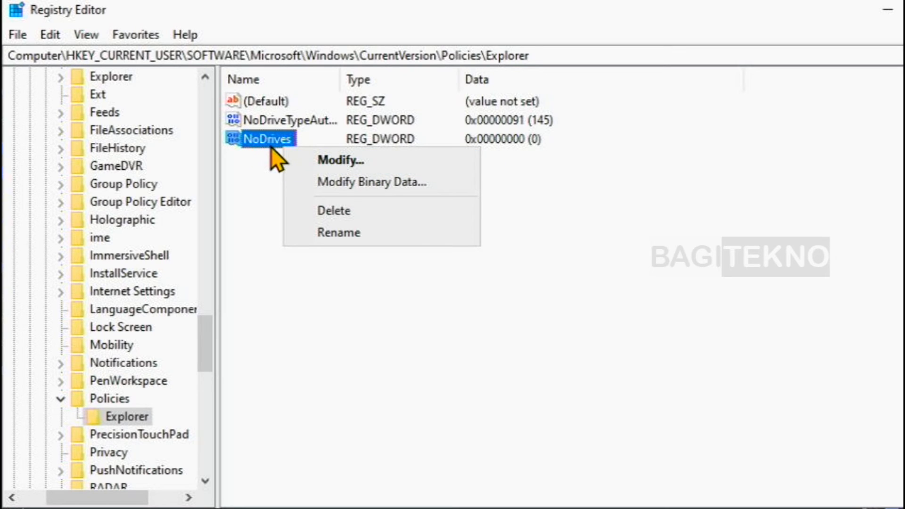
left_click(299, 160)
left_click_drag(242, 100, 465, 197)
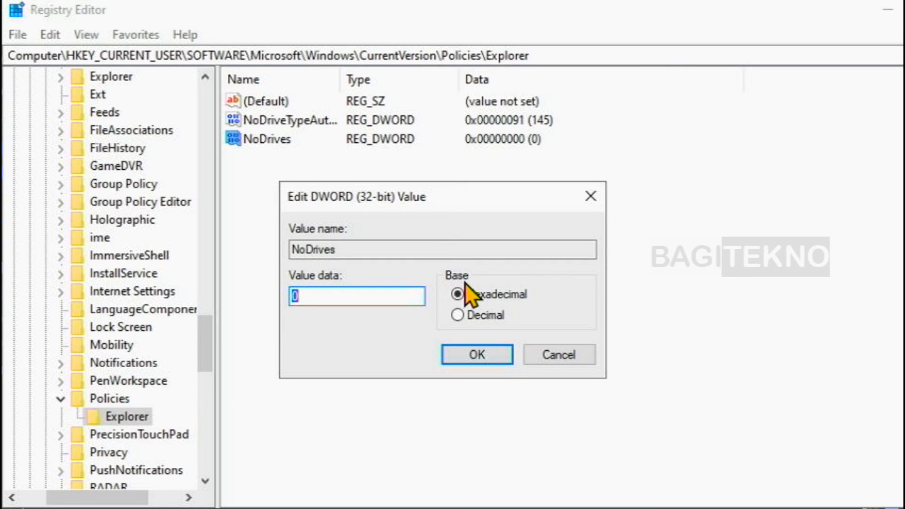
left_click(457, 314)
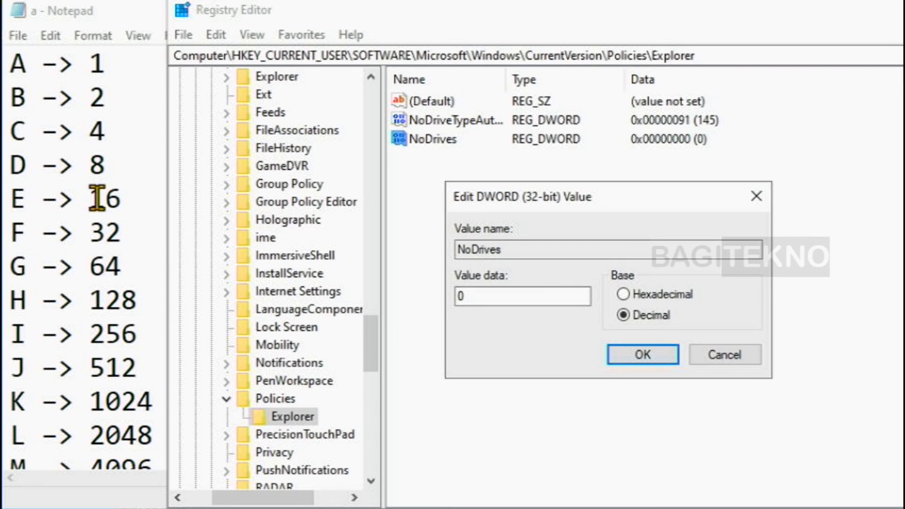
left_click(474, 296)
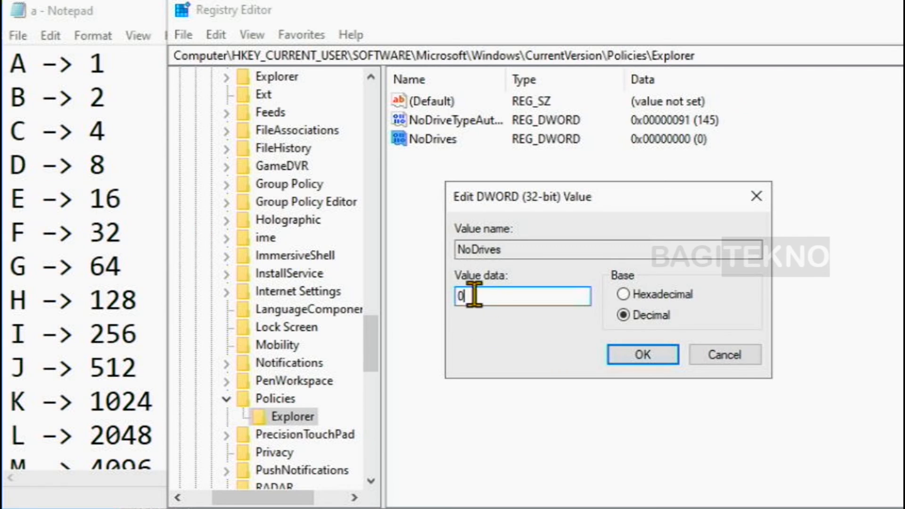
key("BackSpace")
type("16")
left_click(641, 357)
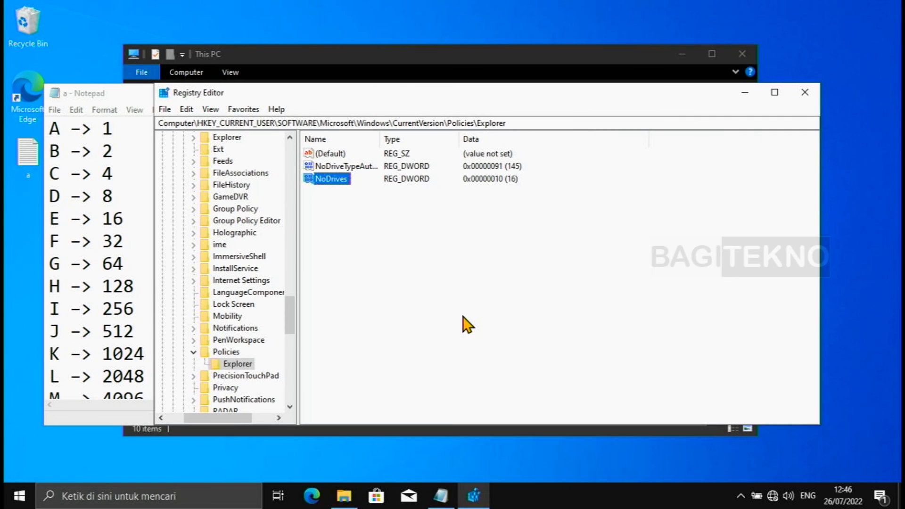
- Check the drives in This PC, and sign out of Windows and back in to the same account
left_click(346, 499)
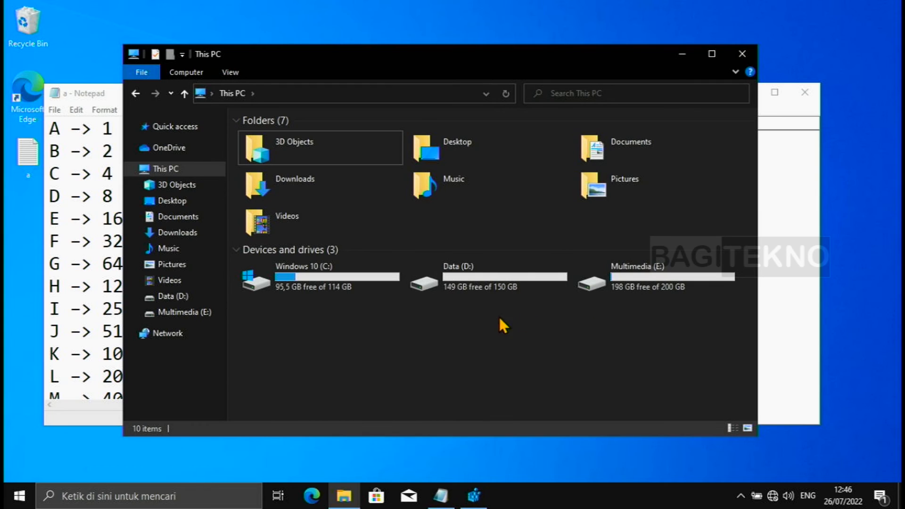
left_click(19, 496)
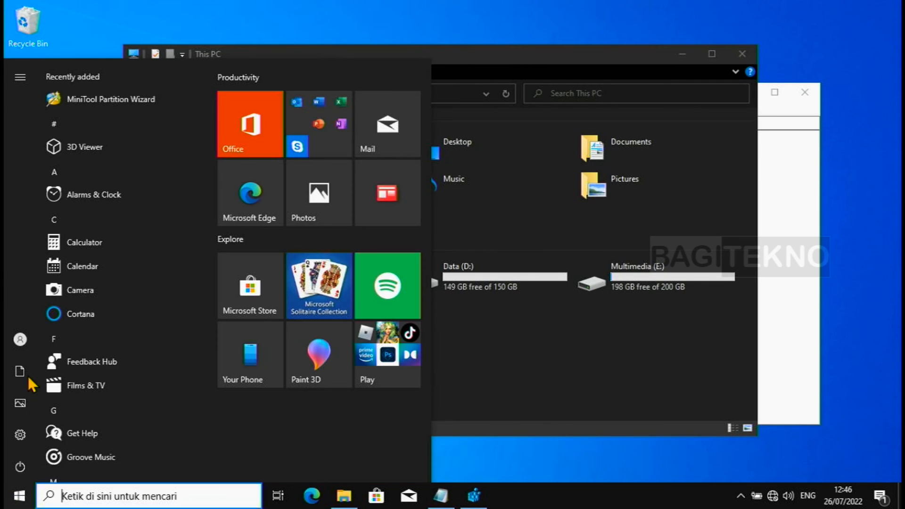
left_click(33, 351)
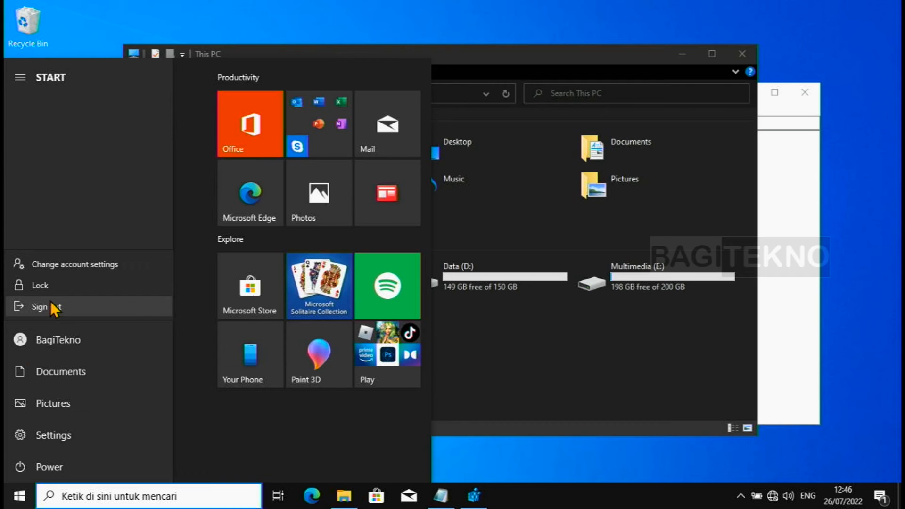
left_click(71, 307)
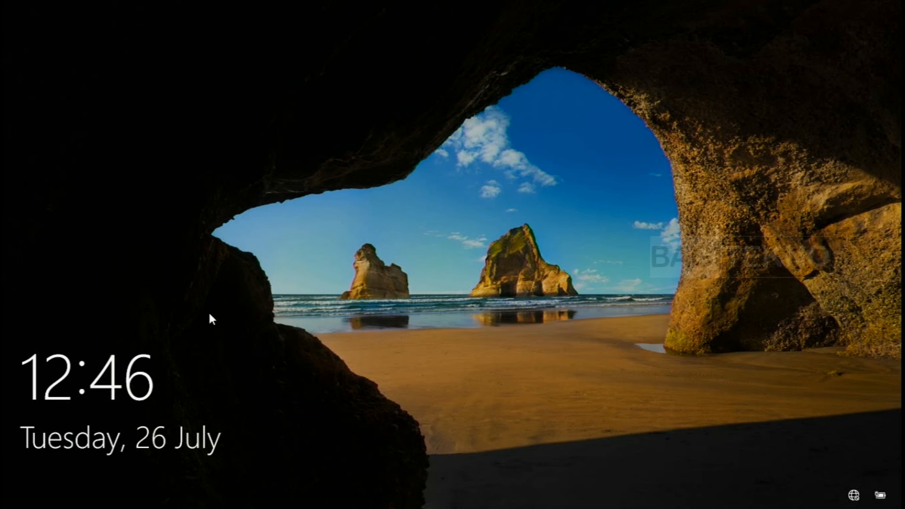
left_click(210, 315)
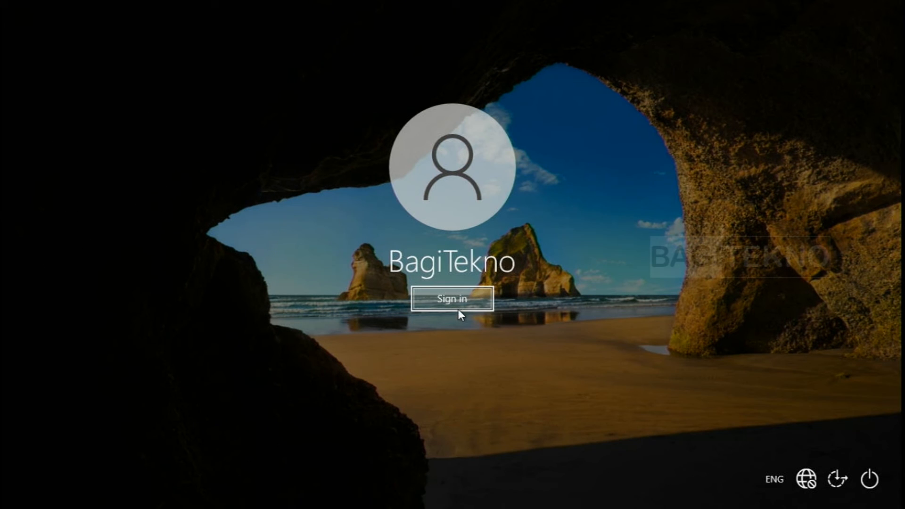
left_click(463, 305)
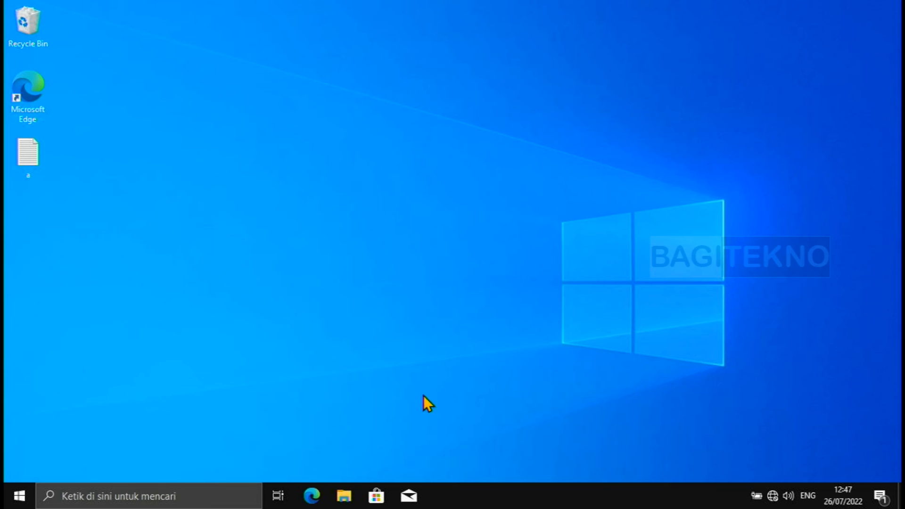
- Check the drives listed in This PC, open the hidden drive through the path E:, and return to This PC
left_click(345, 498)
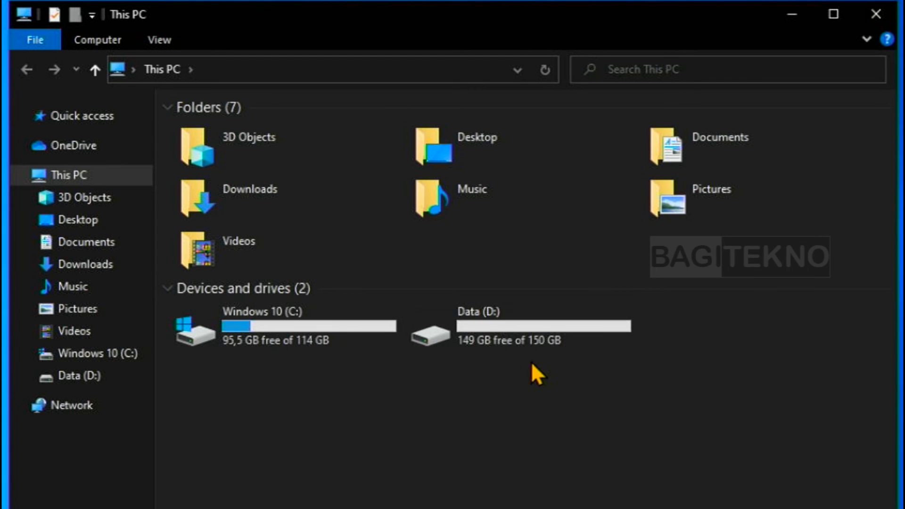
left_click(303, 67)
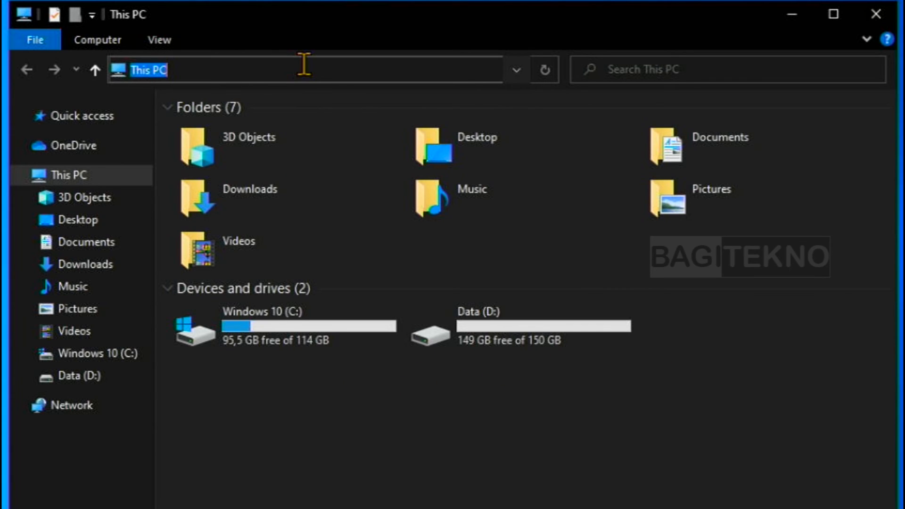
type("E:")
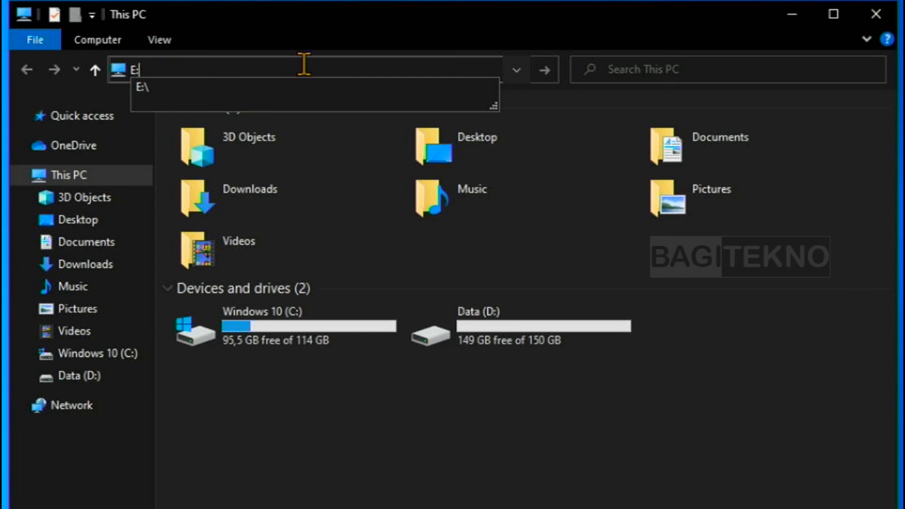
key("Return")
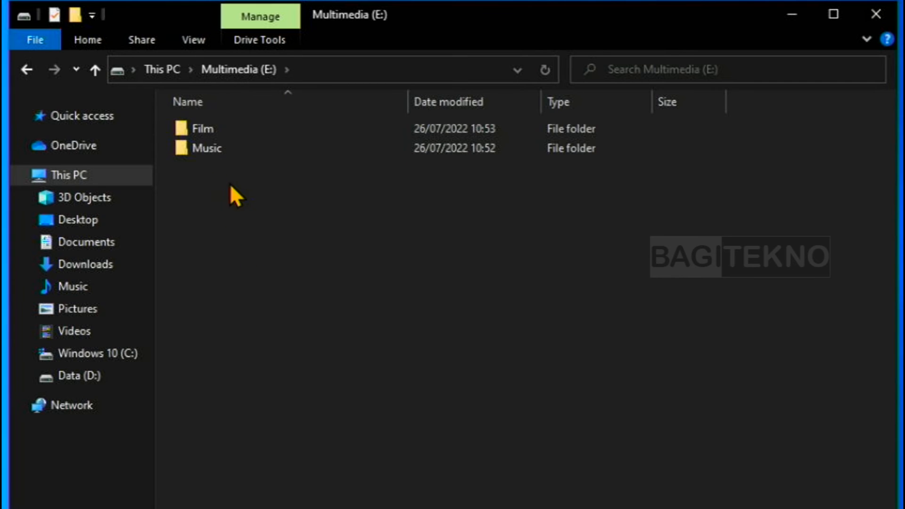
left_click(90, 175)
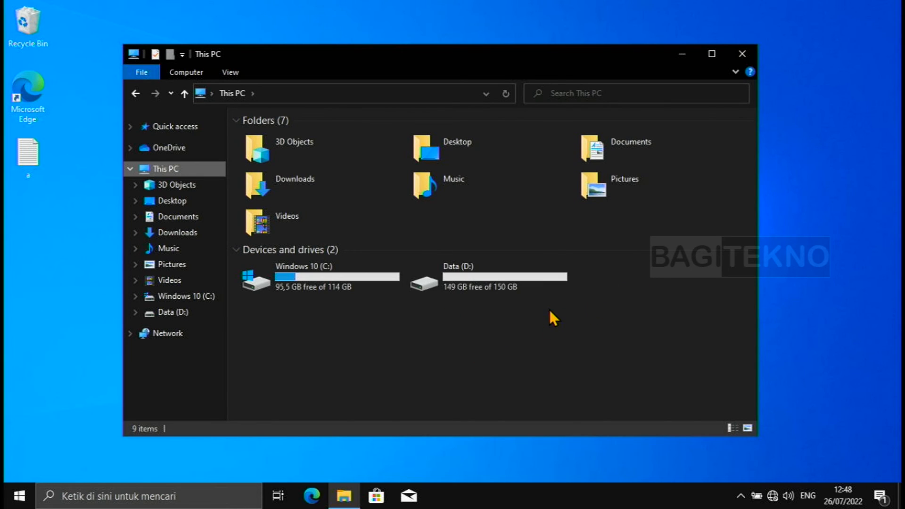
- Relaunch Registry Editor from the Run dialog and allow it to make changes
key("super+r")
key("Return")
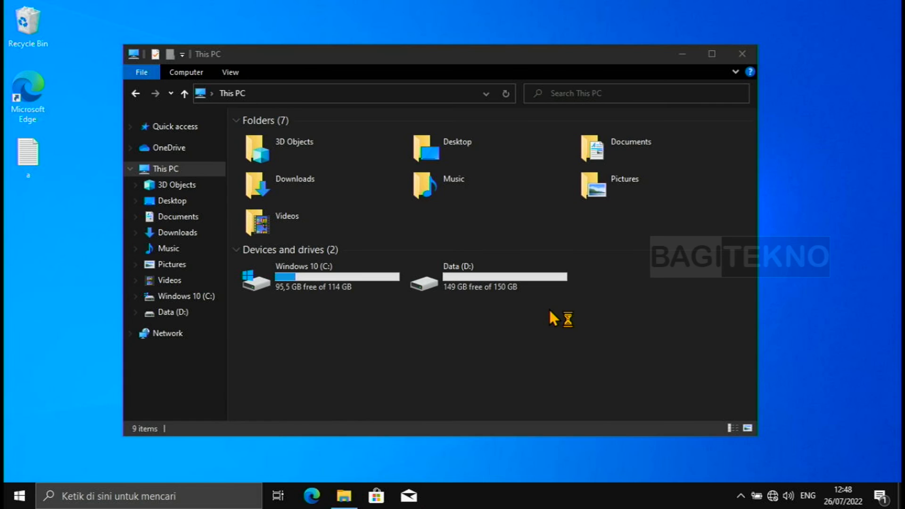
left_click(378, 334)
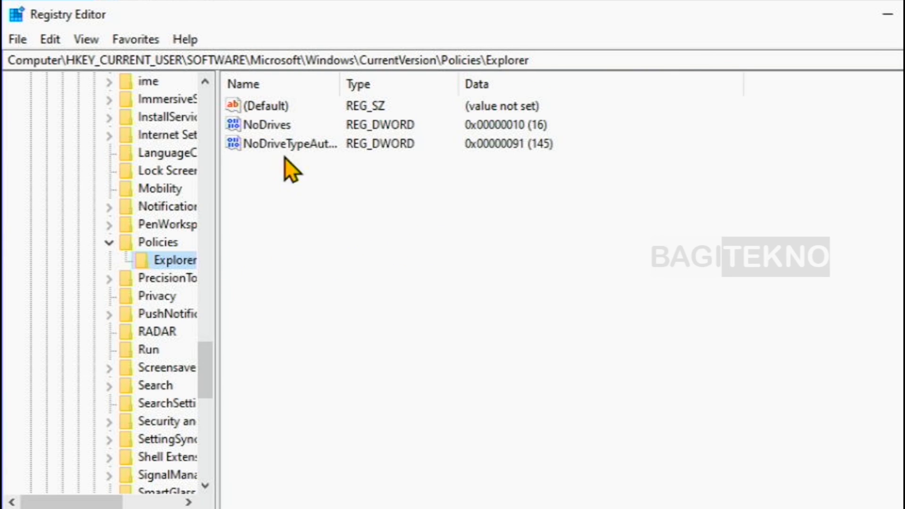
- Open the NoDrives value in Policies\Explorer for editing and move its dialog clear of the registry tree
left_click(257, 127)
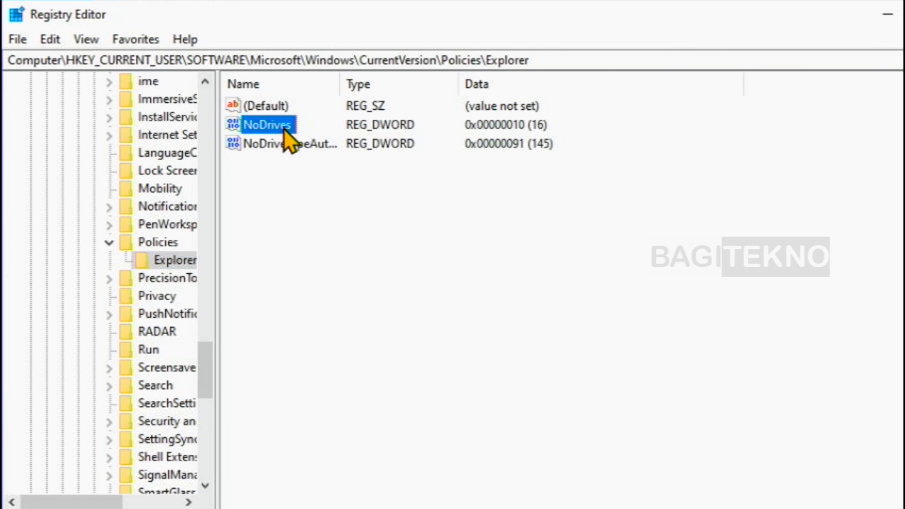
right_click(264, 123)
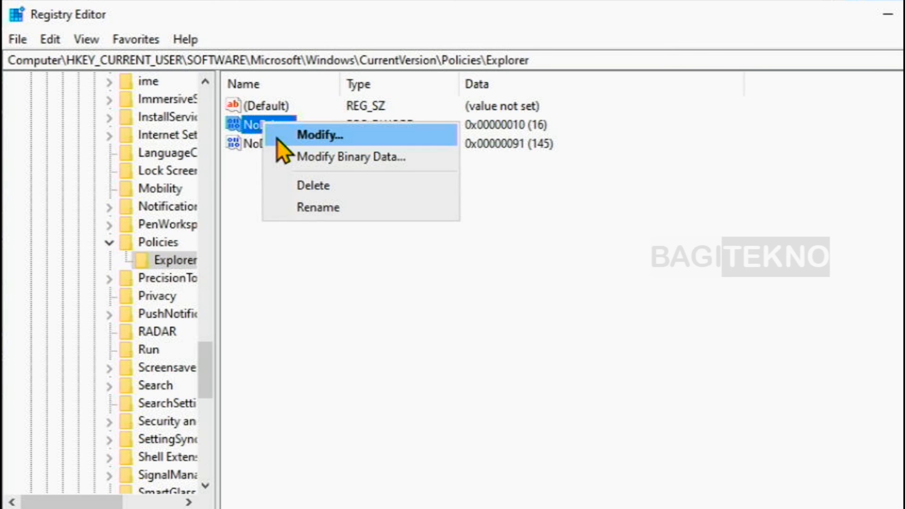
left_click(277, 138)
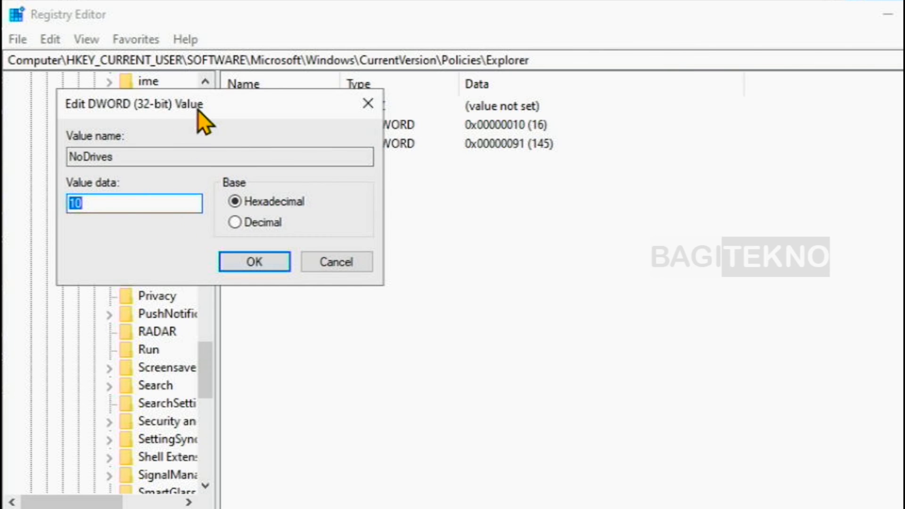
left_click_drag(202, 116, 486, 142)
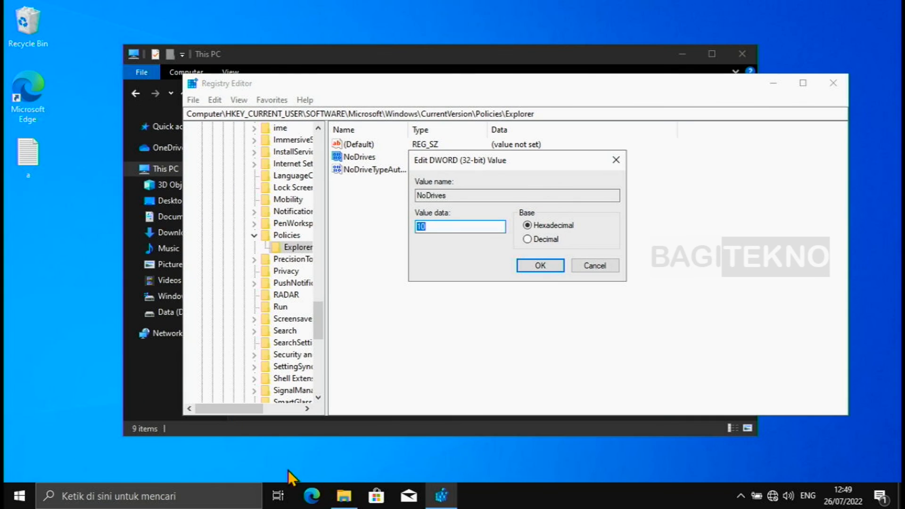
- Bring up the Notepad file "a" and reposition its window to read the number assigned to each drive letter
left_click(346, 495)
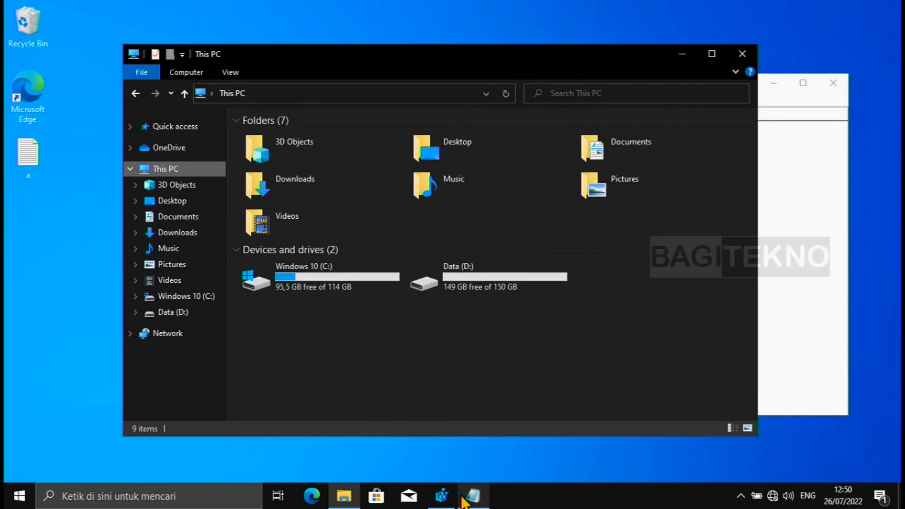
left_click(478, 502)
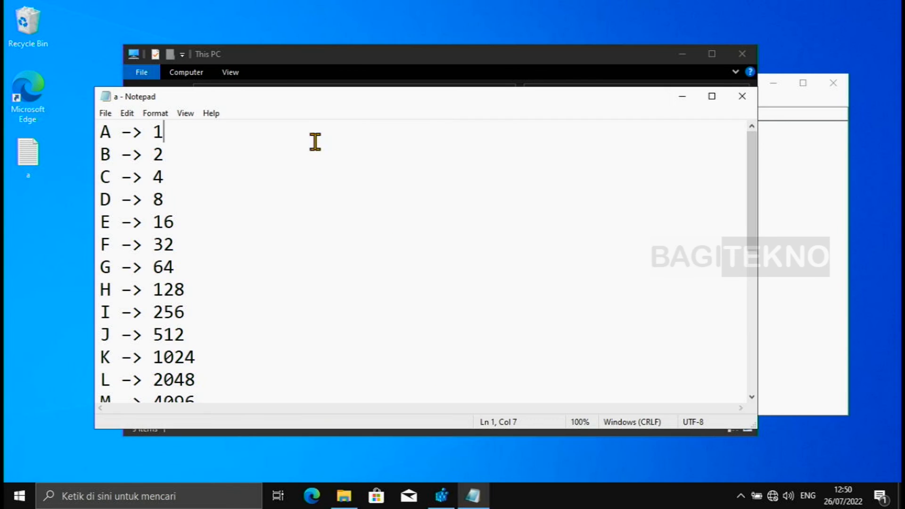
left_click_drag(323, 100, 304, 97)
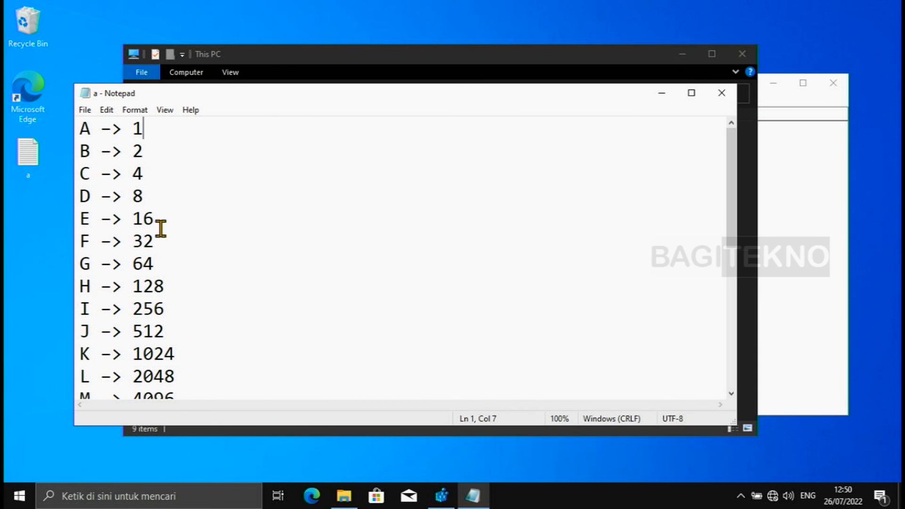
- Look up the numbers assigned to drive letters C and E in the Notepad list
left_click(91, 220)
left_click_drag(93, 220, 83, 220)
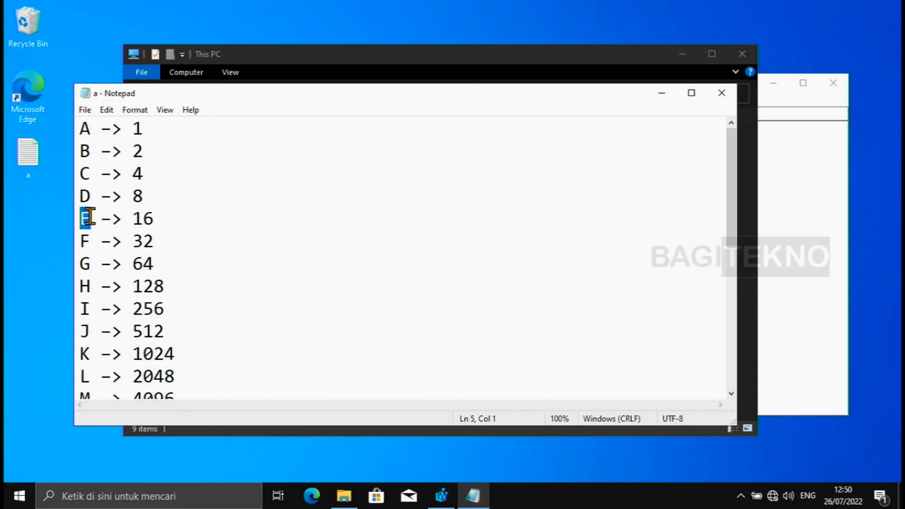
left_click_drag(93, 177, 82, 176)
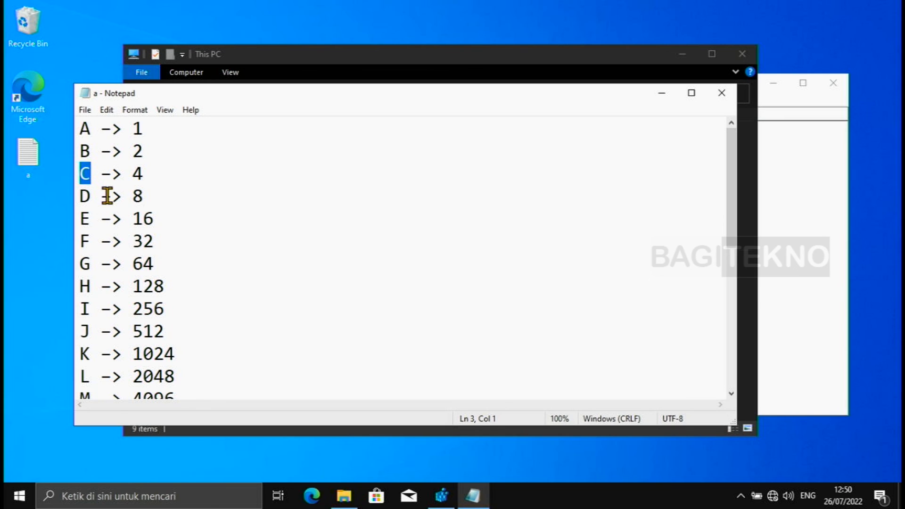
left_click_drag(91, 196, 81, 197)
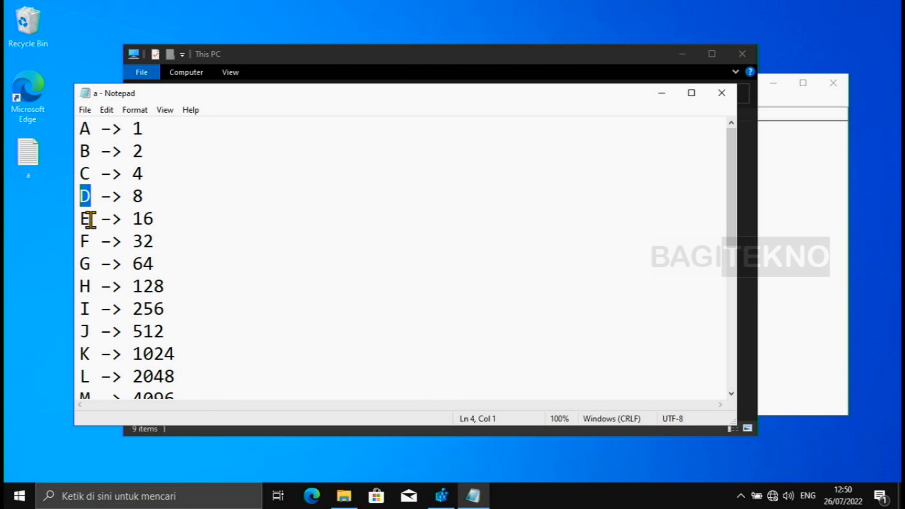
left_click(134, 219)
double_click(145, 219)
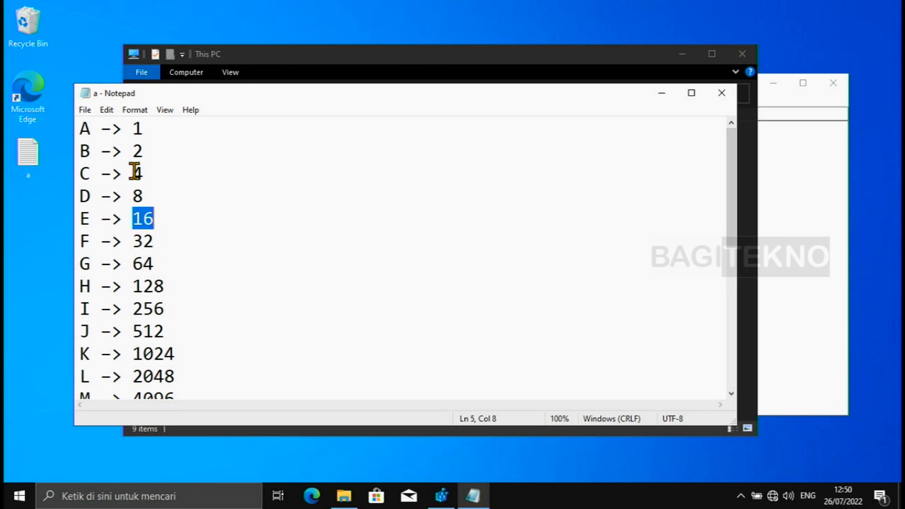
left_click_drag(134, 173, 149, 173)
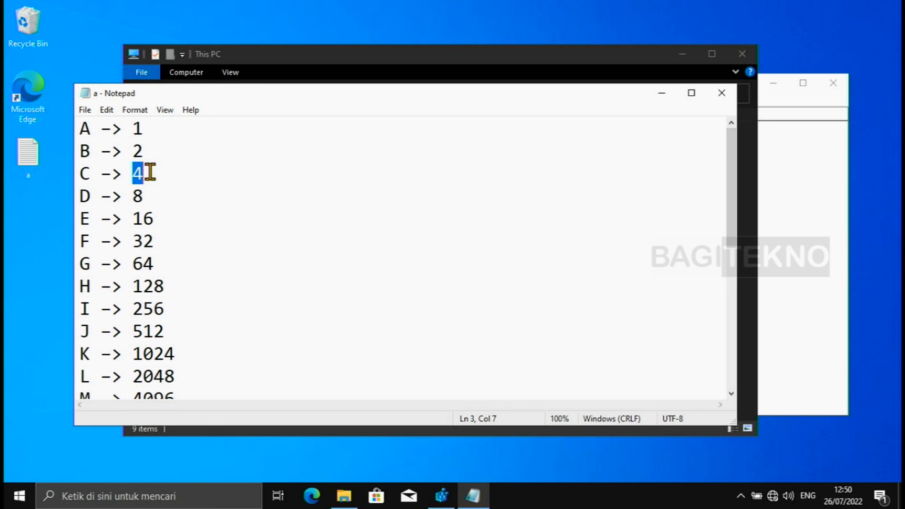
left_click(134, 219)
double_click(142, 218)
left_click(134, 178)
left_click_drag(134, 177, 144, 175)
- Set the NoDrives value to decimal 20 in Registry Editor to hide drives C and E, and close the editor
left_click(447, 498)
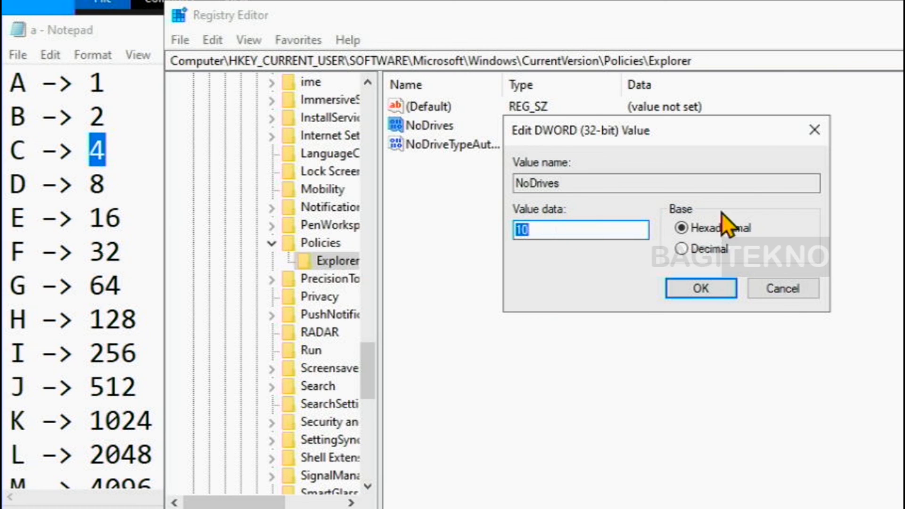
left_click(682, 249)
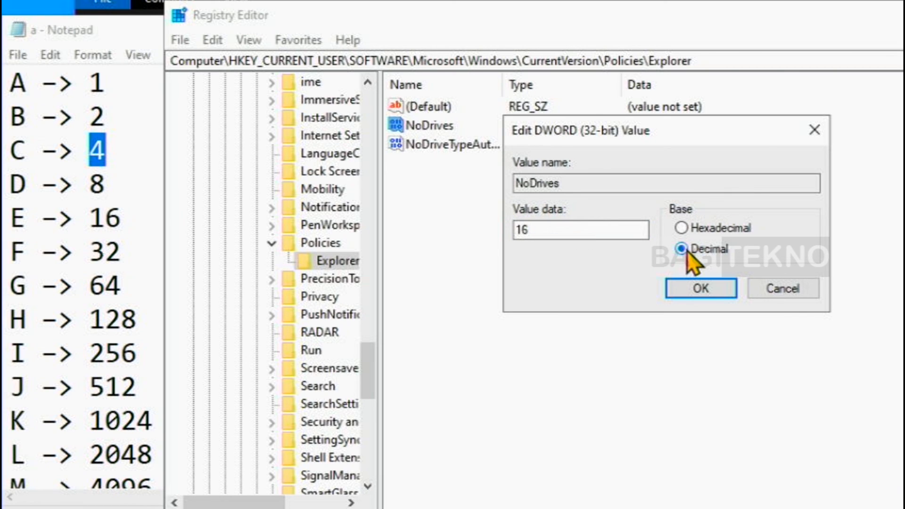
double_click(547, 230)
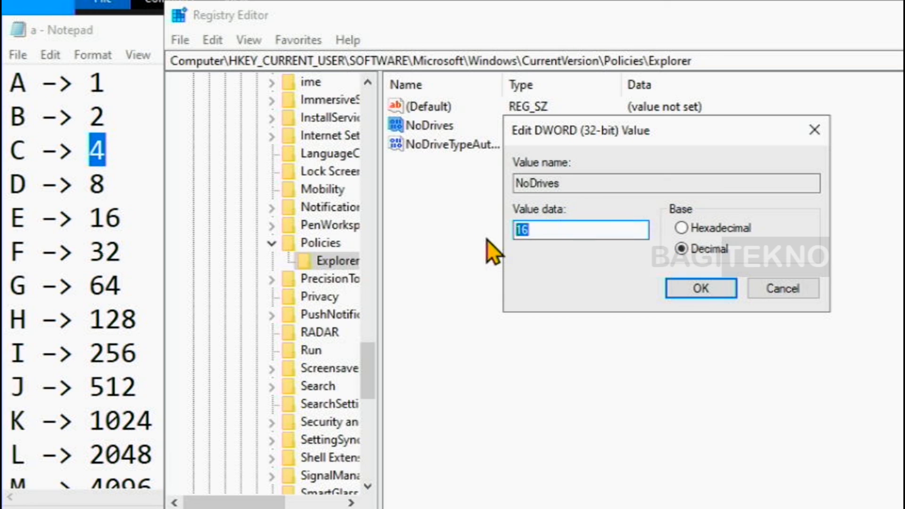
type("20")
left_click(678, 285)
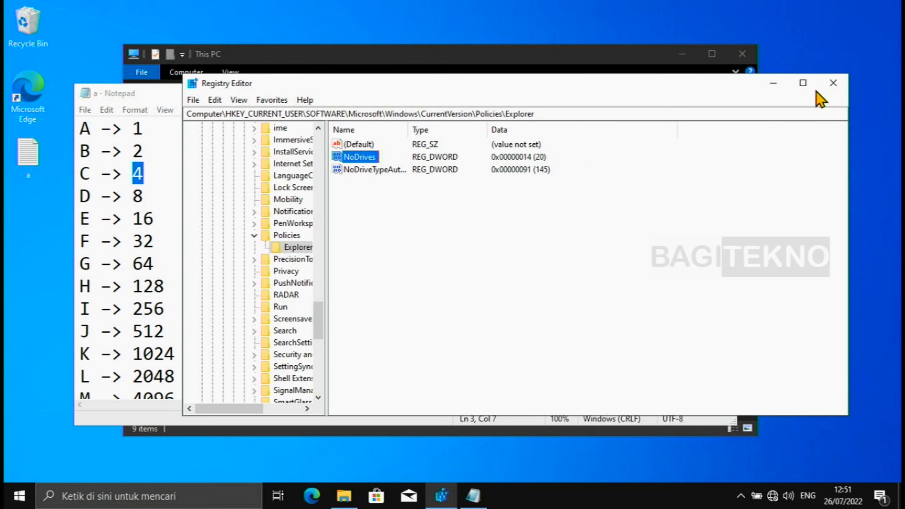
left_click(830, 86)
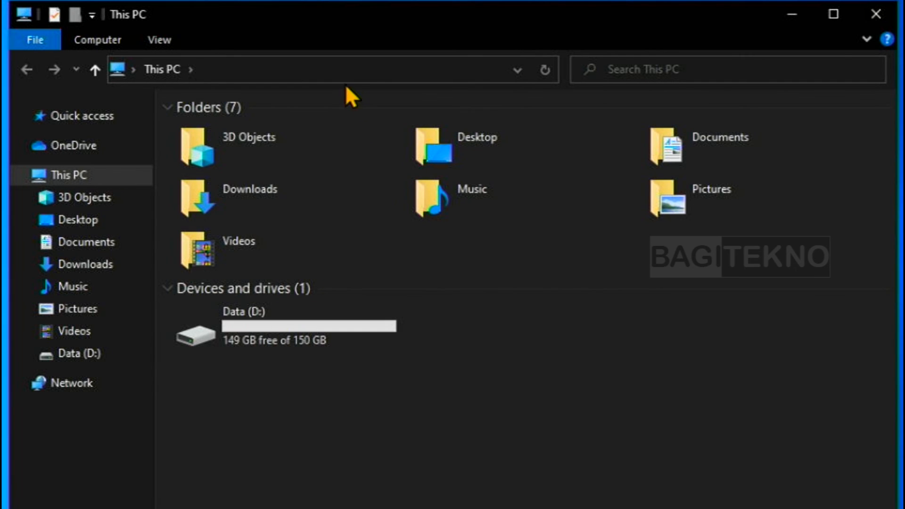
- Open the hidden drives through the paths C: and E: in File Explorer, and return to This PC
left_click(349, 66)
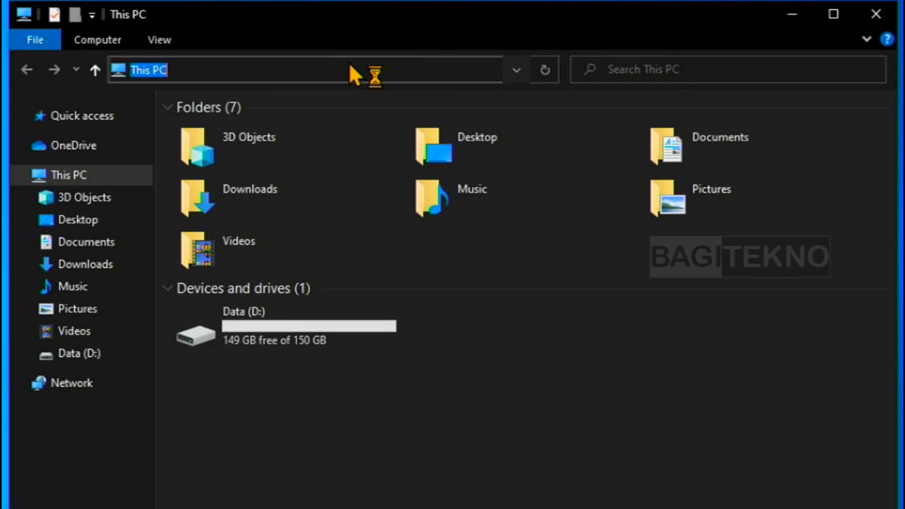
type("C:")
key("Return")
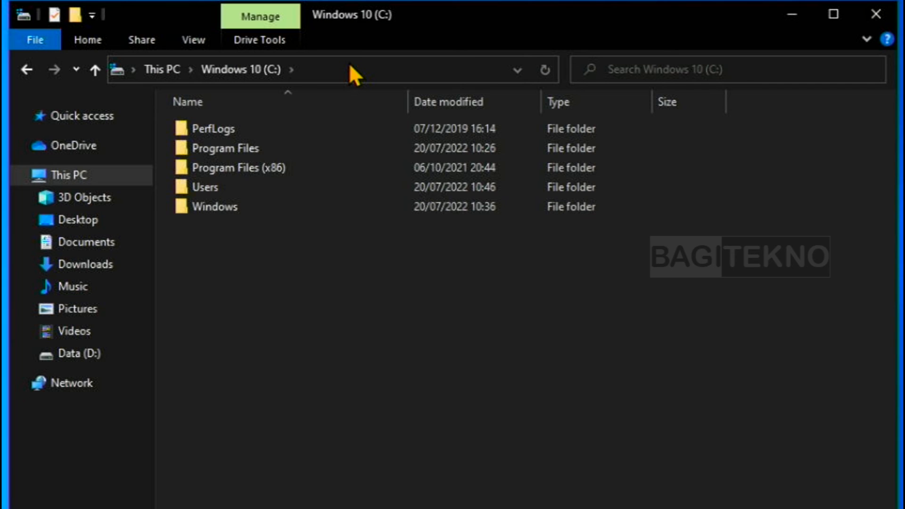
left_click(350, 67)
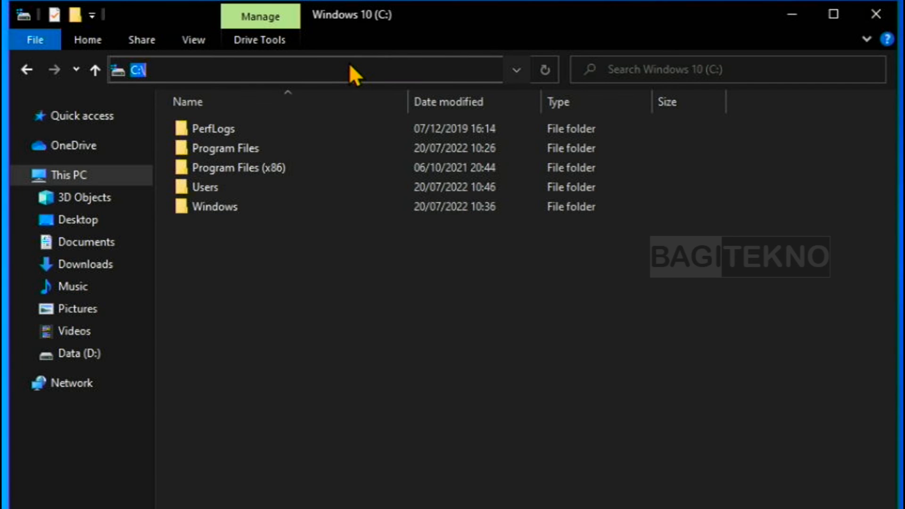
type("E:")
key("Return")
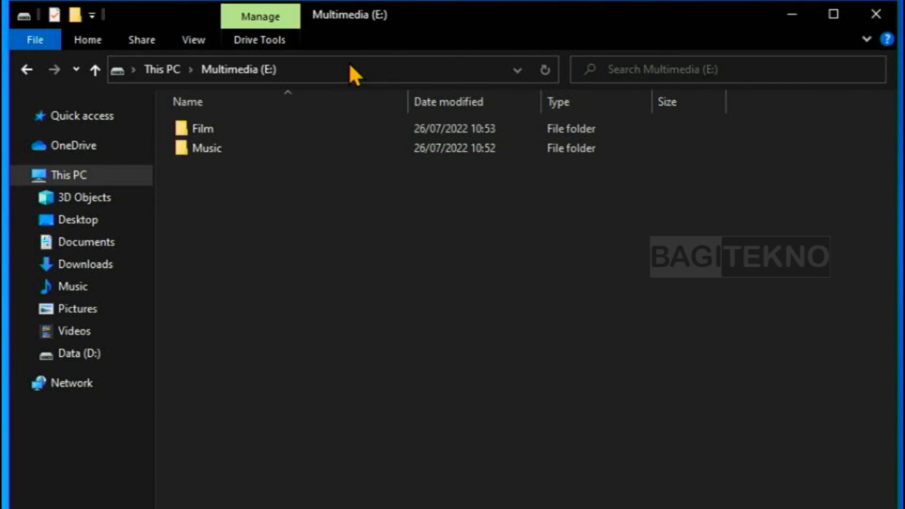
left_click(71, 178)
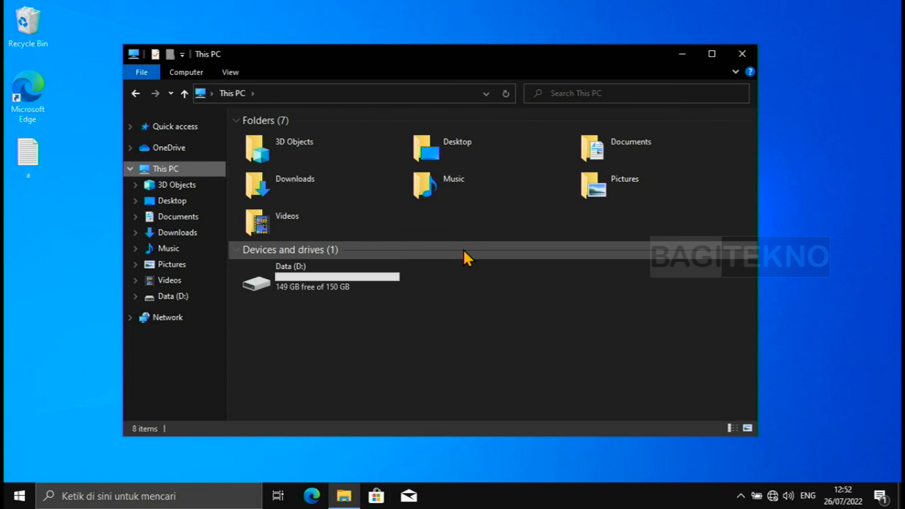
- Relaunch Registry Editor through the Run dialog and allow it to make changes
key("super+r")
key("Return")
key("Left")
key("Return")
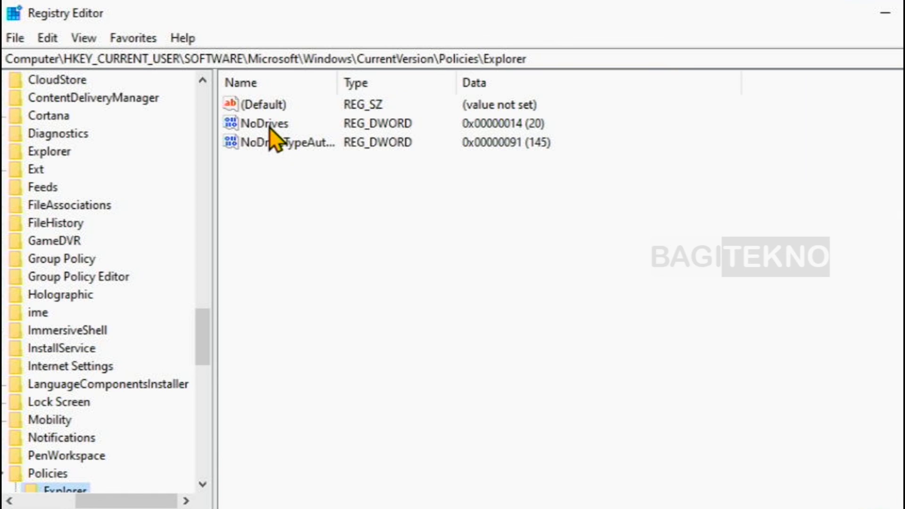
- Delete the NoDrives value from Policies\Explorer to restore the hidden drives, and close Registry Editor
left_click(360, 157)
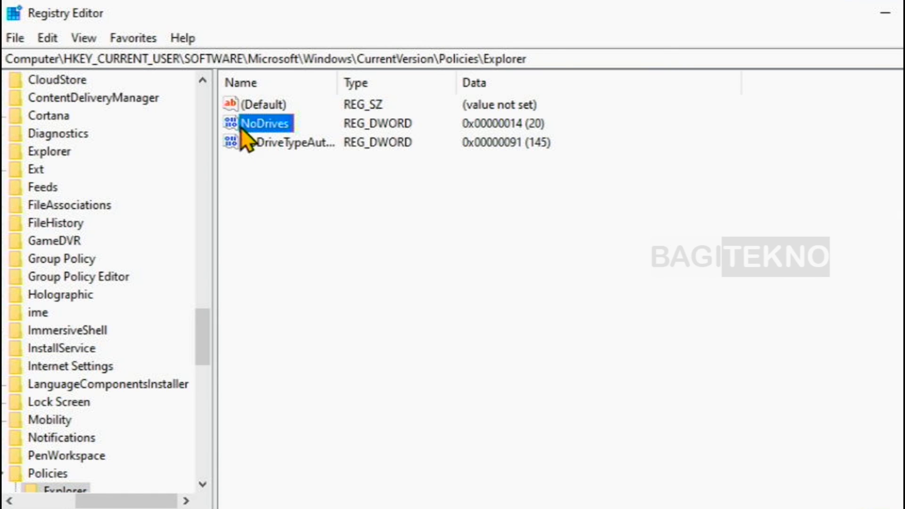
right_click(287, 125)
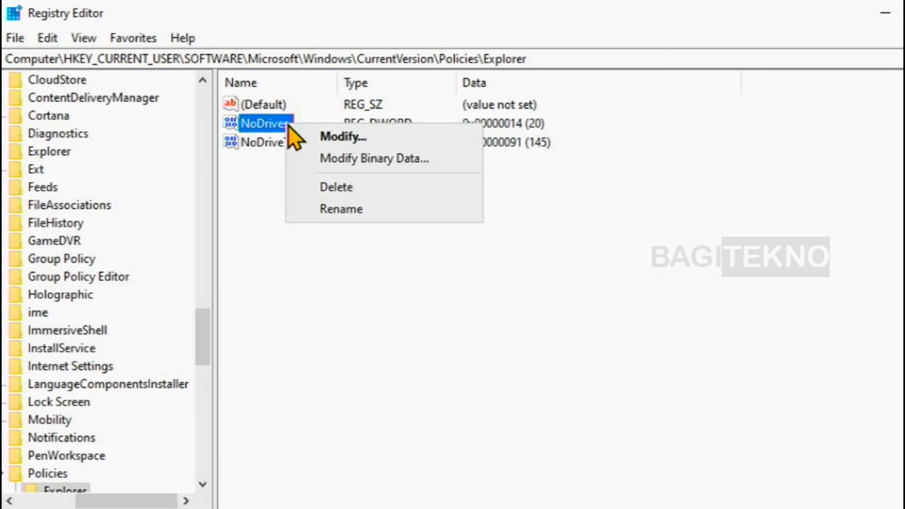
left_click(359, 185)
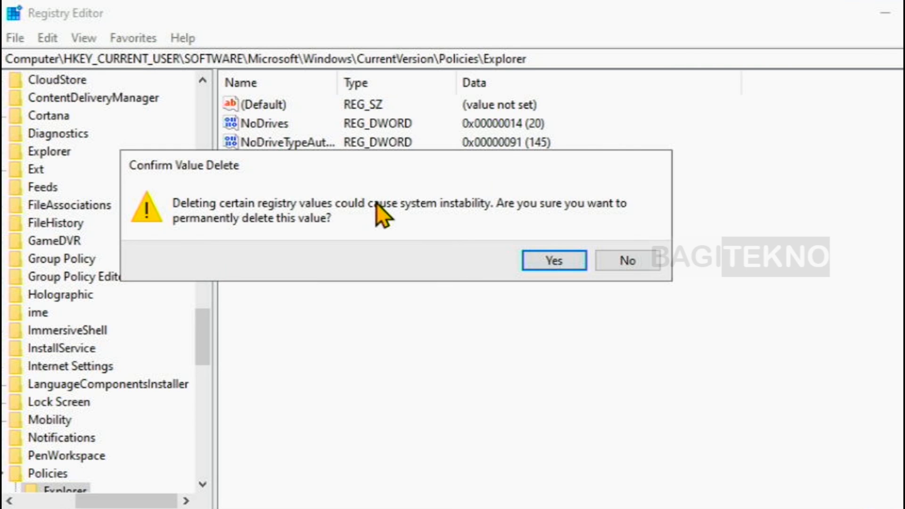
left_click(536, 263)
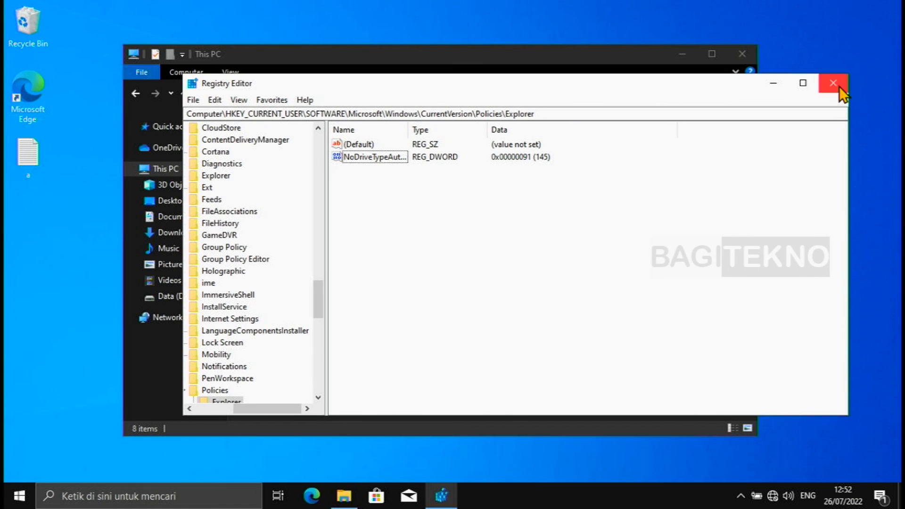
left_click(833, 85)
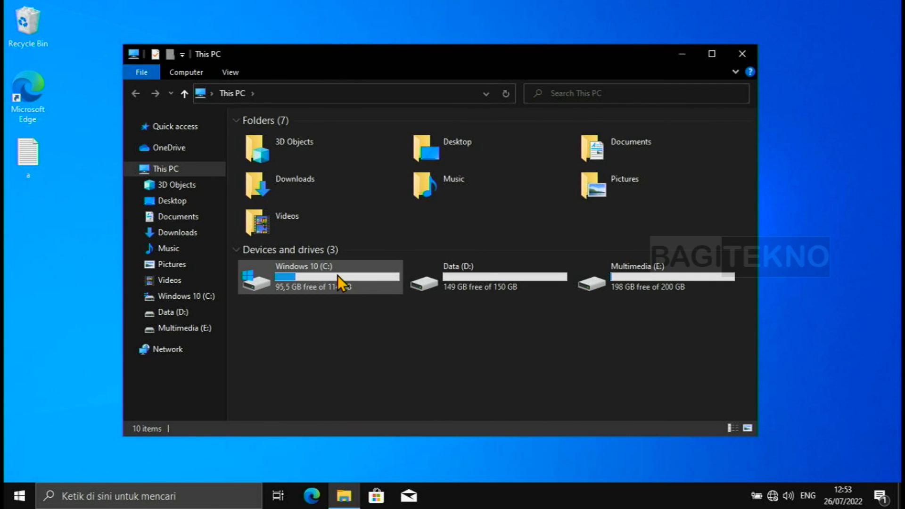
- Check the Windows 10 (C:), Data (D:) and Multimedia (E:) drives in This PC
left_click(338, 276)
left_click(505, 268)
left_click(647, 275)
left_click(474, 322)
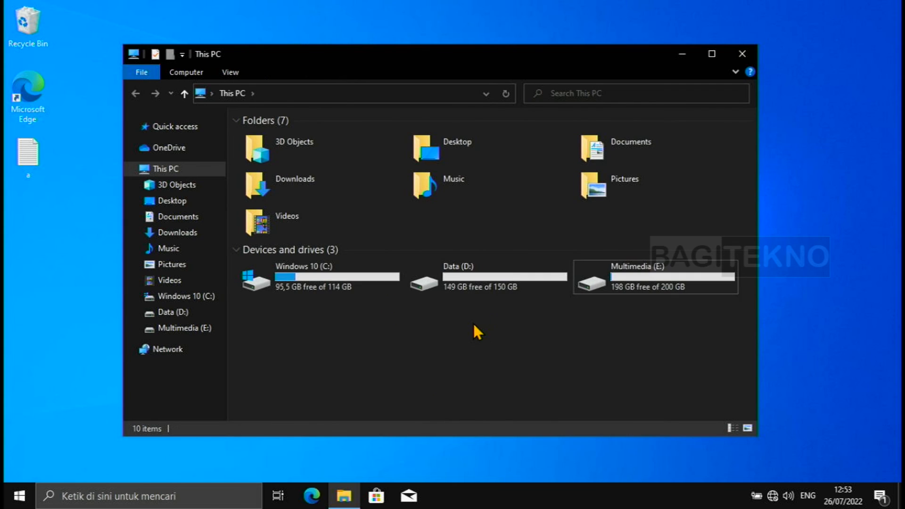
left_click(477, 277)
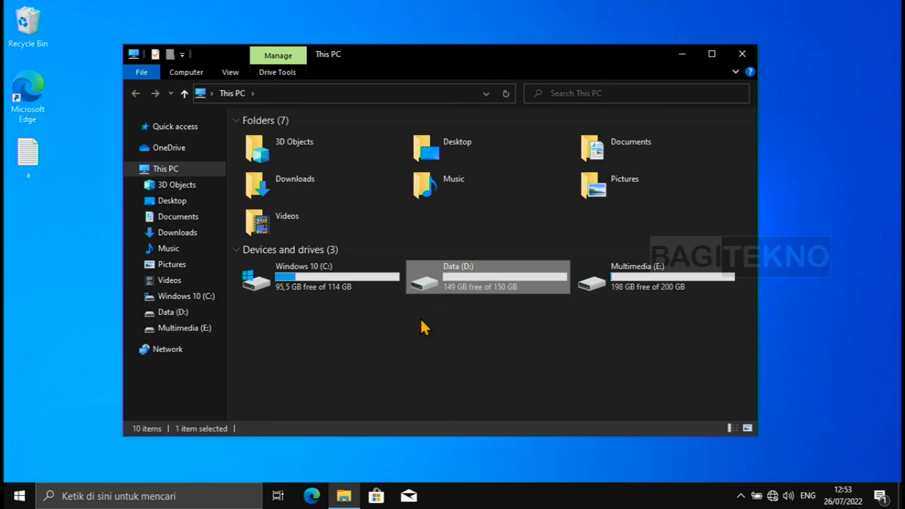
left_click(297, 282)
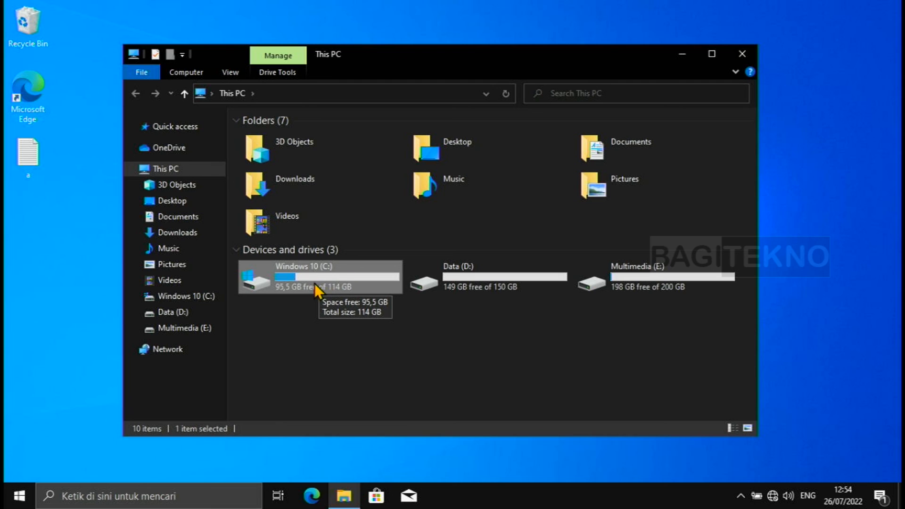
left_click(446, 321)
- Close File Explorer and refresh the desktop
left_click(742, 53)
right_click(359, 186)
left_click(373, 221)
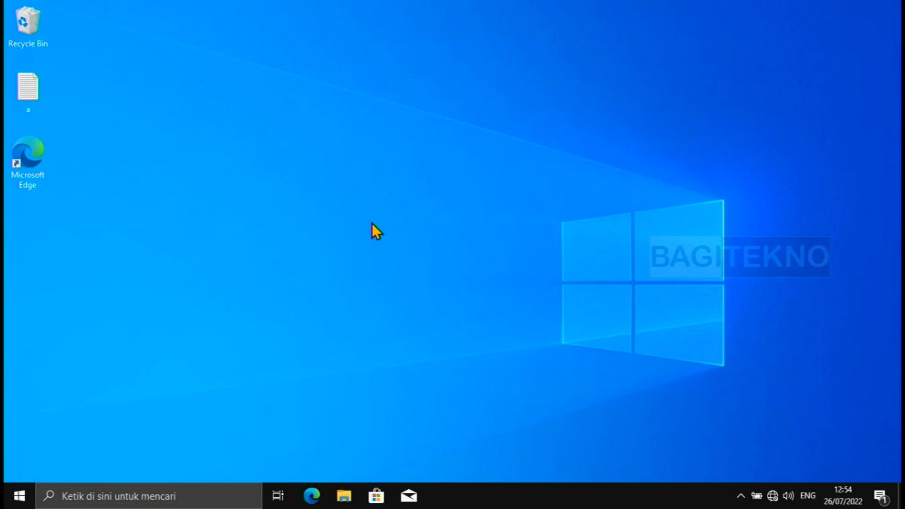